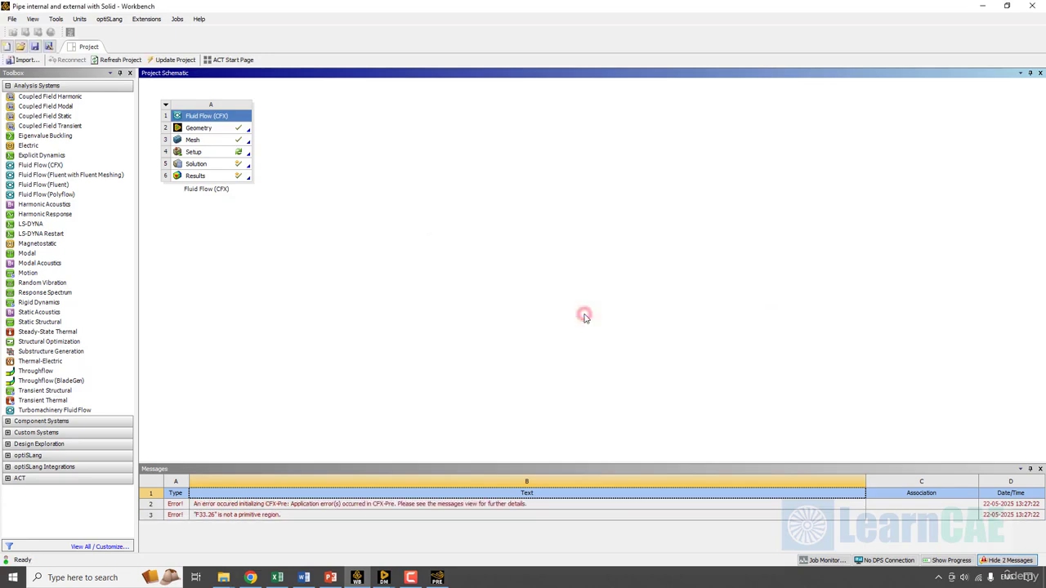
- Reset the Fluid Flow (CFX) Setup cell's data and open the setup in CFX-Pre
{"action": "right_click", "coordinate": [229, 155]}
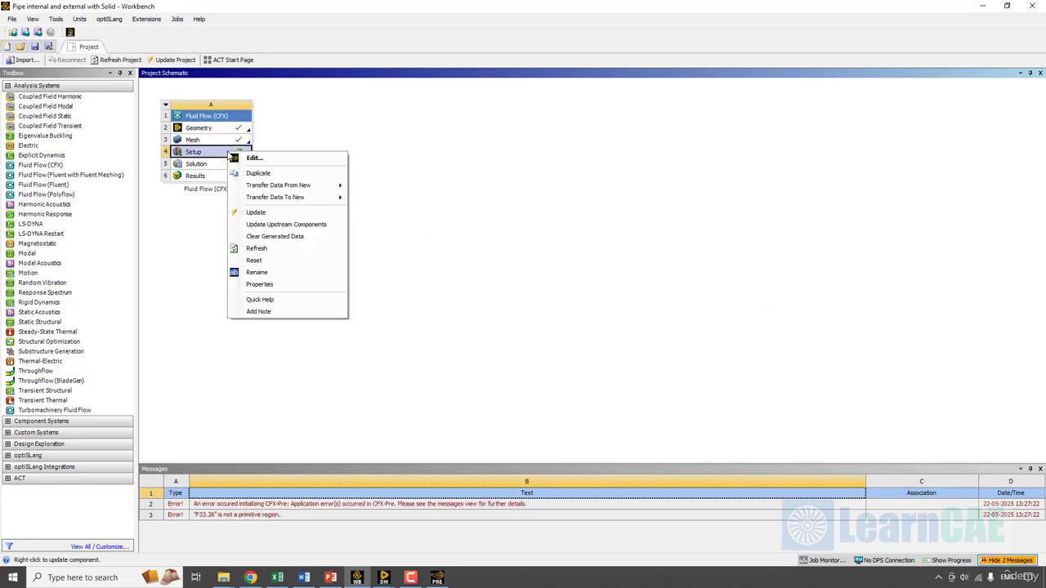
{"action": "left_click", "coordinate": [299, 260]}
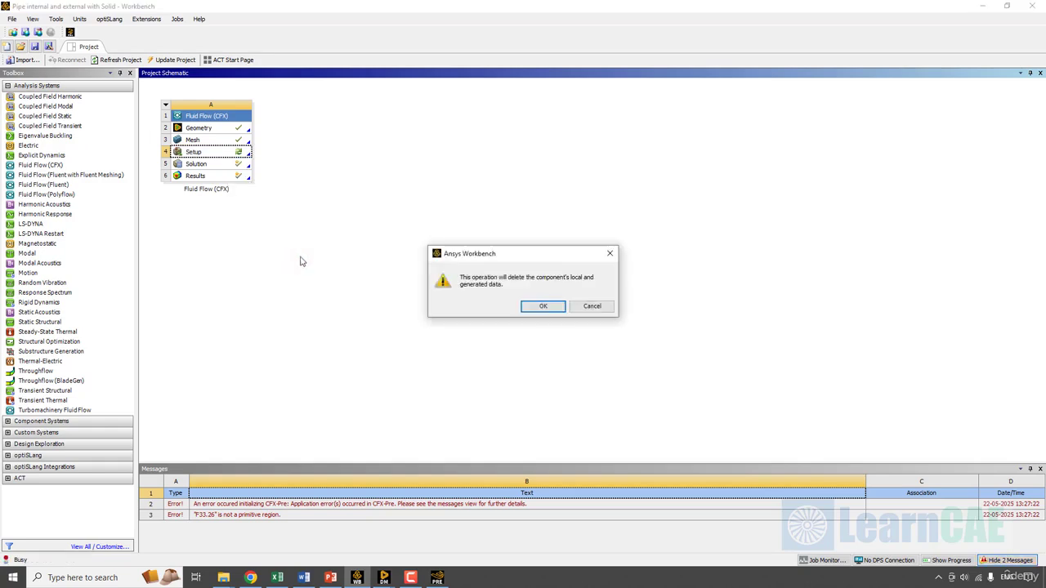
{"action": "left_click", "coordinate": [543, 309]}
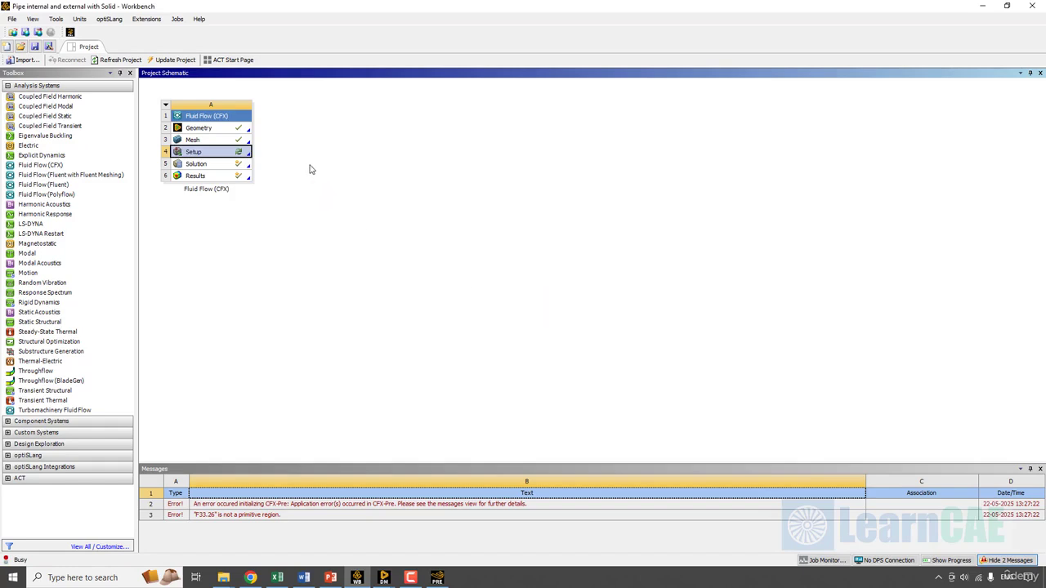
{"action": "right_click", "coordinate": [216, 156]}
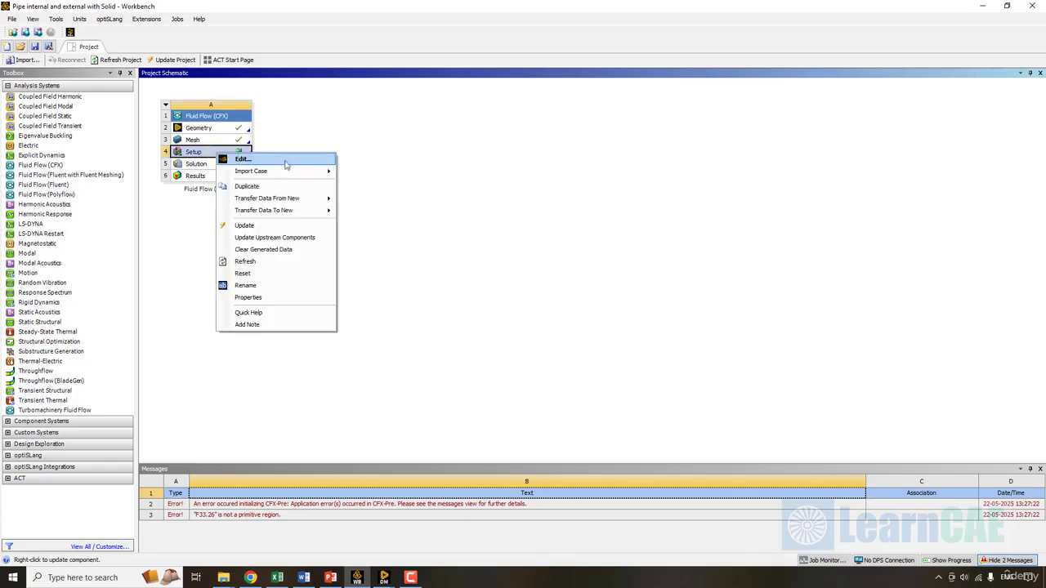
{"action": "left_click", "coordinate": [287, 161]}
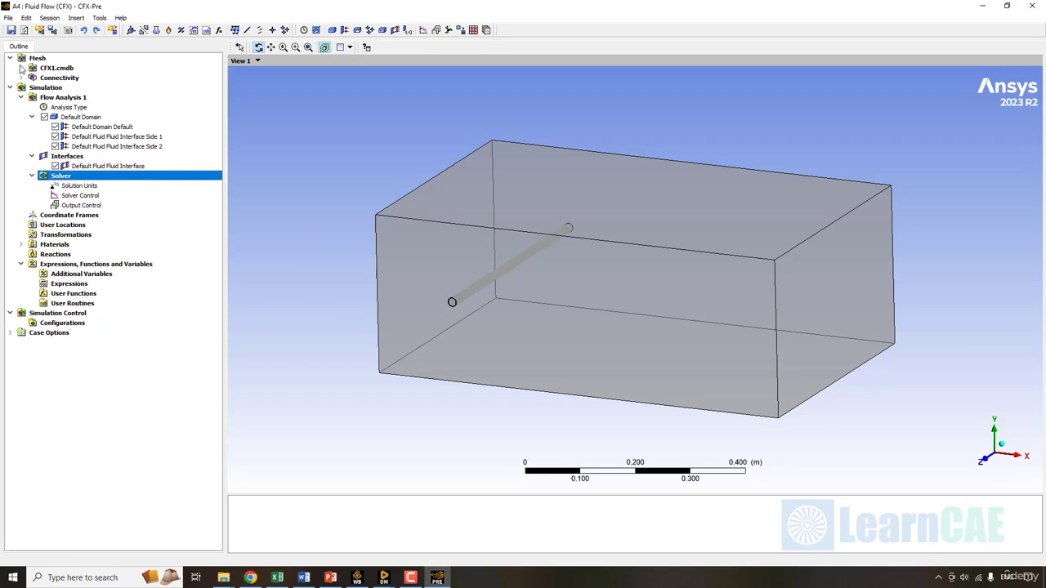
{"action": "left_click", "coordinate": [21, 68]}
{"action": "left_click", "coordinate": [31, 78]}
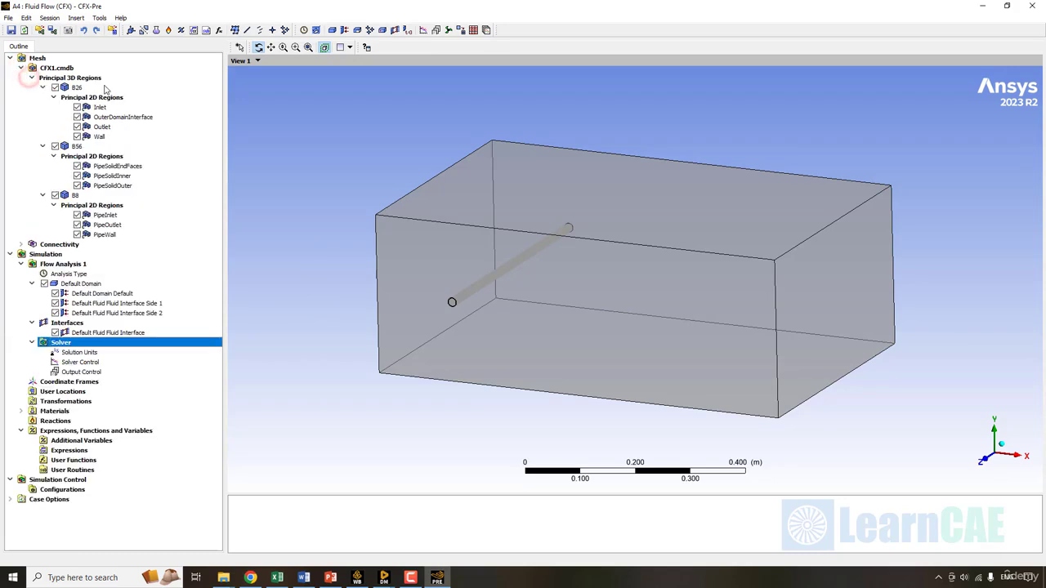
{"action": "left_click", "coordinate": [77, 87]}
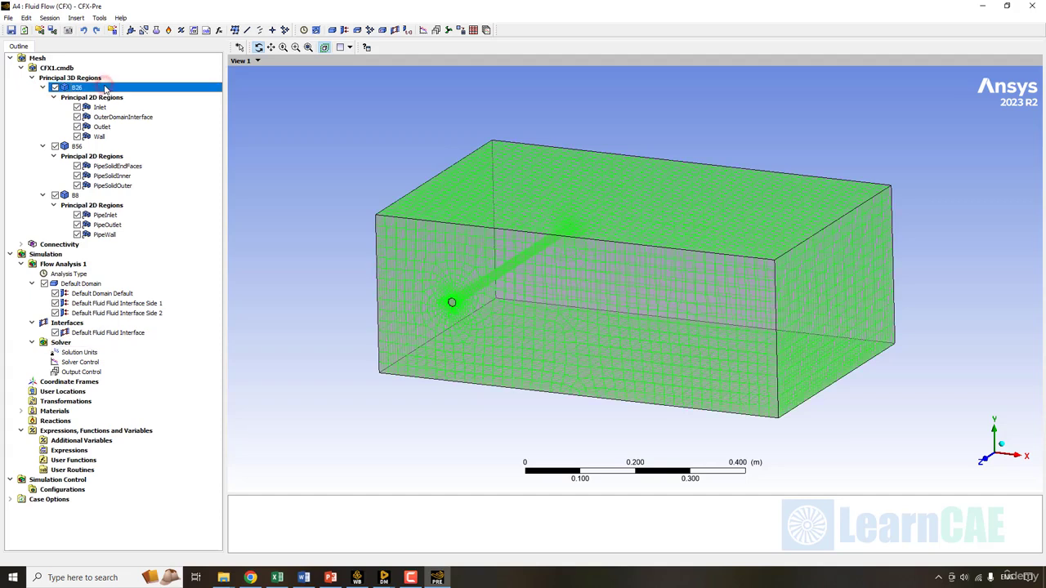
{"action": "left_click", "coordinate": [77, 146]}
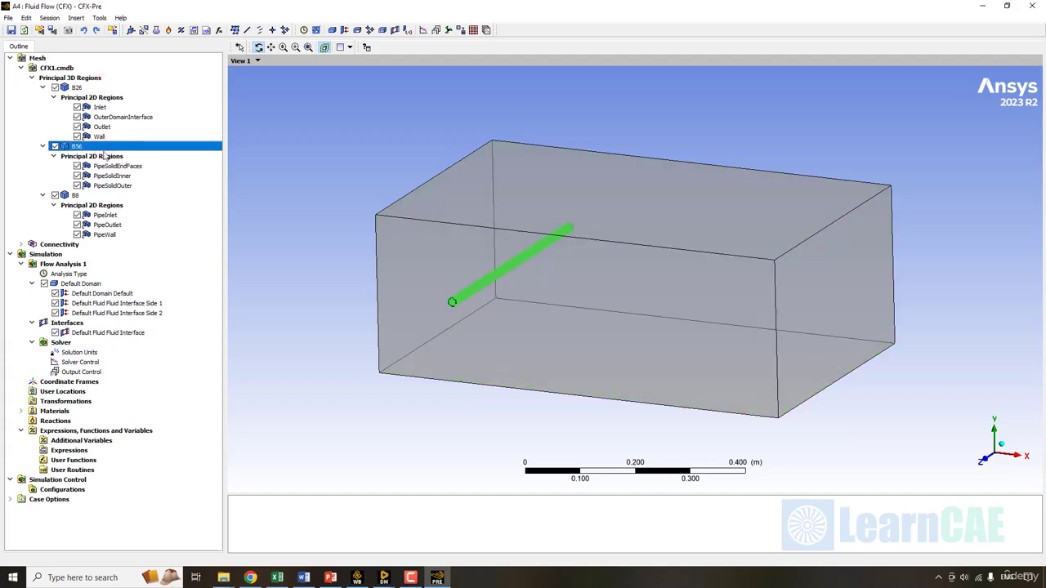
{"action": "left_click", "coordinate": [75, 196]}
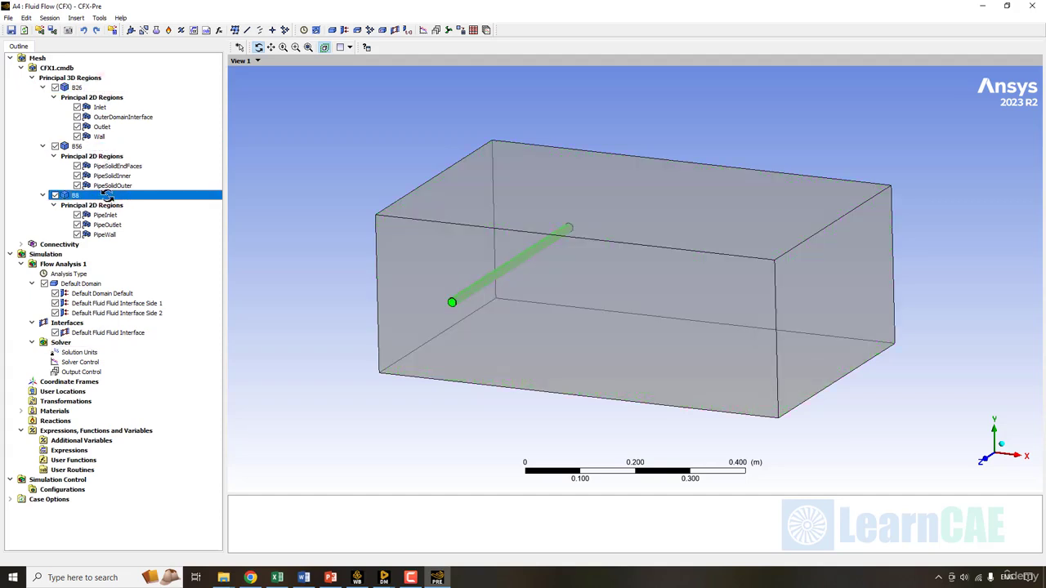
{"action": "left_click", "coordinate": [20, 68]}
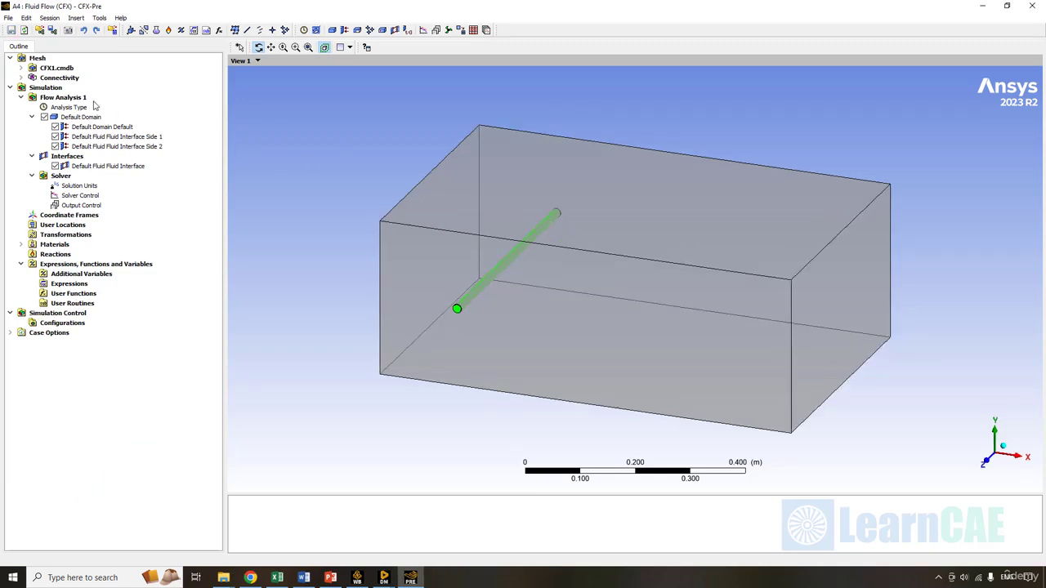
- Insert a new domain named Outer Domain located on region B26
{"action": "right_click", "coordinate": [151, 99]}
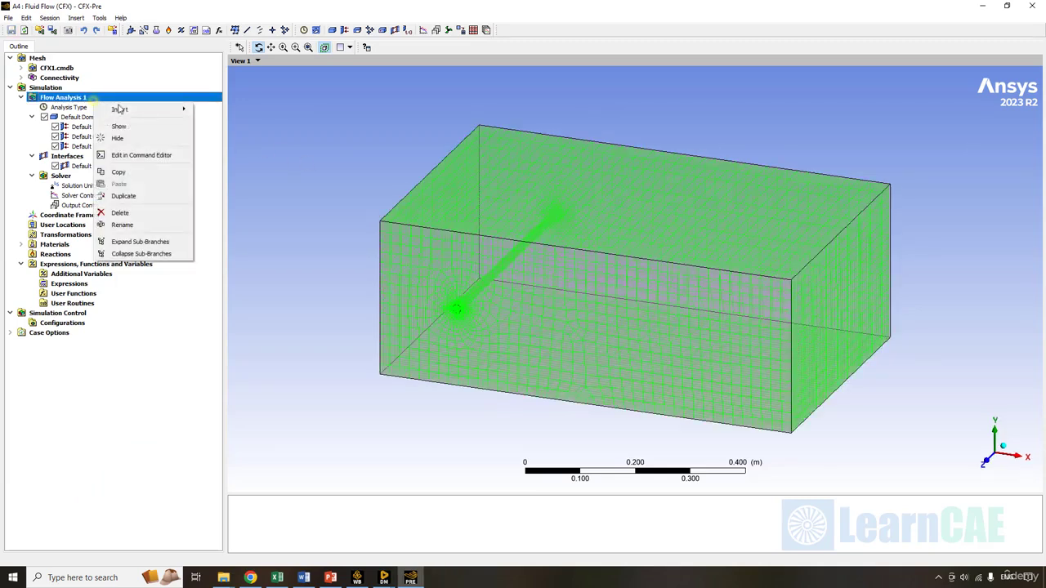
{"action": "mouse_move", "coordinate": [156, 110]}
{"action": "left_click", "coordinate": [234, 112]}
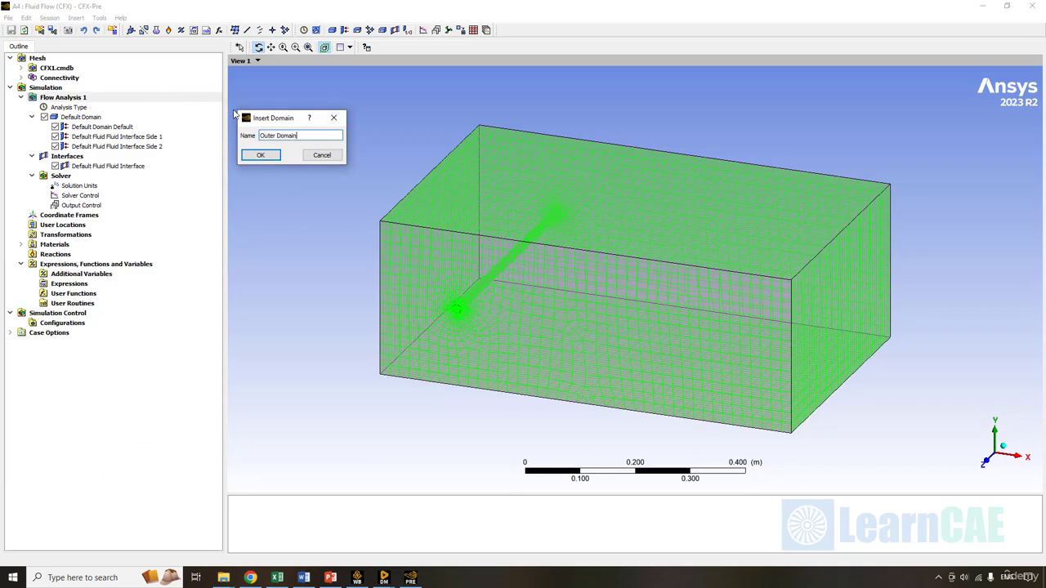
{"action": "key", "text": "Return"}
{"action": "left_click", "coordinate": [207, 93]}
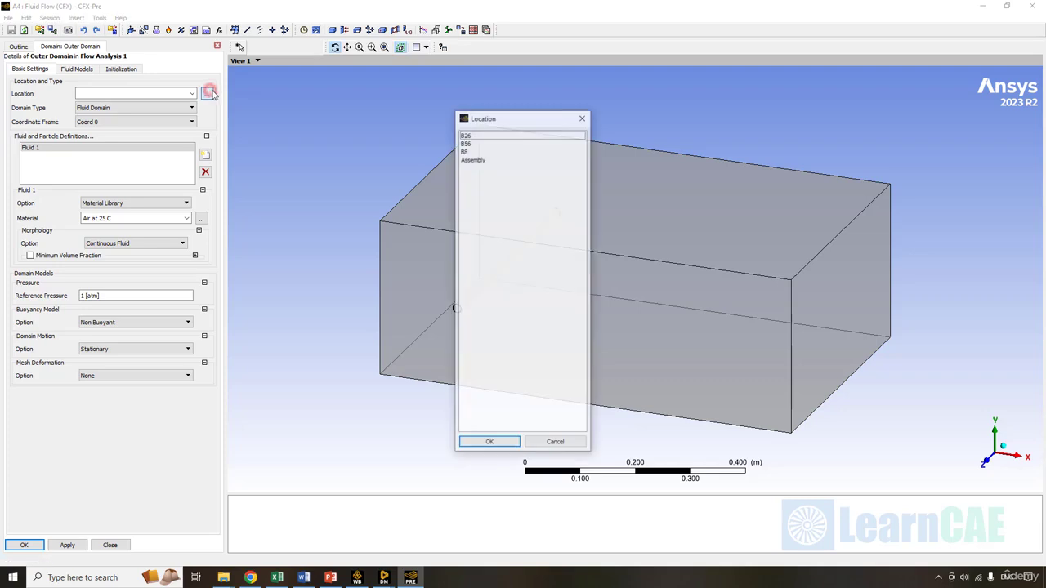
{"action": "left_click", "coordinate": [488, 135]}
{"action": "left_click_drag", "start_coordinate": [502, 117], "coordinate": [314, 118]}
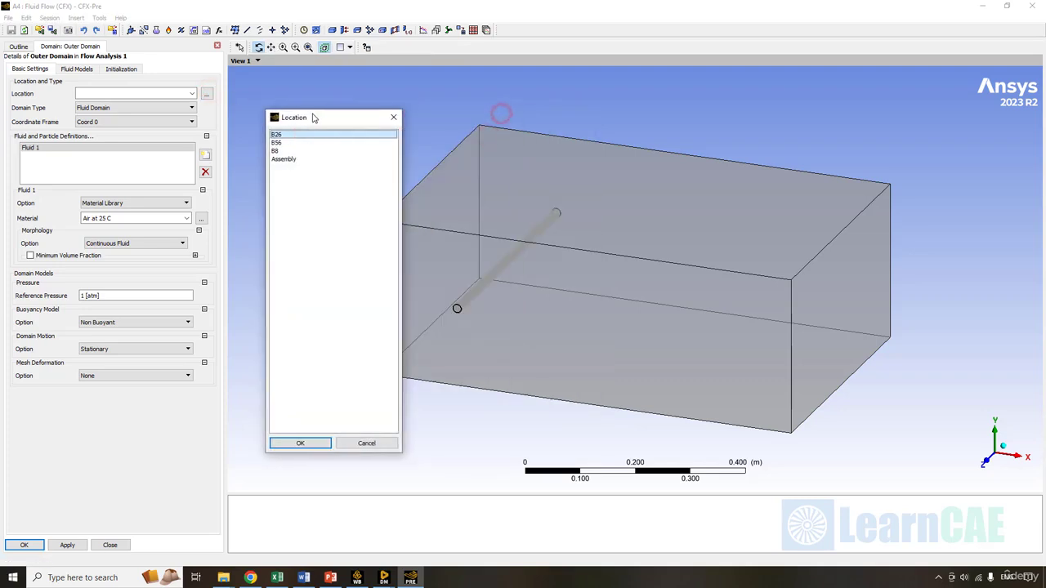
{"action": "left_click", "coordinate": [300, 443]}
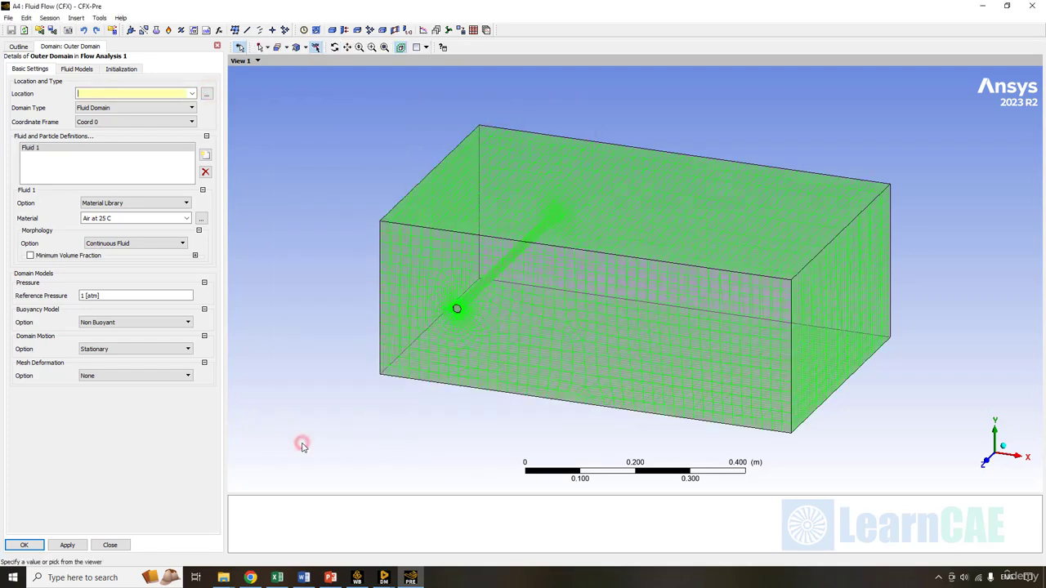
- Set the Outer Domain fluid to Water from the material library with 0 atm reference pressure
{"action": "left_click", "coordinate": [143, 203]}
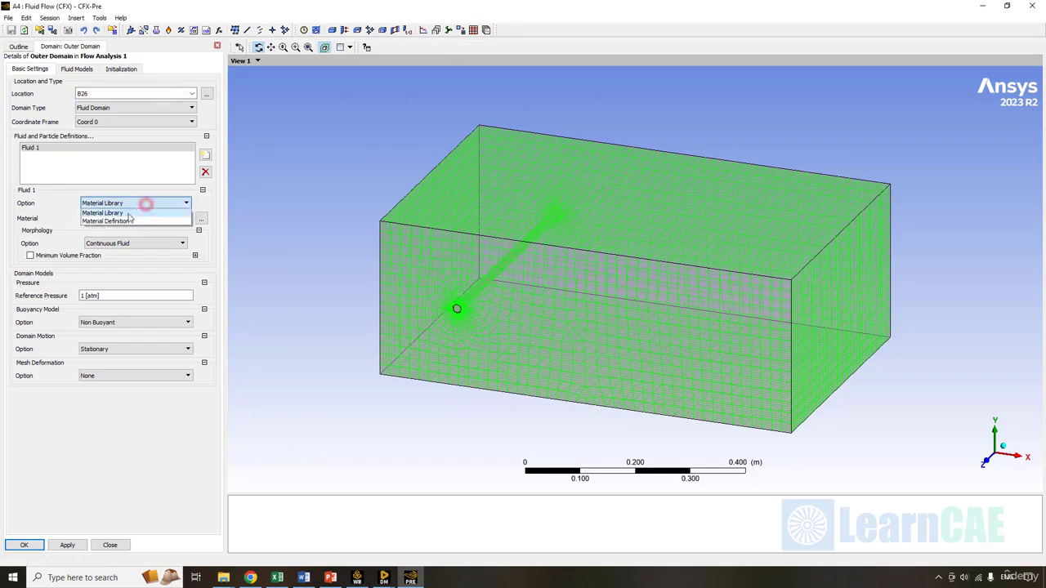
{"action": "left_click", "coordinate": [124, 213]}
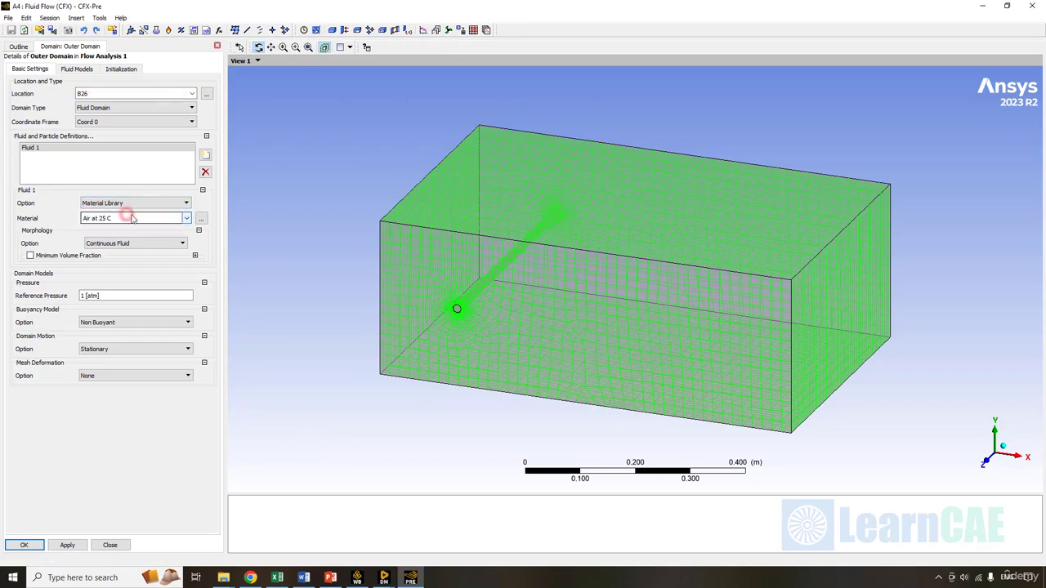
{"action": "left_click", "coordinate": [186, 218]}
{"action": "left_click", "coordinate": [117, 246]}
{"action": "left_click", "coordinate": [114, 296]}
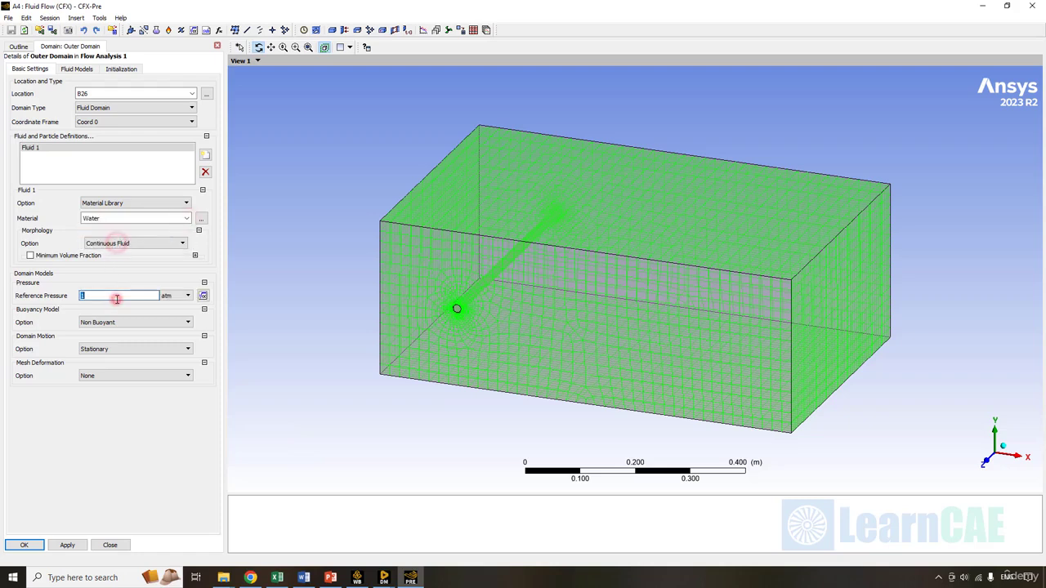
{"action": "type", "text": "0"}
{"action": "left_click", "coordinate": [153, 492]}
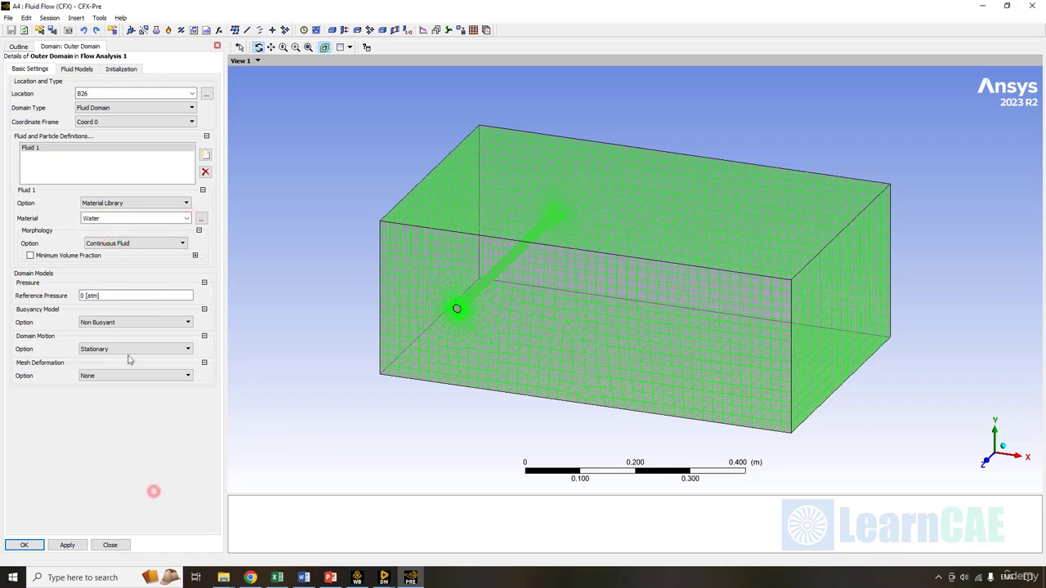
- Set the heat transfer model to Total Energy and create the domain
{"action": "left_click", "coordinate": [76, 69]}
{"action": "left_click", "coordinate": [119, 95]}
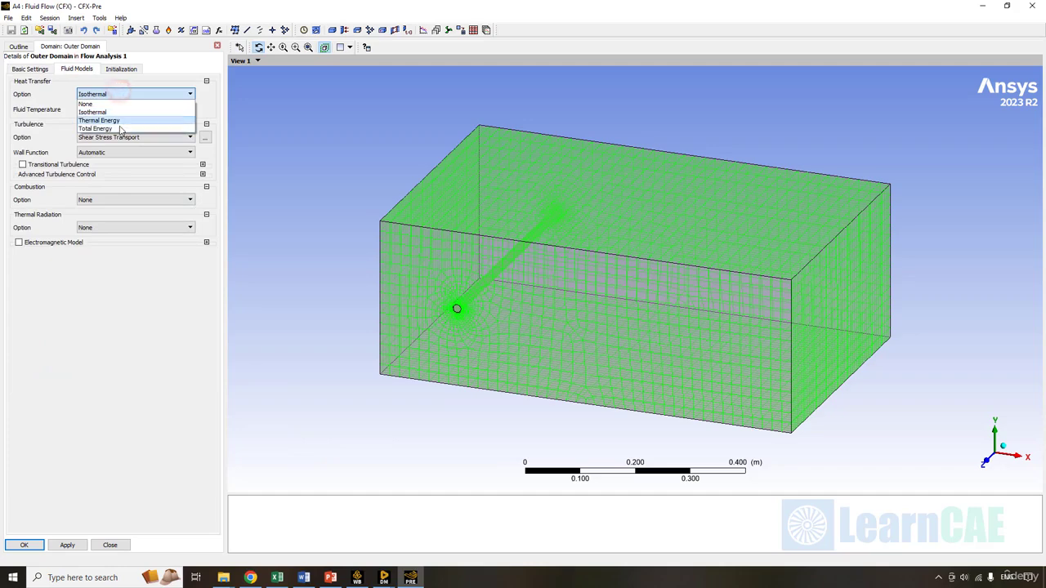
{"action": "left_click", "coordinate": [120, 128]}
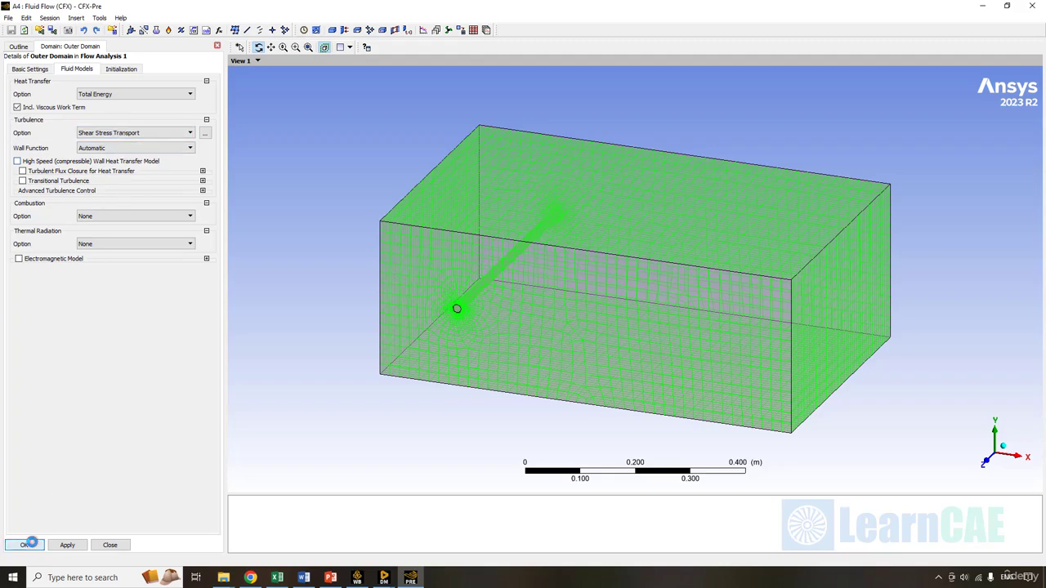
{"action": "left_click", "coordinate": [26, 545]}
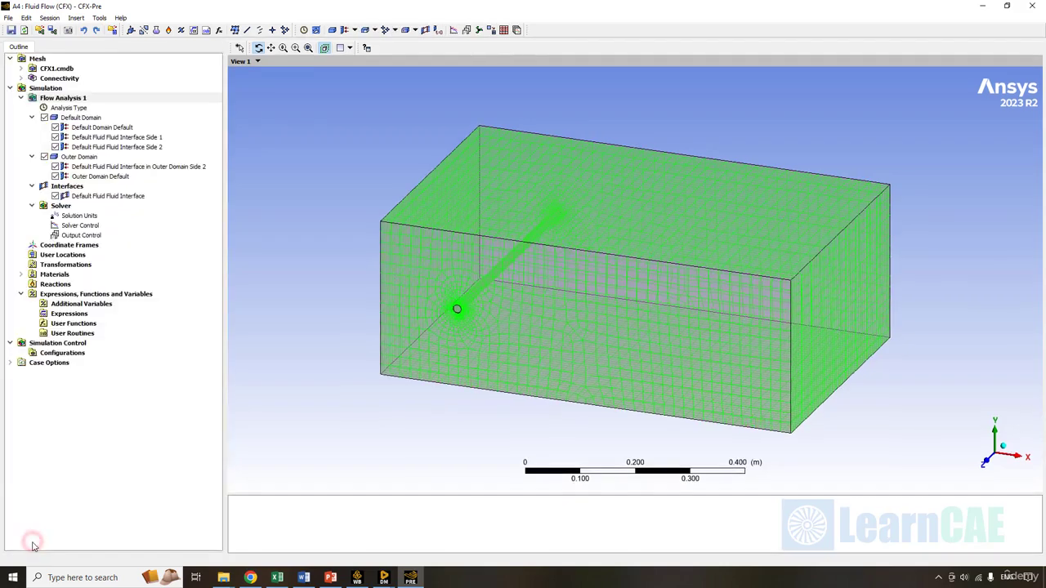
{"action": "right_click", "coordinate": [88, 98]}
- Create the Pipe Internal domain on region B8, keeping Water and Total Energy defaults
{"action": "left_click", "coordinate": [161, 104]}
{"action": "left_click", "coordinate": [223, 105]}
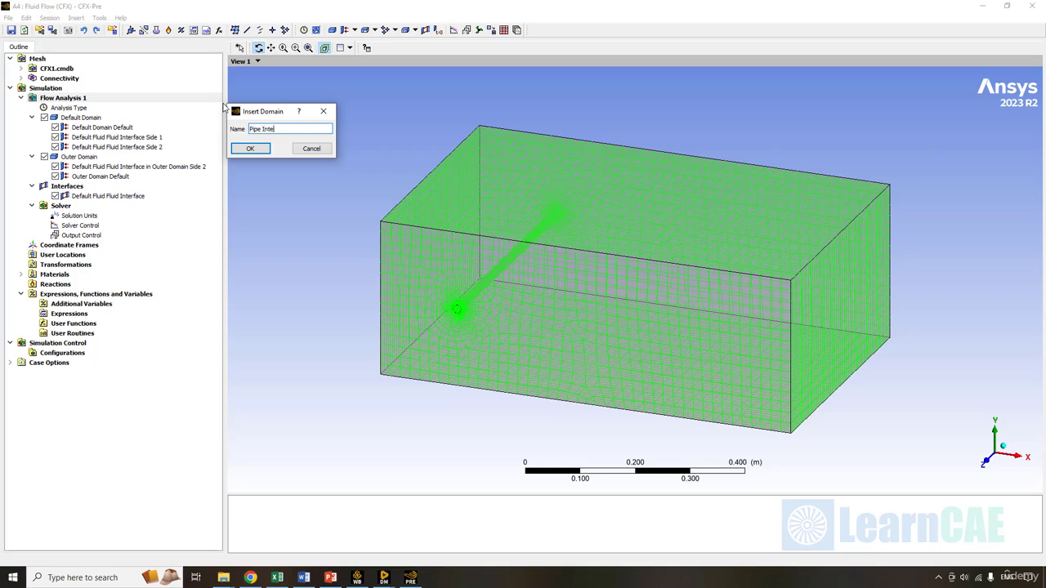
{"action": "key", "text": "Return"}
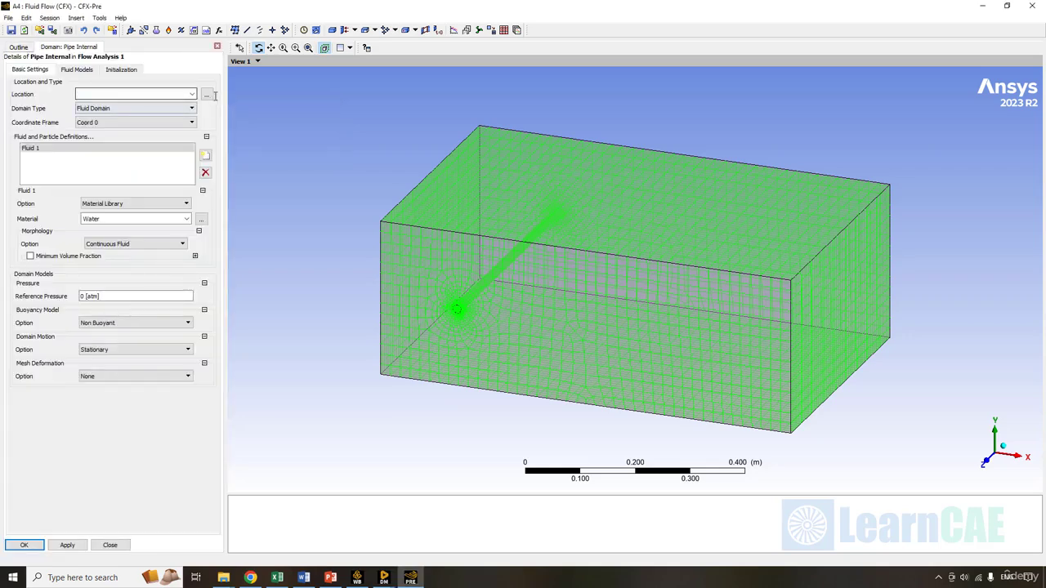
{"action": "left_click", "coordinate": [207, 94]}
{"action": "left_click", "coordinate": [479, 151]}
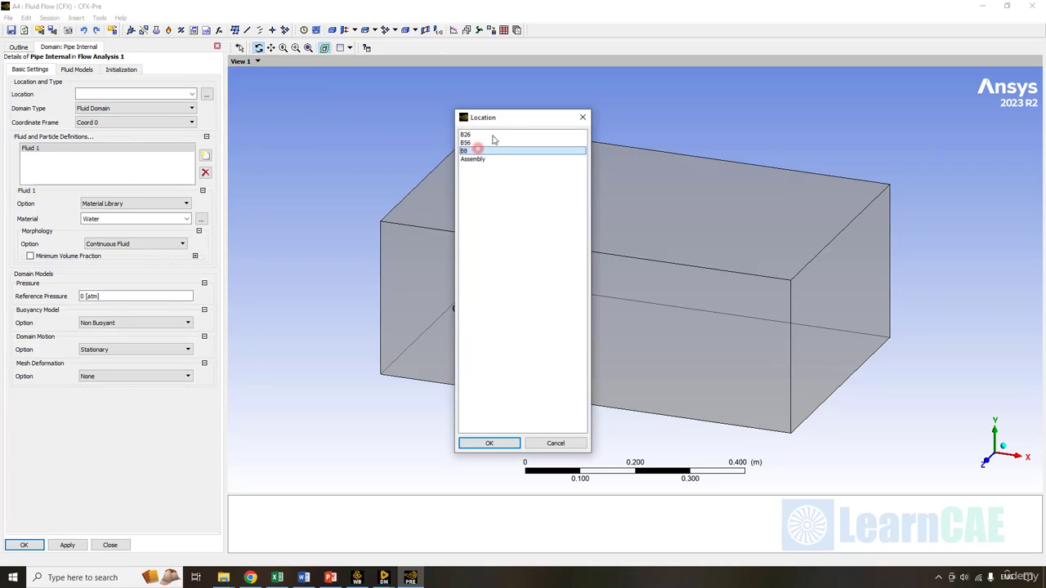
{"action": "left_click_drag", "start_coordinate": [499, 117], "coordinate": [249, 107]}
{"action": "left_click", "coordinate": [241, 432]}
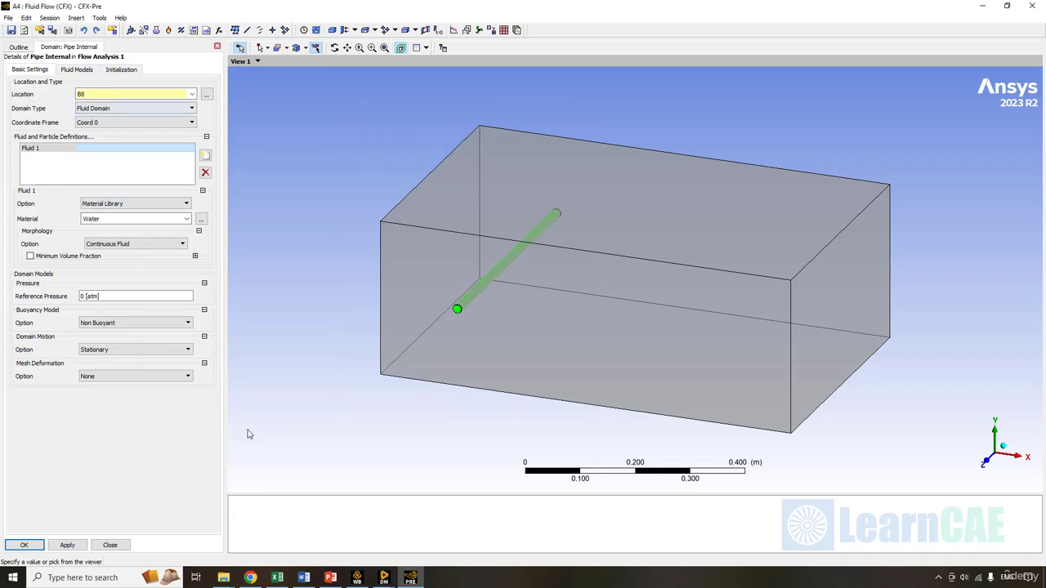
{"action": "left_click", "coordinate": [72, 71]}
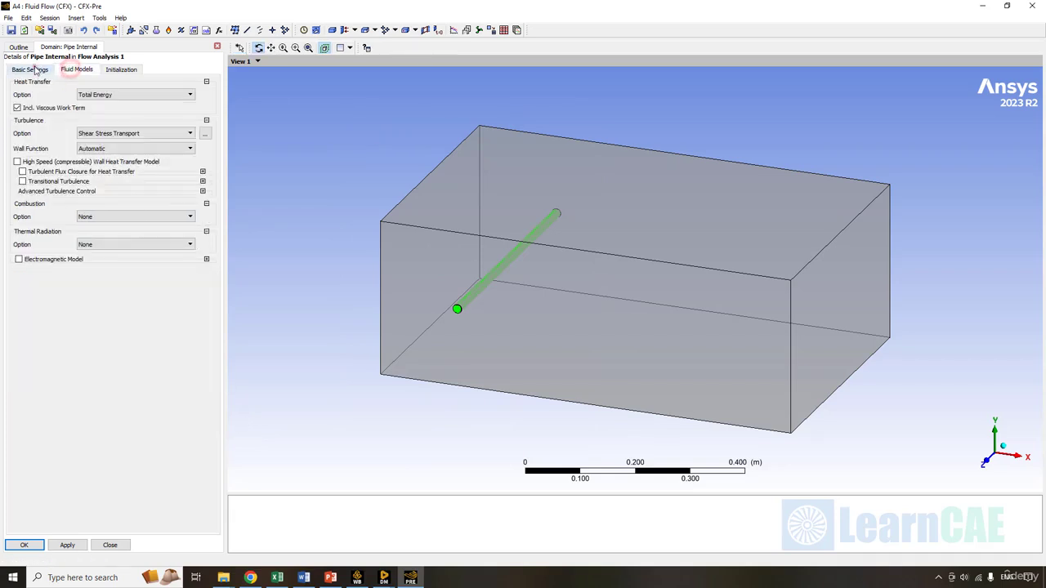
{"action": "left_click", "coordinate": [33, 70]}
{"action": "left_click", "coordinate": [27, 545]}
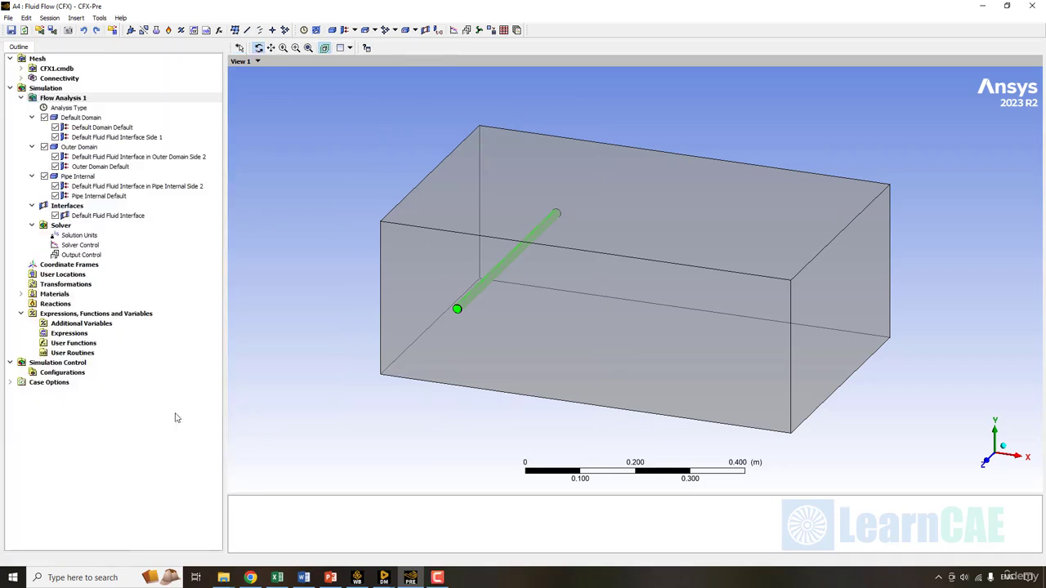
- Insert a new domain named Pipe Solid located on region B56
{"action": "right_click", "coordinate": [82, 101]}
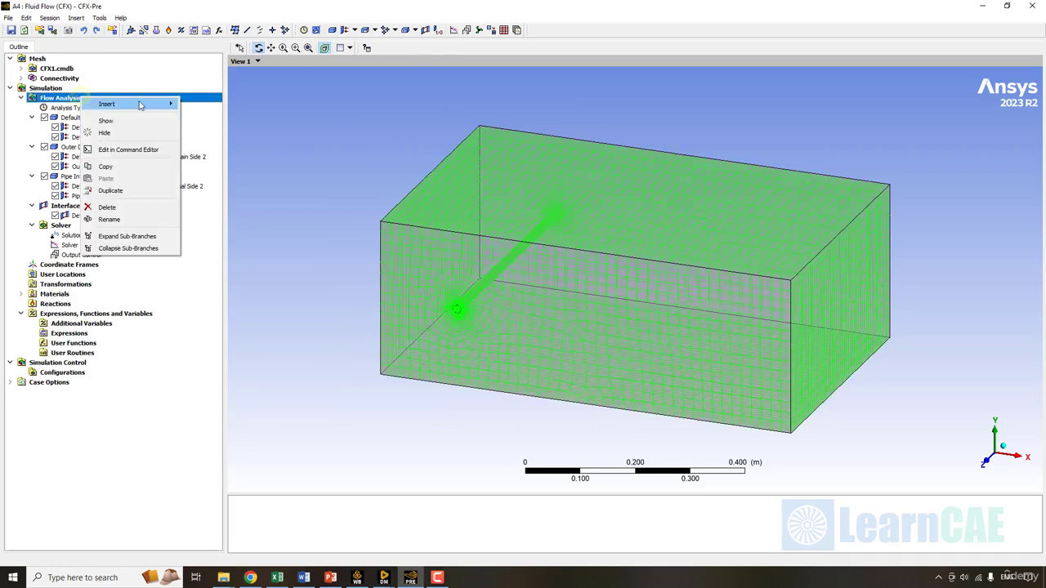
{"action": "left_click", "coordinate": [140, 103]}
{"action": "left_click", "coordinate": [222, 106]}
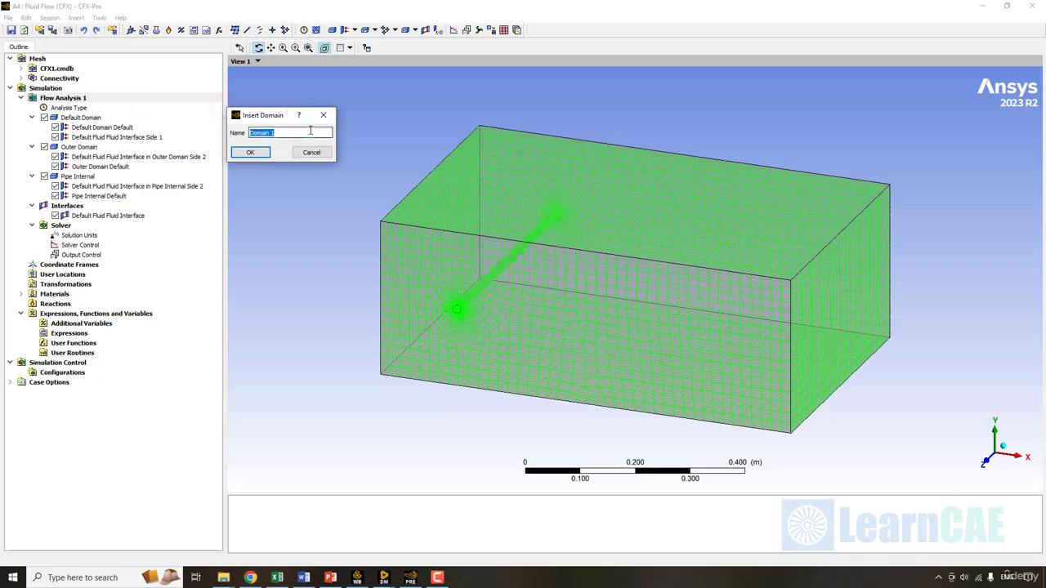
{"action": "type", "text": "Pipe Solid"}
{"action": "key", "text": "Return"}
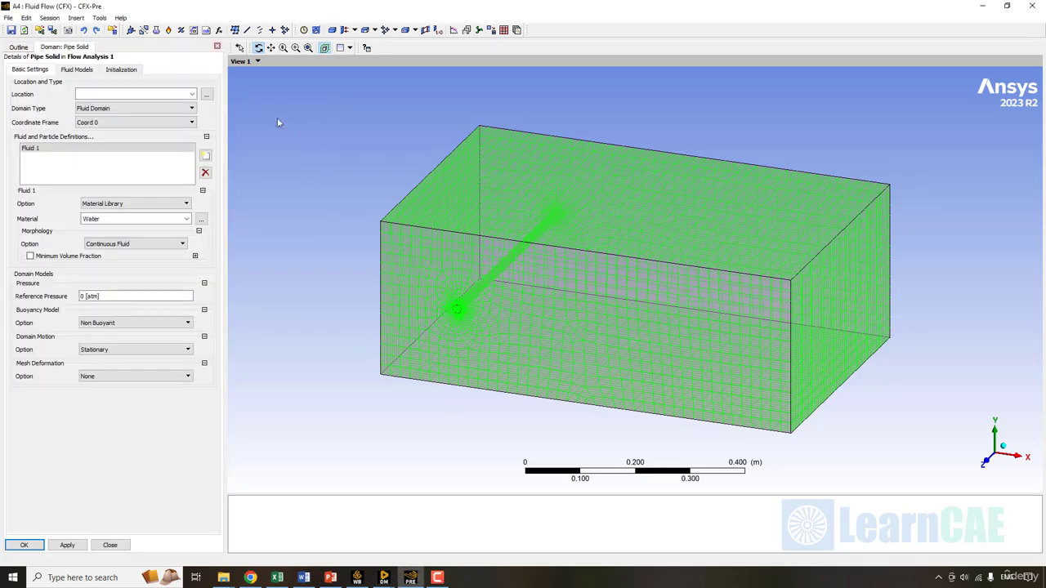
{"action": "left_click", "coordinate": [207, 94]}
{"action": "left_click", "coordinate": [495, 142]}
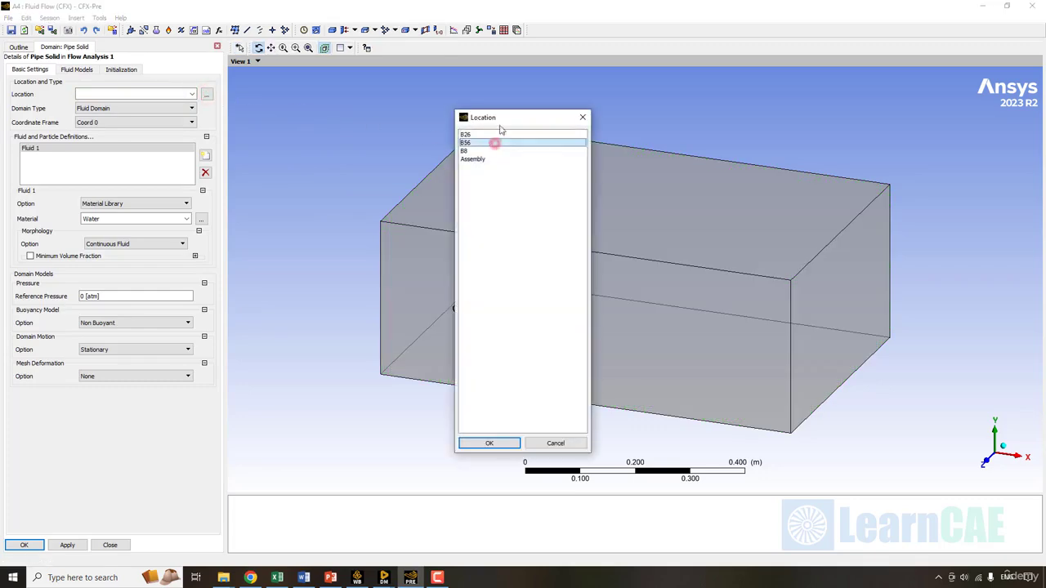
{"action": "left_click_drag", "start_coordinate": [503, 119], "coordinate": [254, 105]}
{"action": "left_click", "coordinate": [239, 429]}
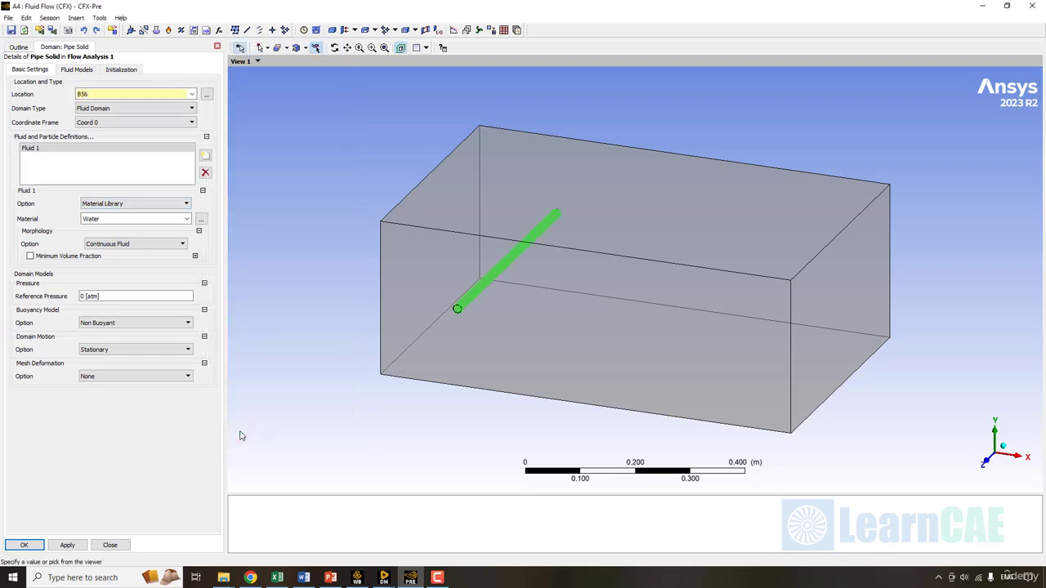
- Make Pipe Solid a solid domain of Aluminium with thermal energy and create it
{"action": "left_click", "coordinate": [123, 107]}
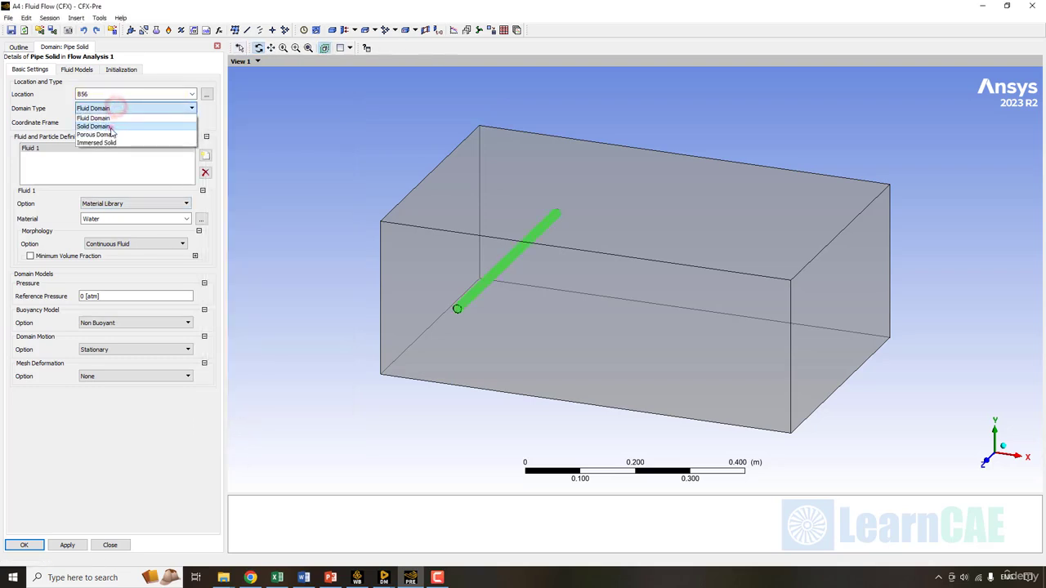
{"action": "left_click", "coordinate": [110, 128]}
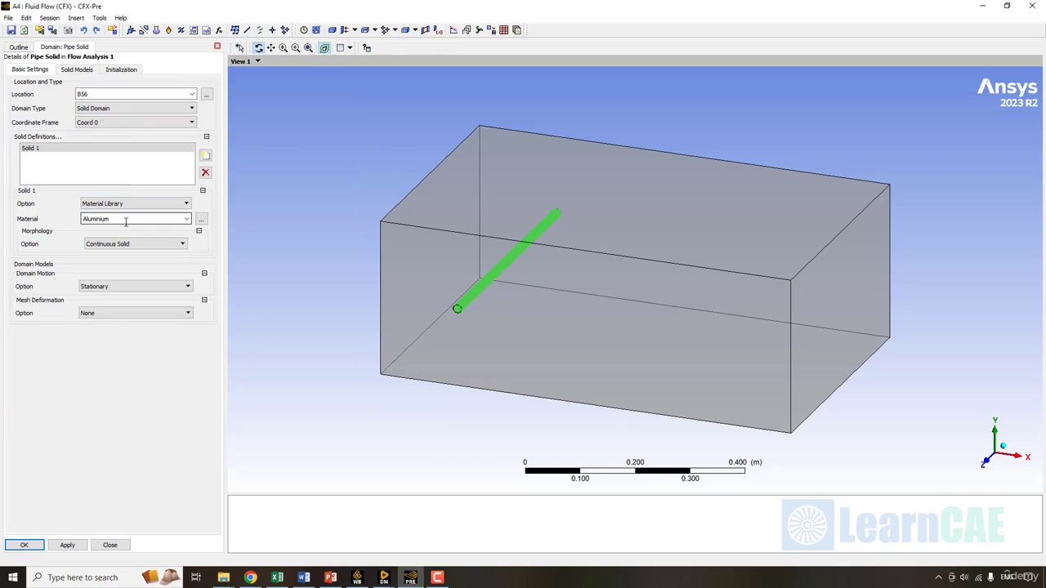
{"action": "left_click", "coordinate": [77, 70]}
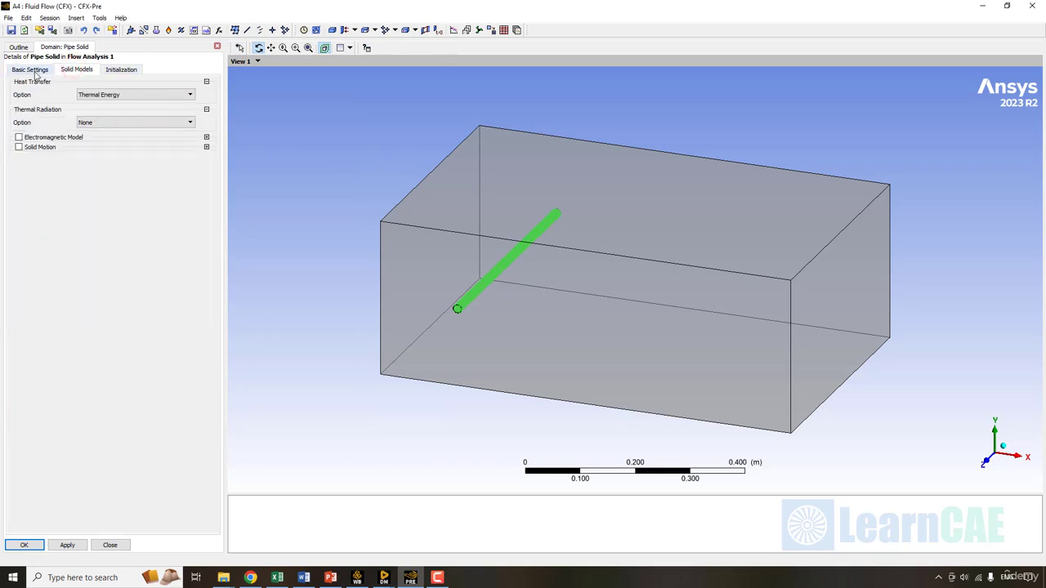
{"action": "left_click", "coordinate": [31, 69]}
{"action": "left_click", "coordinate": [24, 545]}
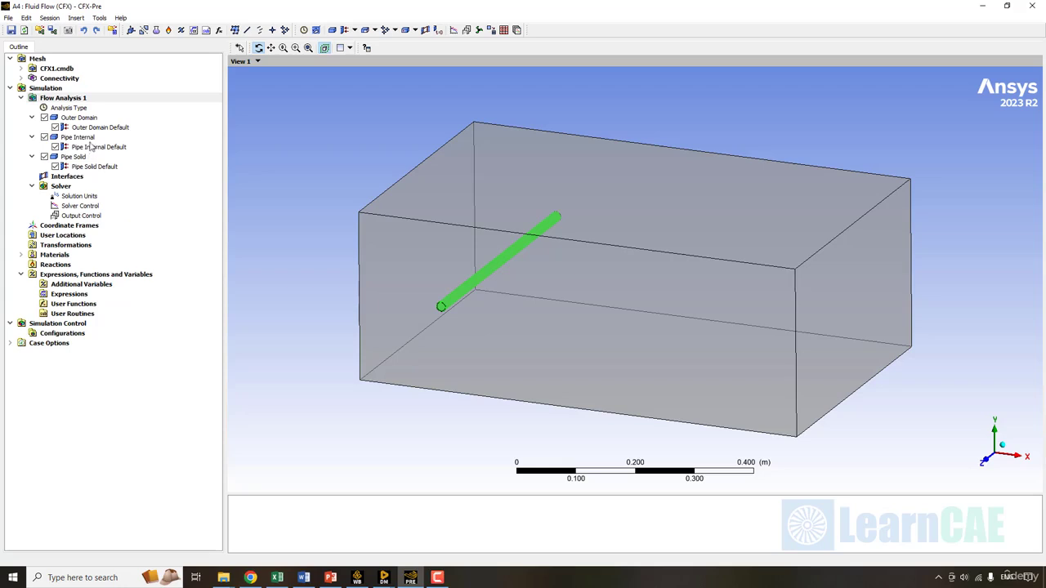
{"action": "right_click", "coordinate": [90, 138]}
- Add a boundary named Pipe Inlet to Pipe Internal and pick its location
{"action": "left_click", "coordinate": [153, 183]}
{"action": "left_click", "coordinate": [262, 182]}
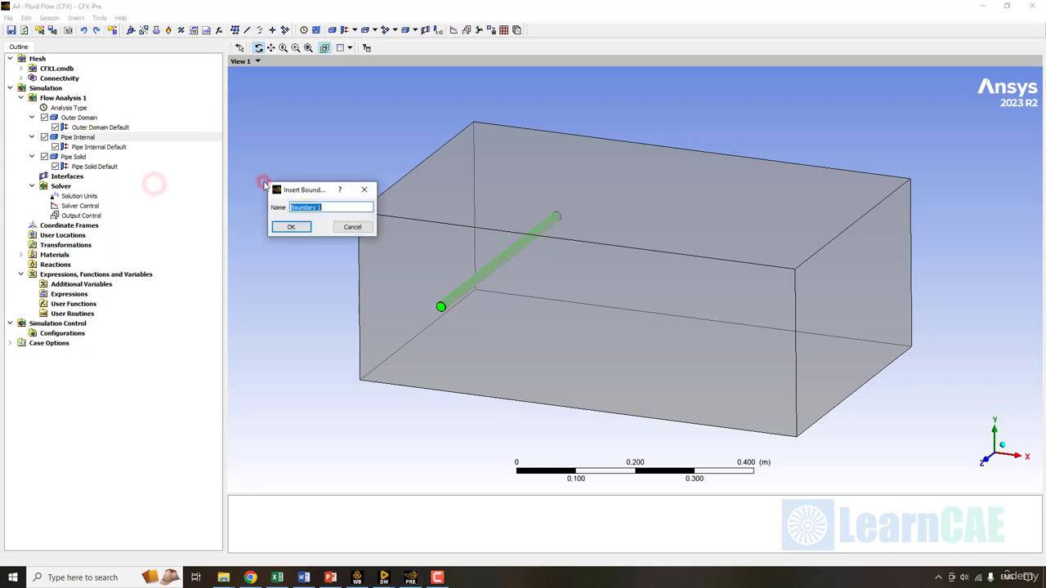
{"action": "type", "text": "Pipe Inl"}
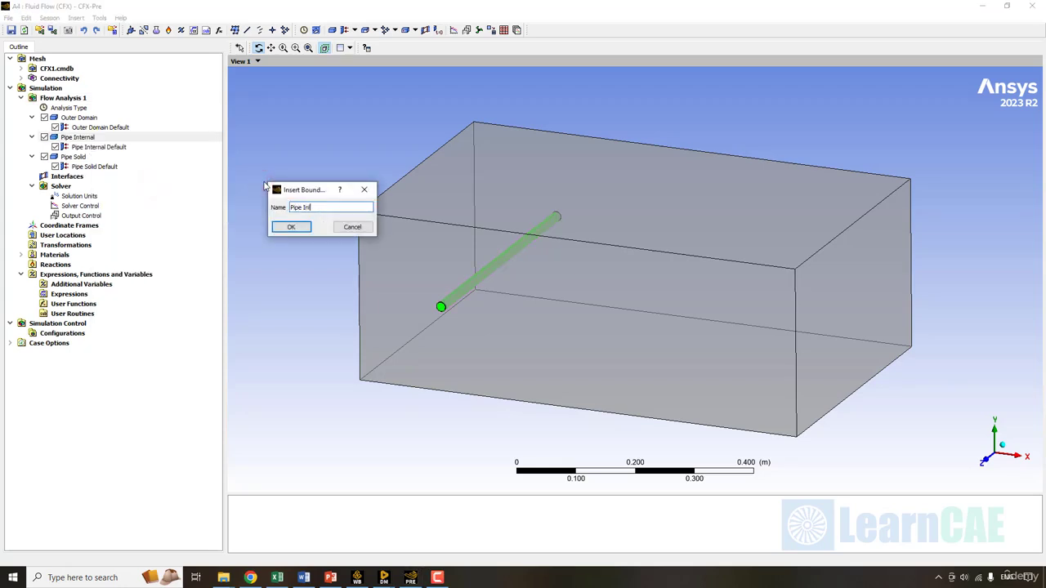
{"action": "type", "text": "et"}
{"action": "key", "text": "Return"}
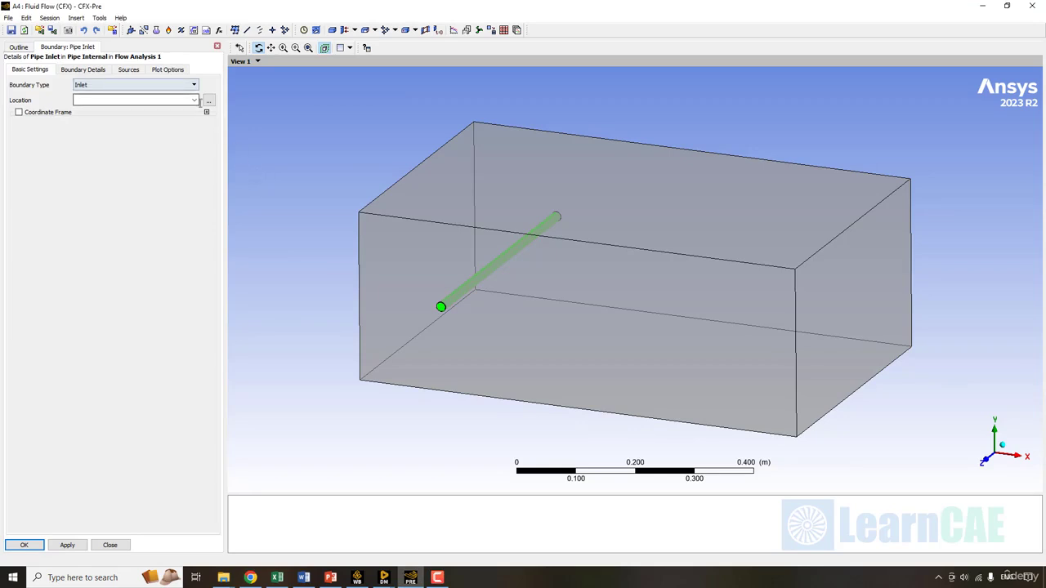
{"action": "left_click", "coordinate": [195, 100]}
{"action": "left_click", "coordinate": [107, 108]}
- Give Pipe Inlet a 1 m/s normal speed and 80 °C total temperature, then create it
{"action": "left_click", "coordinate": [83, 69]}
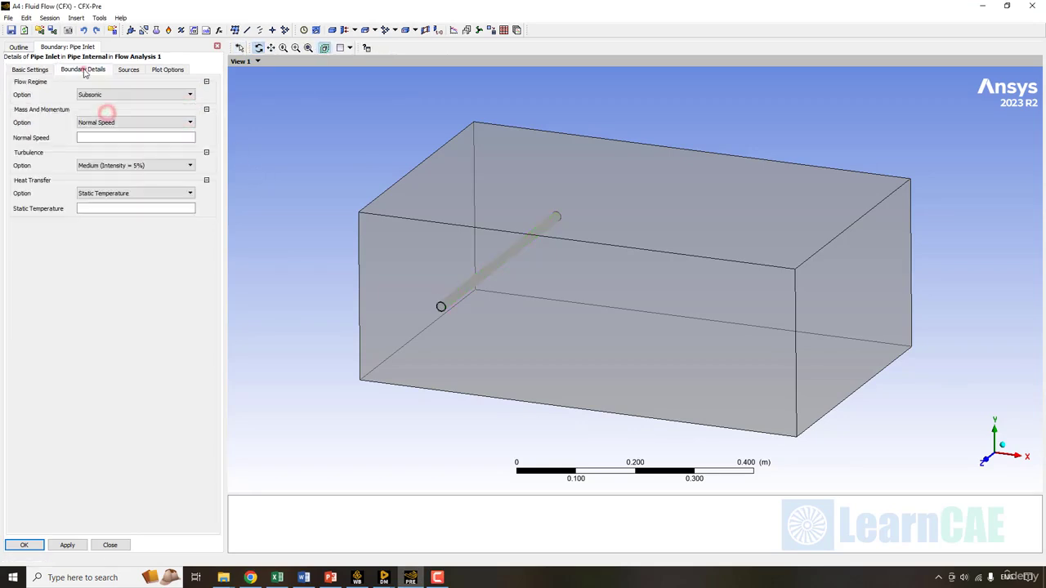
{"action": "left_click", "coordinate": [104, 122]}
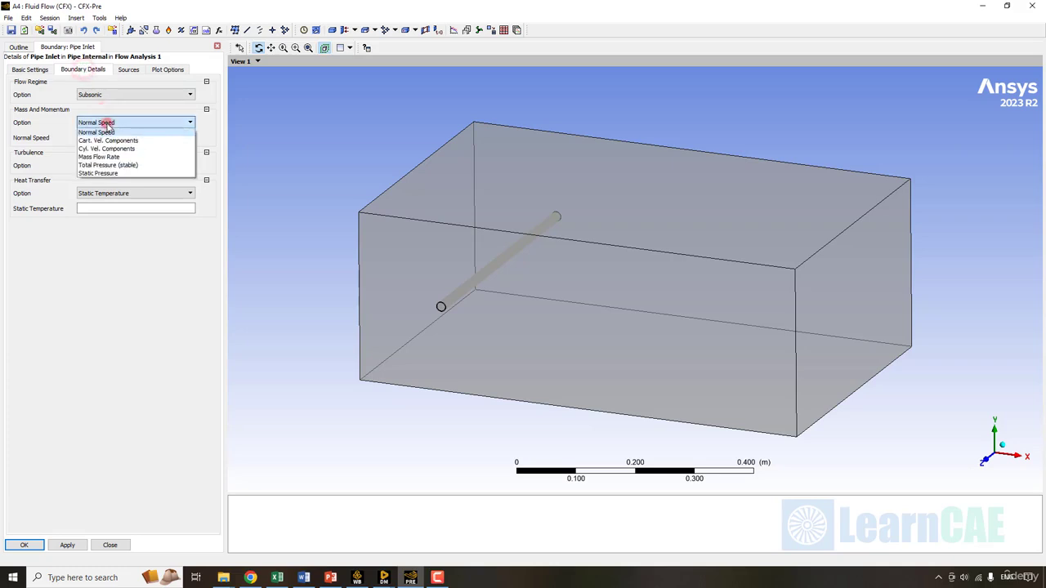
{"action": "left_click", "coordinate": [103, 131]}
{"action": "left_click", "coordinate": [98, 138]}
{"action": "type", "text": "1"}
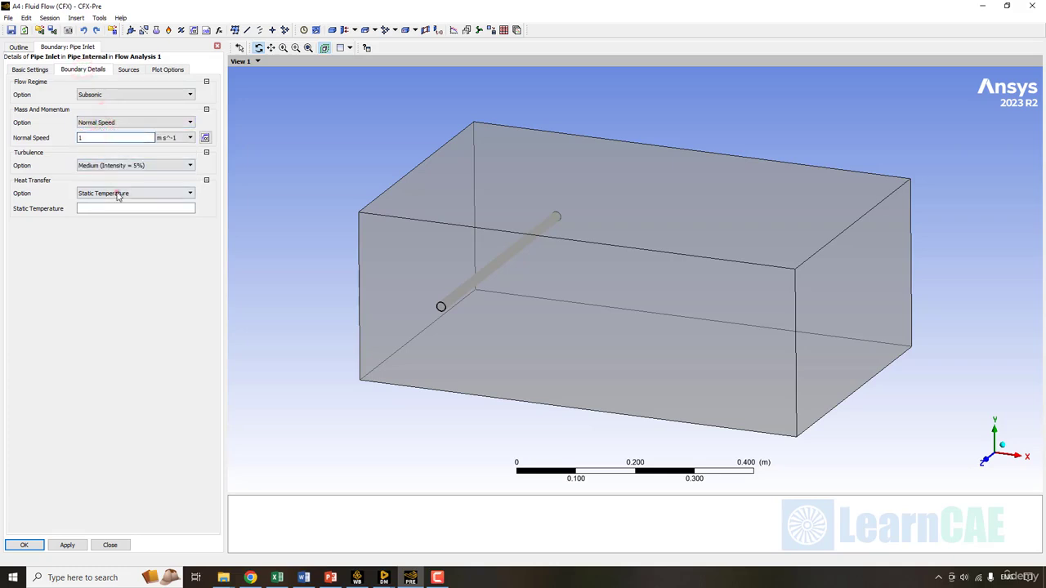
{"action": "left_click", "coordinate": [118, 194]}
{"action": "left_click", "coordinate": [115, 208]}
{"action": "left_click", "coordinate": [115, 211]}
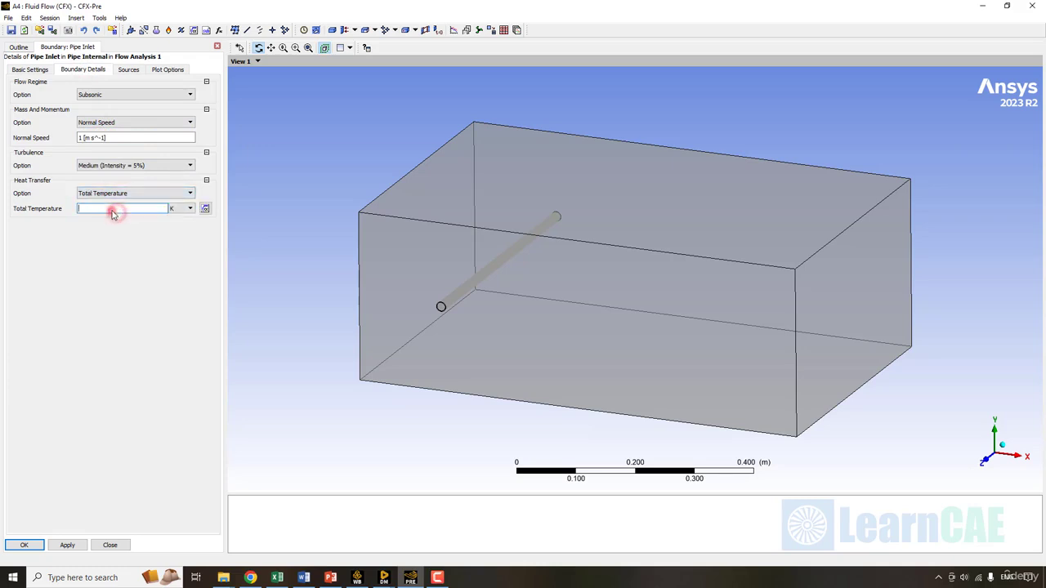
{"action": "type", "text": "80"}
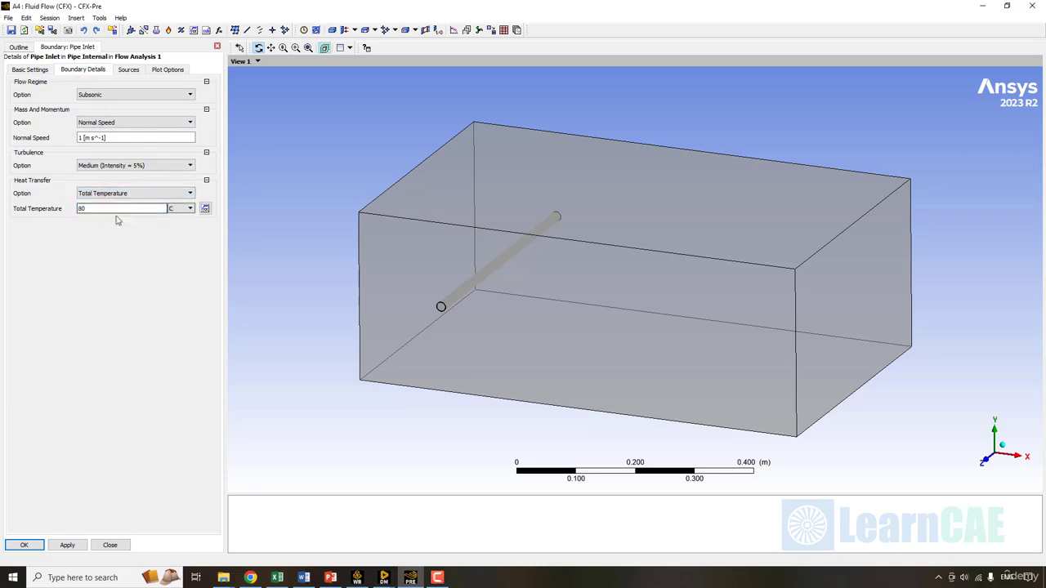
{"action": "left_click", "coordinate": [212, 341]}
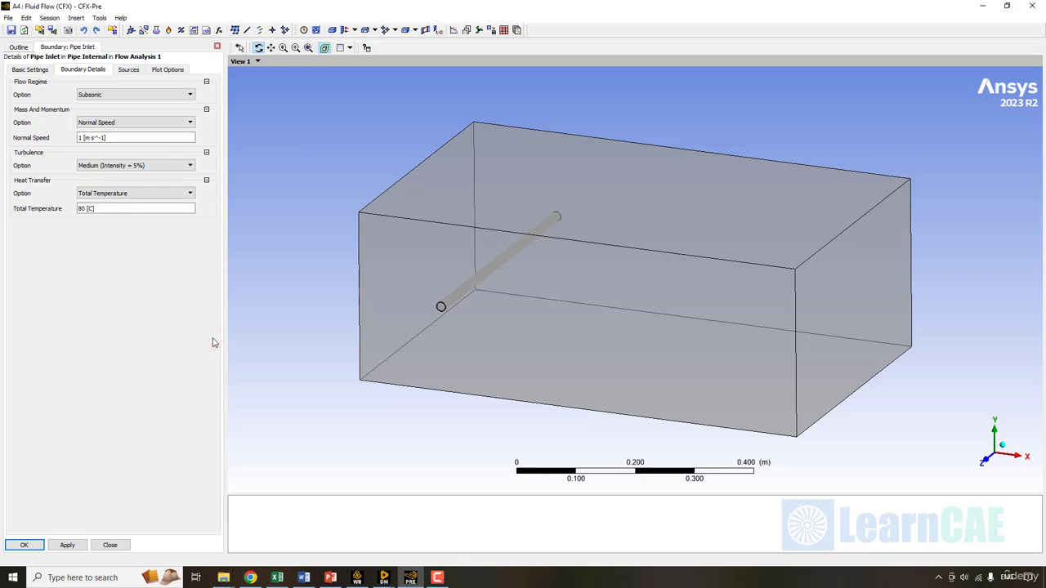
{"action": "left_click", "coordinate": [33, 547]}
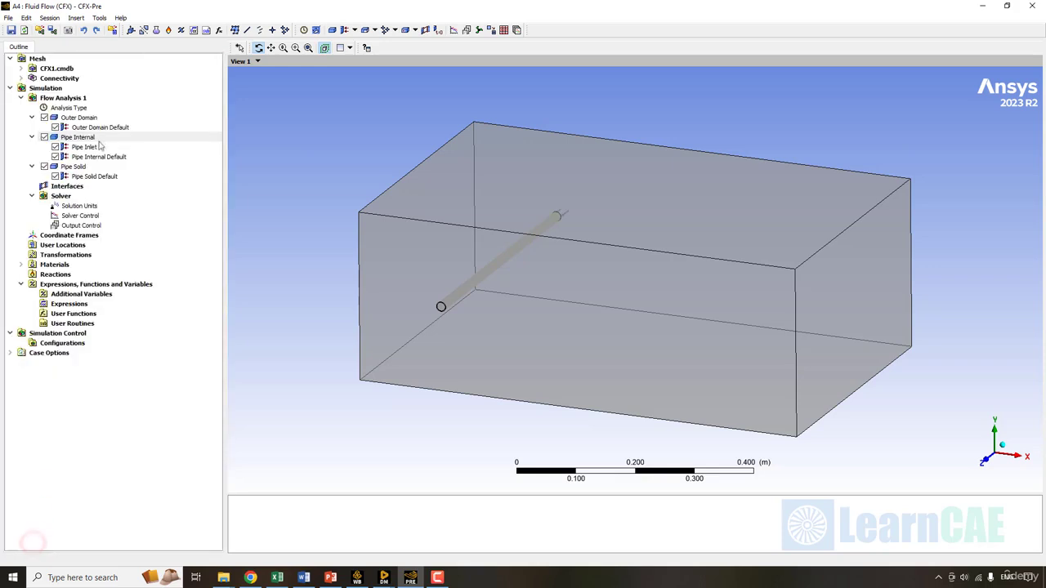
- Add an outlet boundary named Pipe Outlet on the PipeOutlet region of Pipe Internal
{"action": "right_click", "coordinate": [99, 138]}
{"action": "mouse_move", "coordinate": [162, 183]}
{"action": "left_click", "coordinate": [255, 182]}
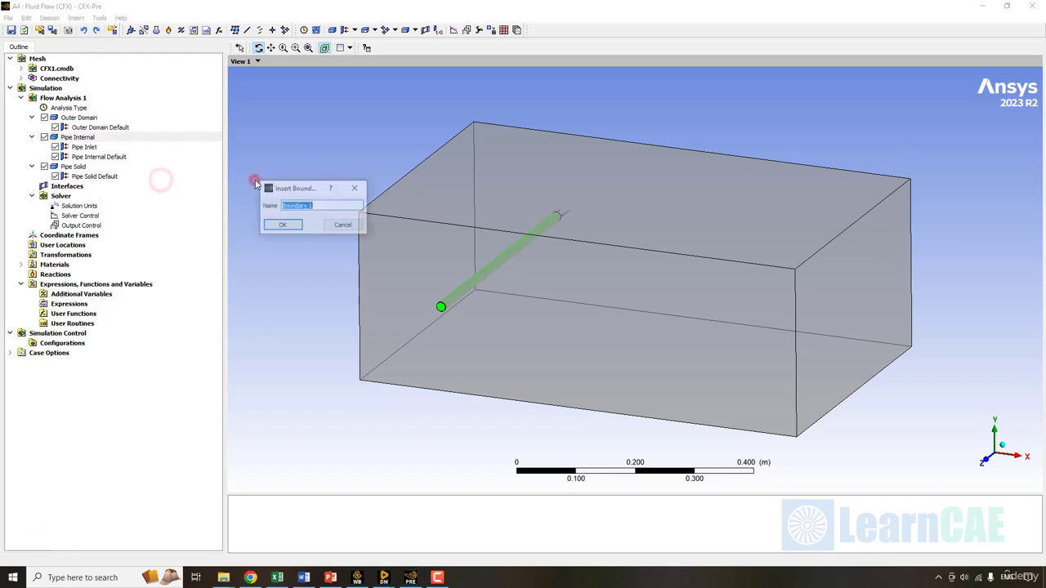
{"action": "type", "text": "Pie"}
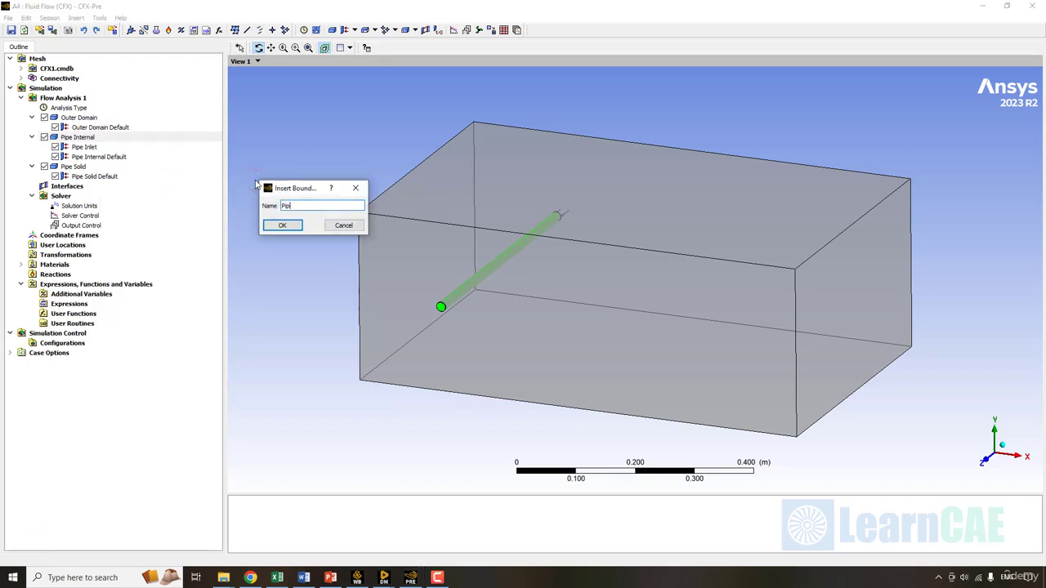
{"action": "type", "text": "e Outlet"}
{"action": "key", "text": "Return"}
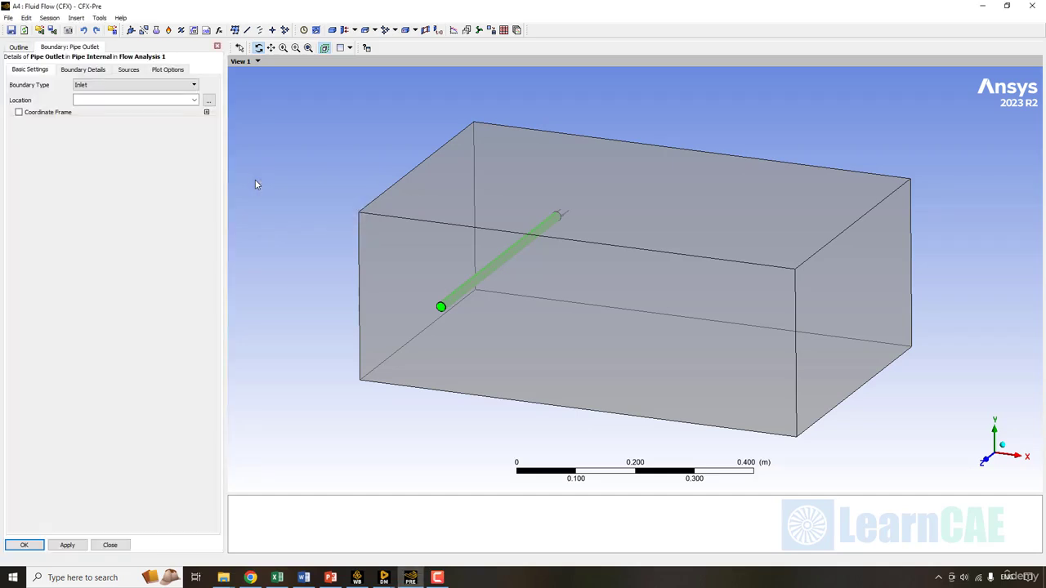
{"action": "left_click", "coordinate": [148, 85]}
{"action": "left_click", "coordinate": [135, 102]}
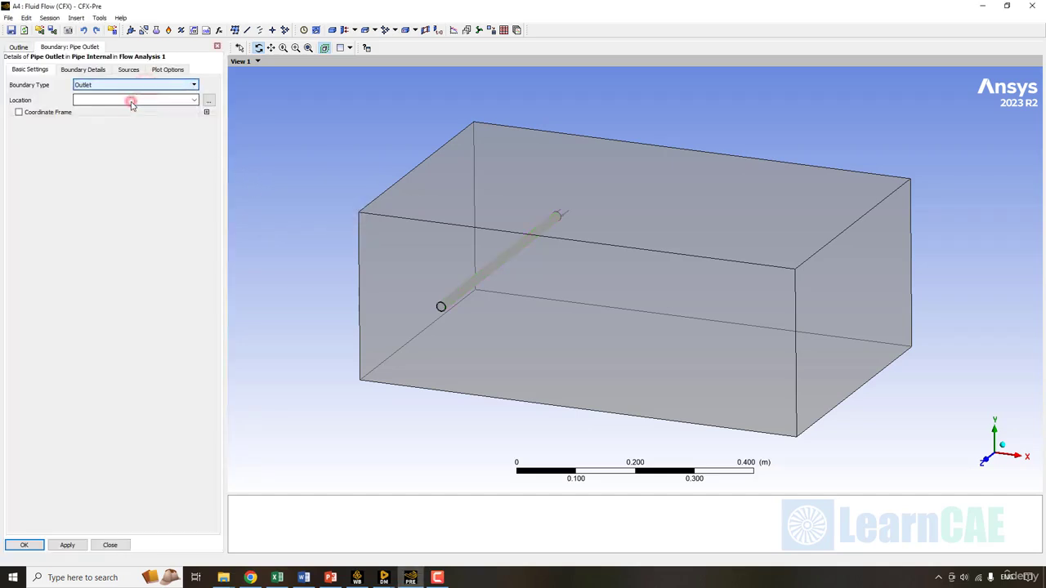
{"action": "left_click", "coordinate": [190, 99]}
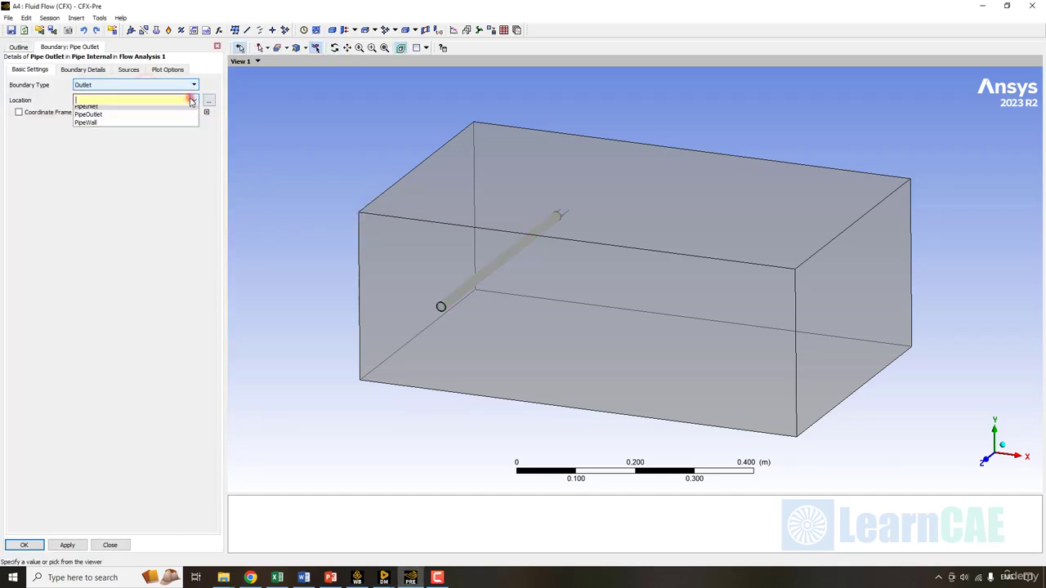
{"action": "left_click", "coordinate": [112, 115]}
- Set the Pipe Outlet relative pressure to 2 bar and create the boundary
{"action": "left_click", "coordinate": [82, 71]}
{"action": "left_click", "coordinate": [99, 138]}
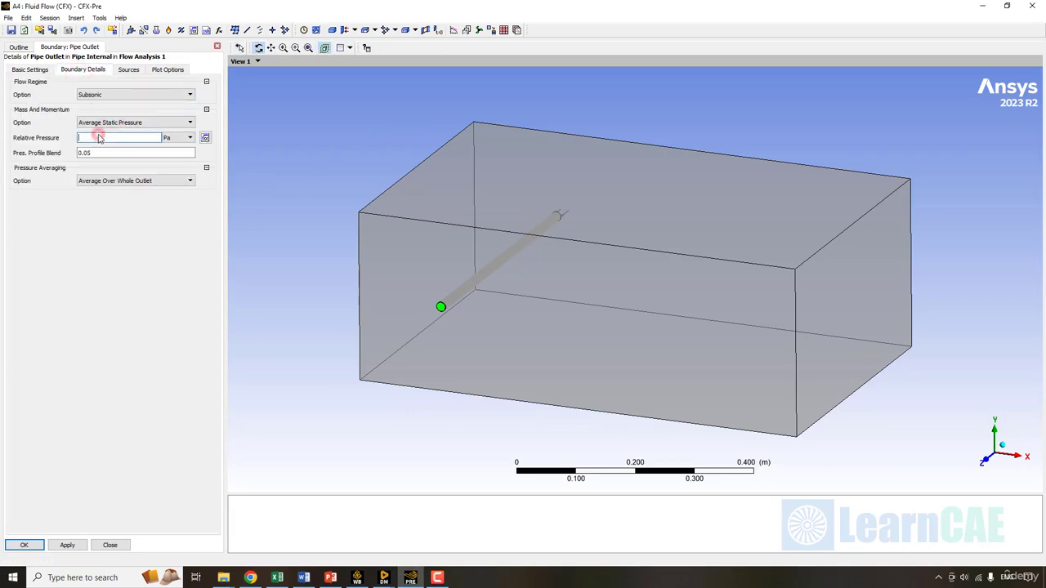
{"action": "key", "text": "Tab"}
{"action": "key", "text": "b"}
{"action": "left_click", "coordinate": [136, 358]}
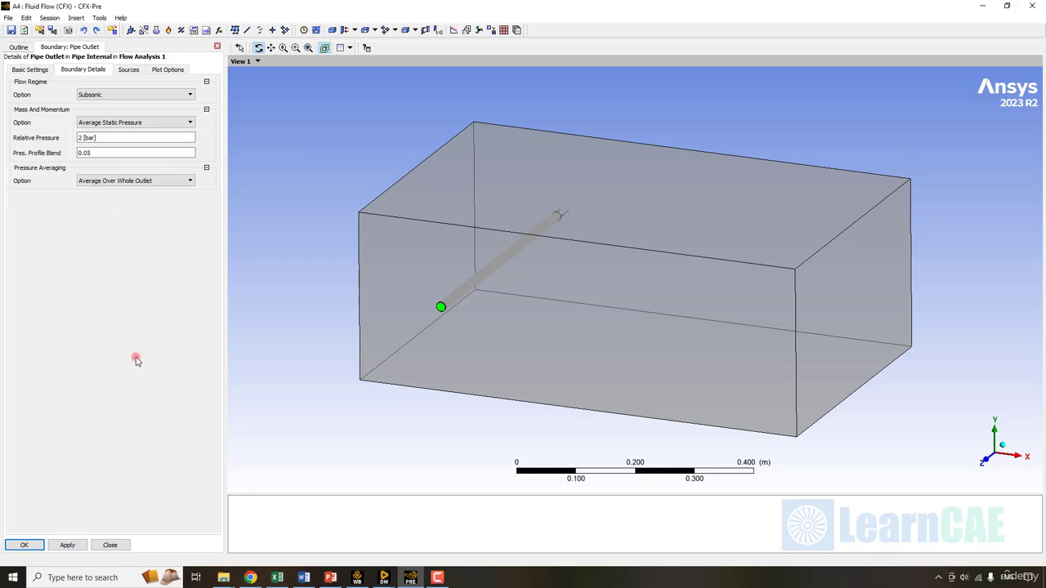
{"action": "left_click", "coordinate": [29, 540]}
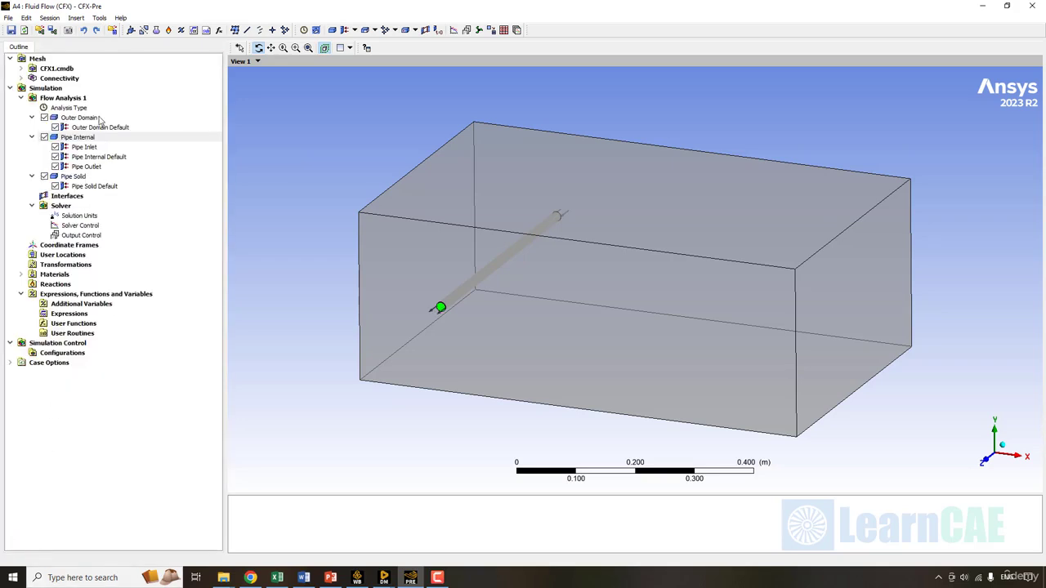
- Add an Inlet boundary to Outer Domain with a 4 m/s normal speed
{"action": "right_click", "coordinate": [100, 120]}
{"action": "mouse_move", "coordinate": [149, 157]}
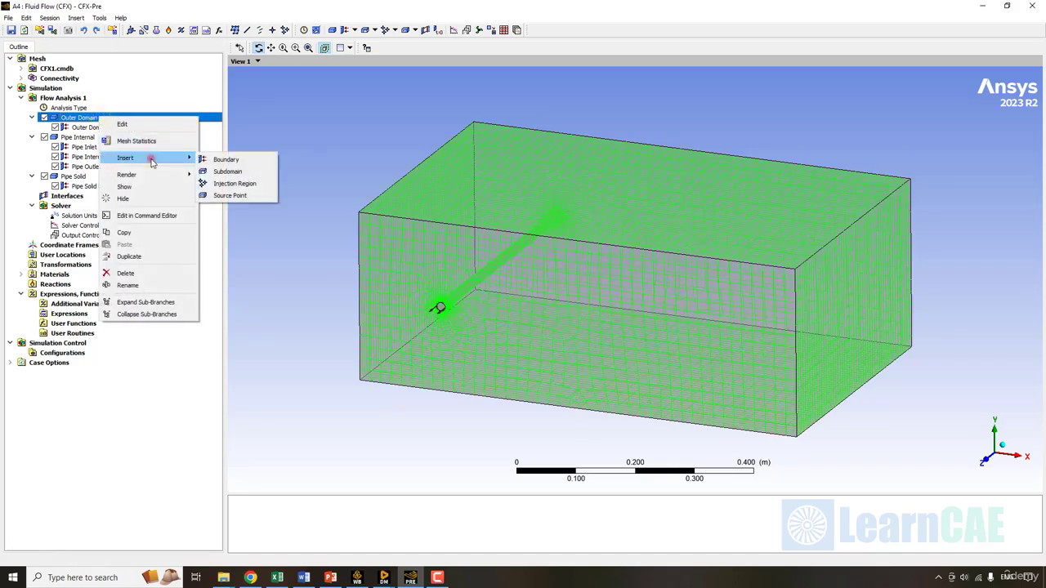
{"action": "left_click", "coordinate": [231, 159]}
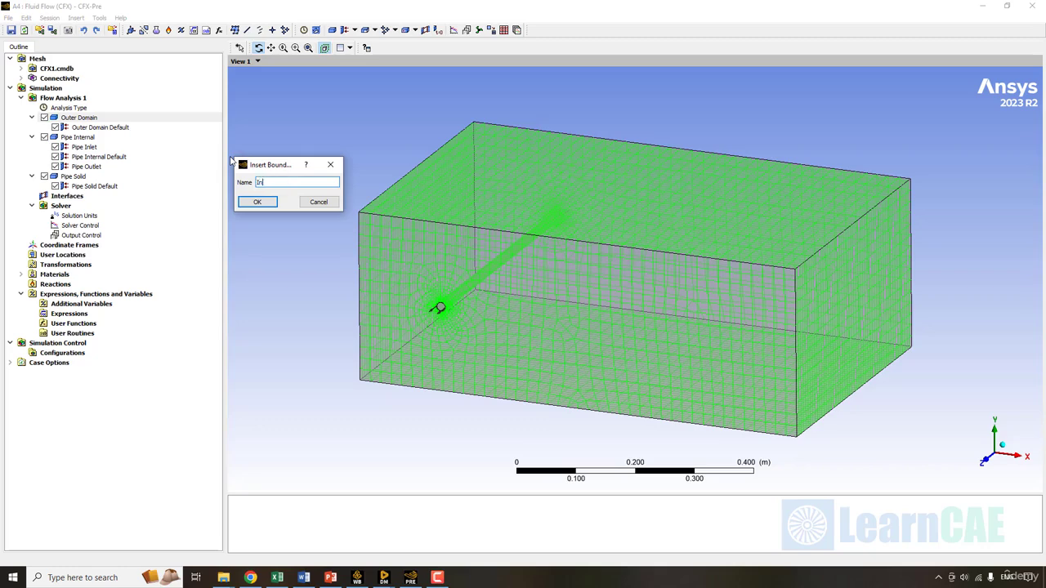
{"action": "type", "text": "Inlet"}
{"action": "key", "text": "Return"}
{"action": "left_click", "coordinate": [81, 70]}
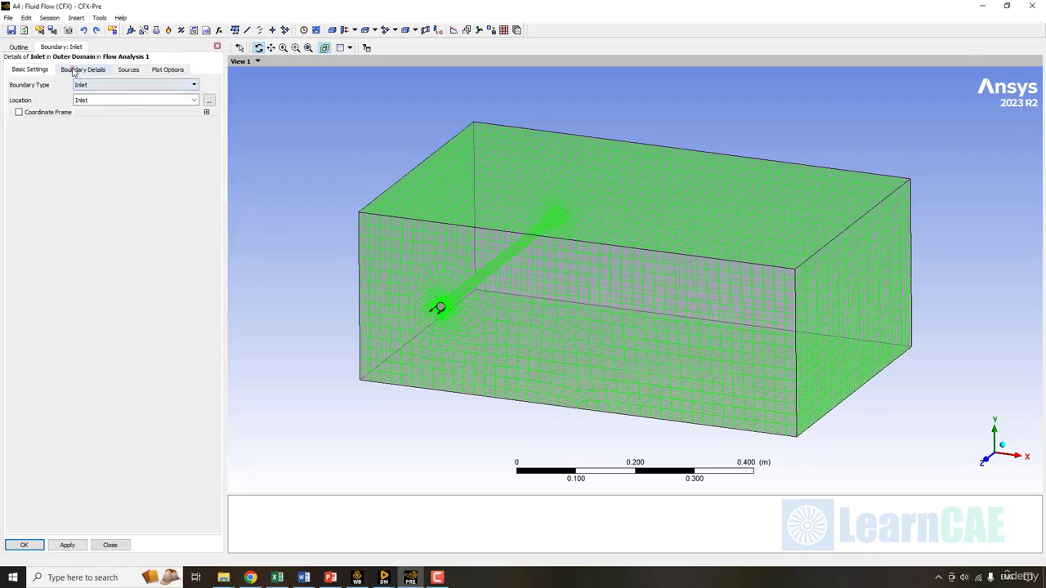
{"action": "left_click", "coordinate": [113, 139]}
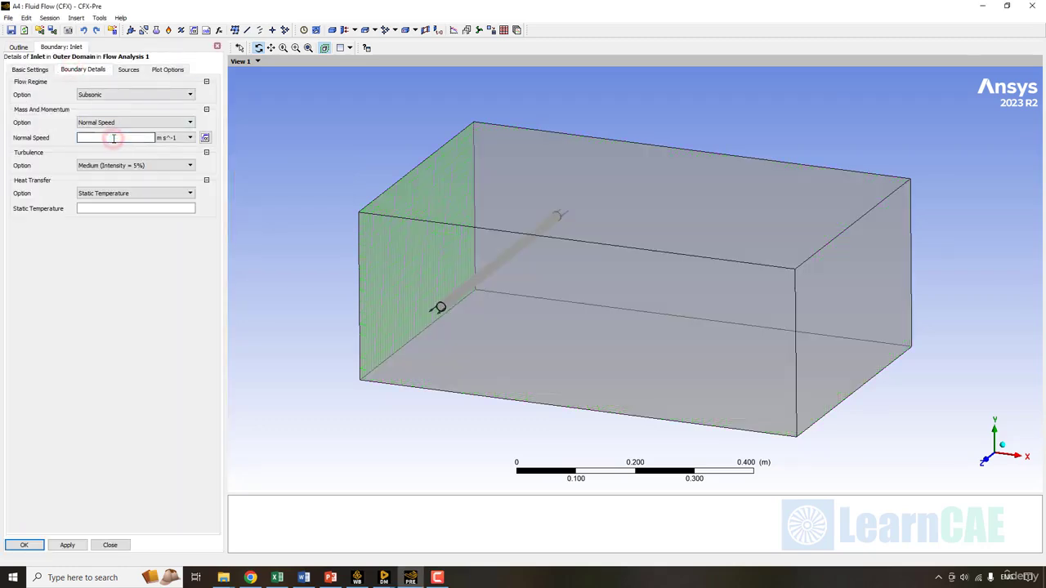
{"action": "type", "text": "4"}
- Set the Inlet total temperature to 15 °C and create the boundary
{"action": "left_click", "coordinate": [122, 193]}
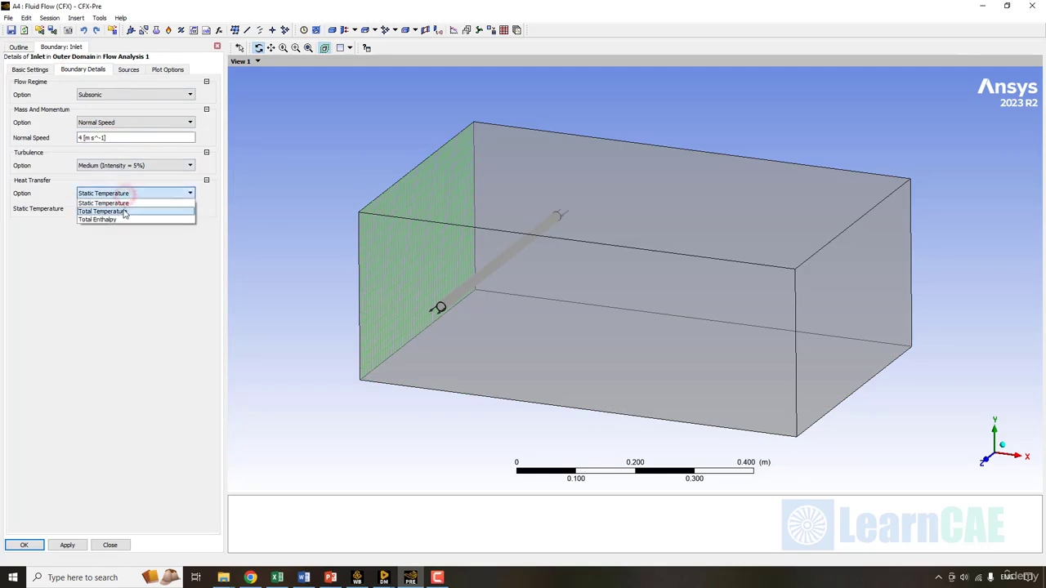
{"action": "left_click", "coordinate": [119, 208]}
{"action": "left_click", "coordinate": [114, 210]}
{"action": "type", "text": "15"}
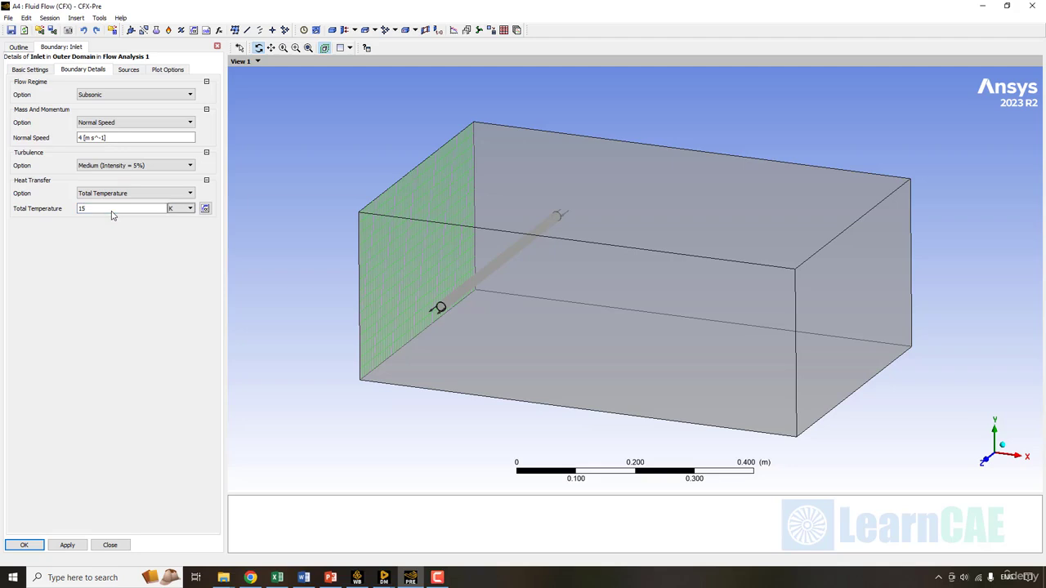
{"action": "left_click", "coordinate": [102, 378]}
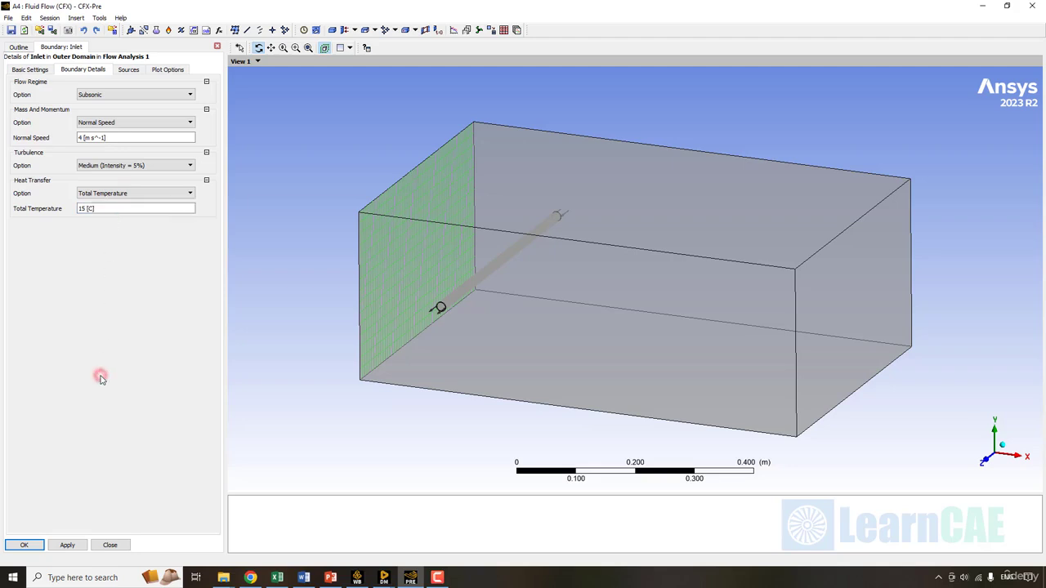
{"action": "left_click", "coordinate": [24, 545]}
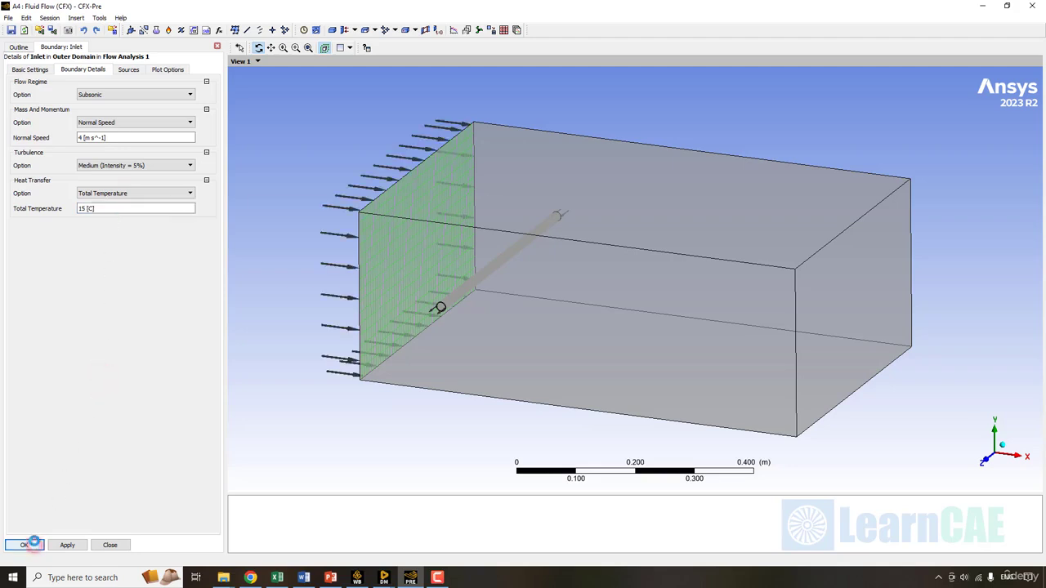
{"action": "right_click", "coordinate": [96, 120]}
- Add an Outlet boundary to Outer Domain with a 1 Pa average static relative pressure
{"action": "left_click", "coordinate": [171, 159]}
{"action": "left_click", "coordinate": [221, 162]}
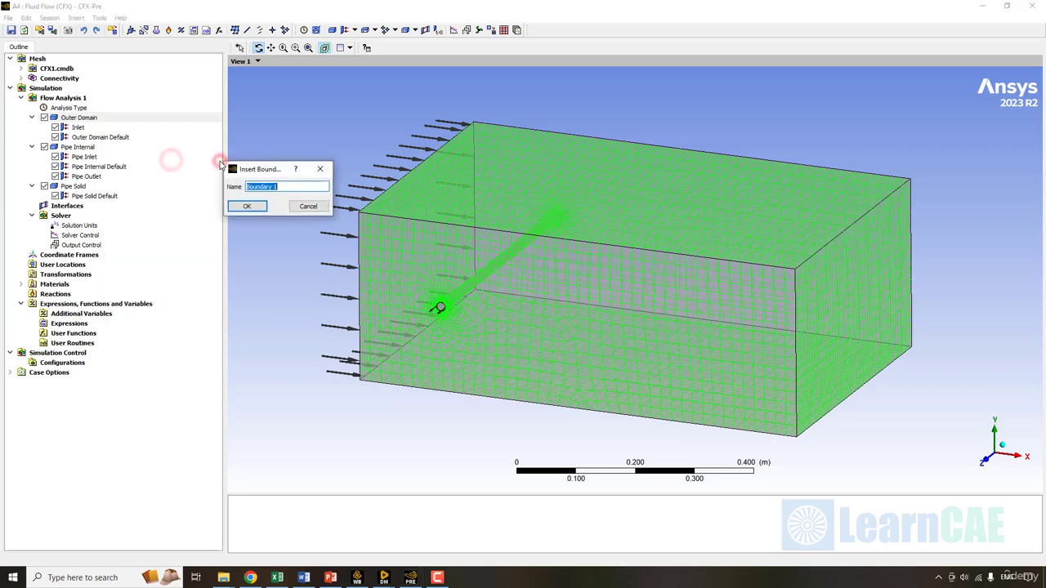
{"action": "type", "text": "Outlet"}
{"action": "key", "text": "Return"}
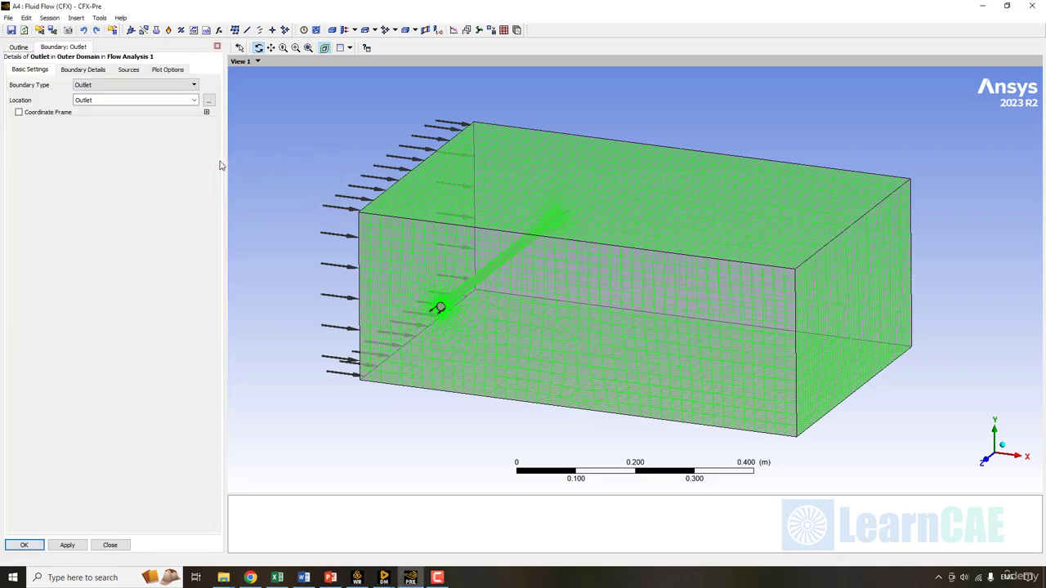
{"action": "left_click", "coordinate": [83, 69]}
{"action": "left_click", "coordinate": [116, 137]}
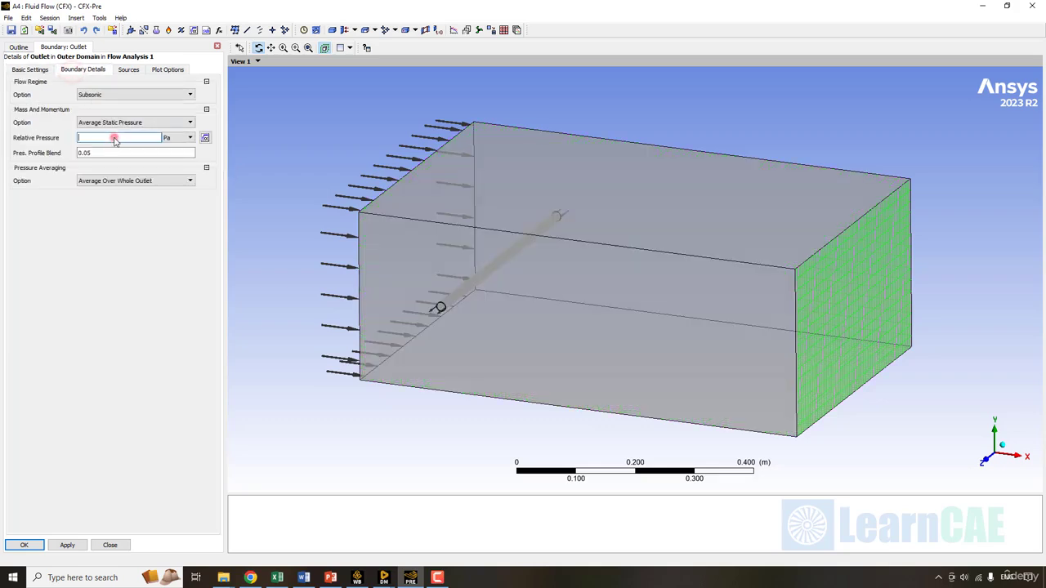
{"action": "type", "text": "1"}
{"action": "key", "text": "Tab"}
{"action": "left_click", "coordinate": [38, 546]}
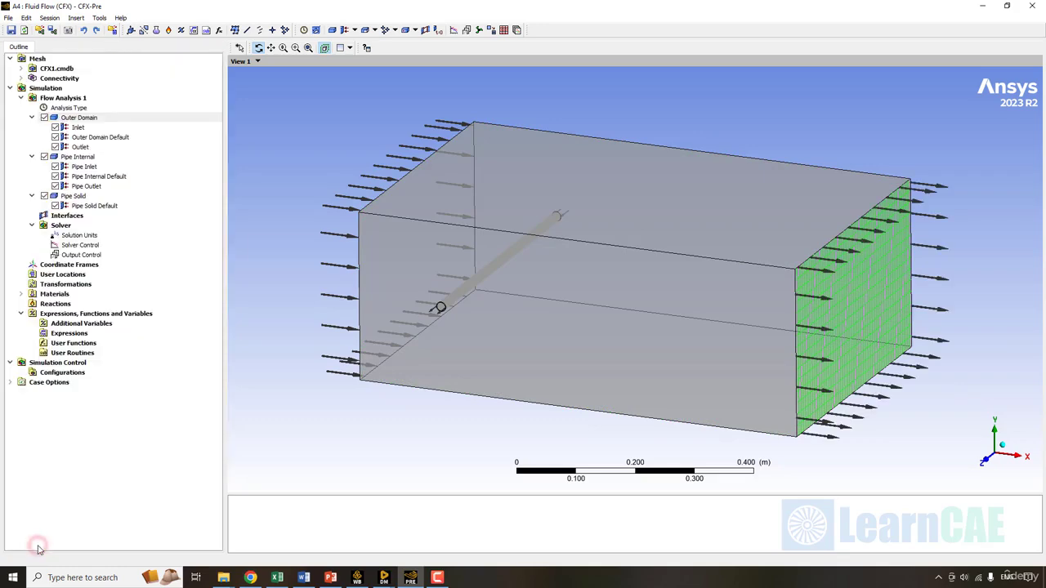
- Add a Wall boundary to Outer Domain on the Wall region, keeping no-slip adiabatic defaults
{"action": "right_click", "coordinate": [96, 119]}
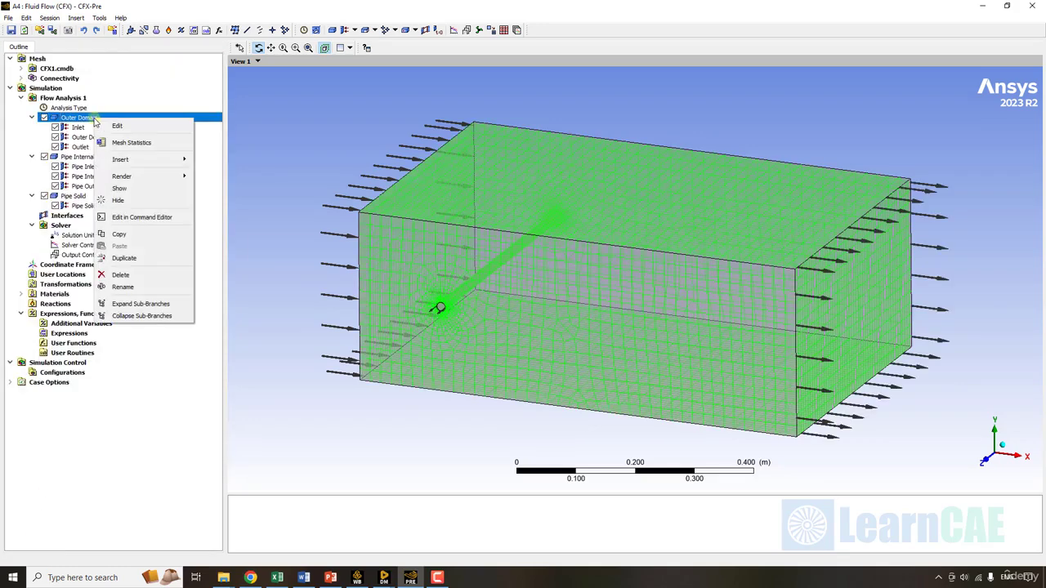
{"action": "left_click", "coordinate": [172, 160]}
{"action": "left_click", "coordinate": [221, 161]}
{"action": "type", "text": "Wall"}
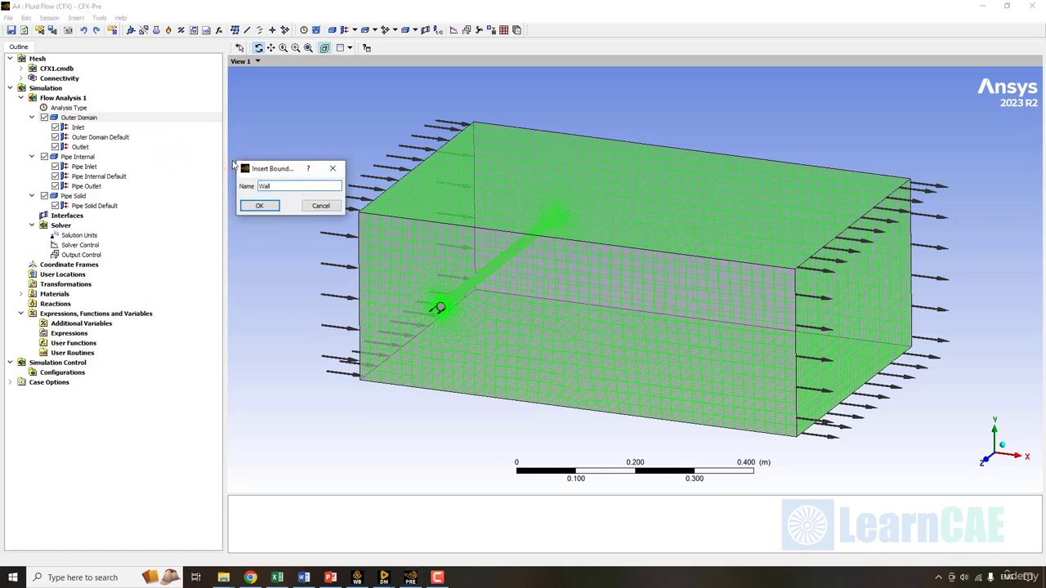
{"action": "key", "text": "Return"}
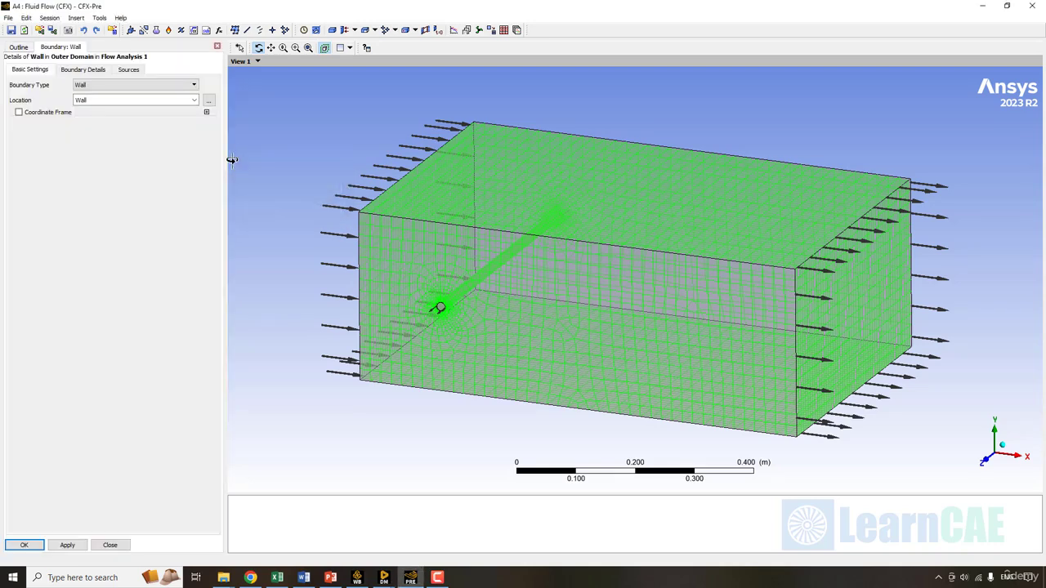
{"action": "left_click", "coordinate": [194, 100]}
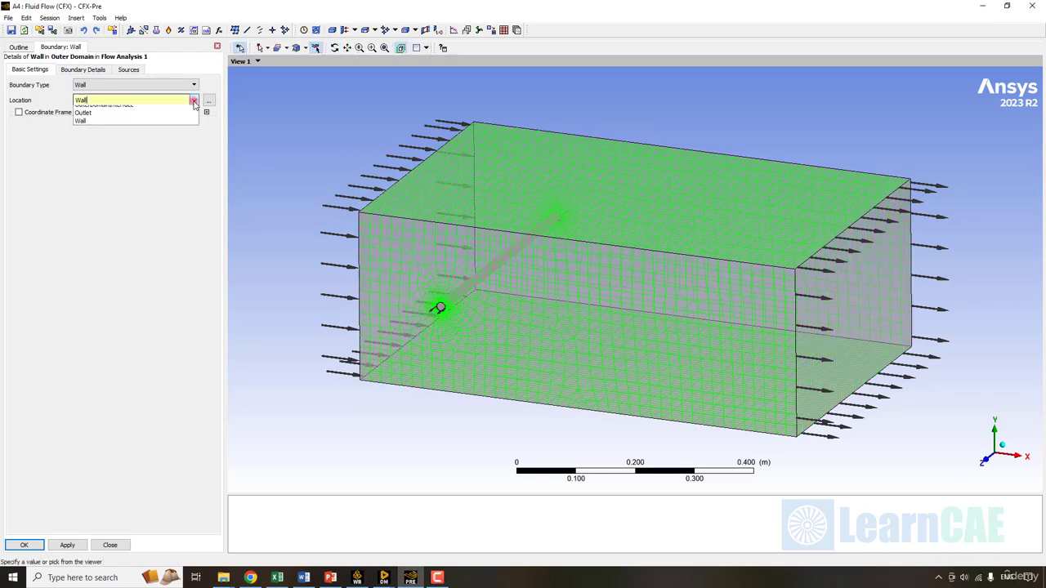
{"action": "left_click", "coordinate": [193, 100]}
{"action": "left_click", "coordinate": [81, 70]}
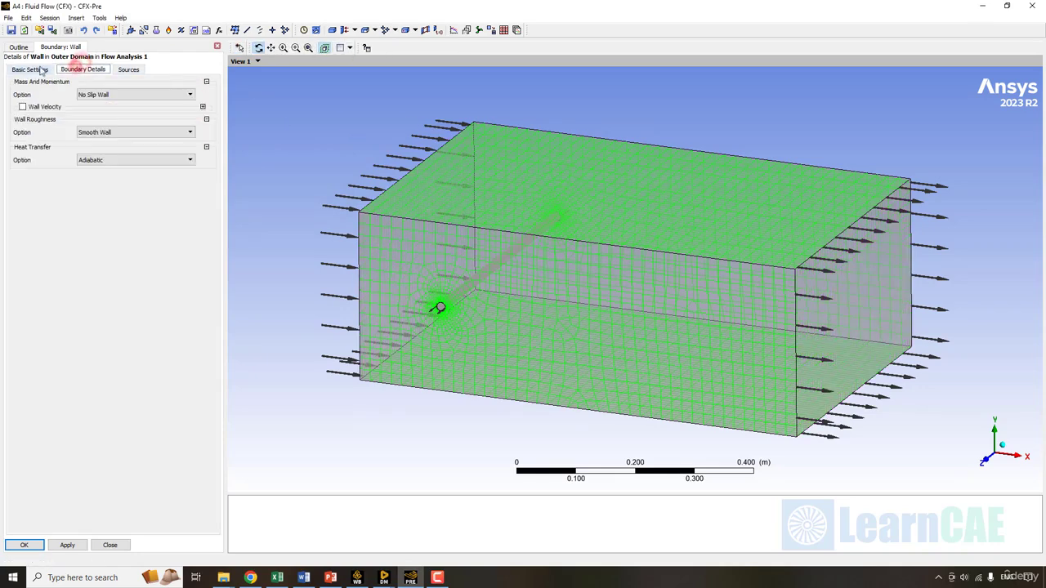
{"action": "left_click", "coordinate": [30, 70]}
{"action": "left_click", "coordinate": [20, 545]}
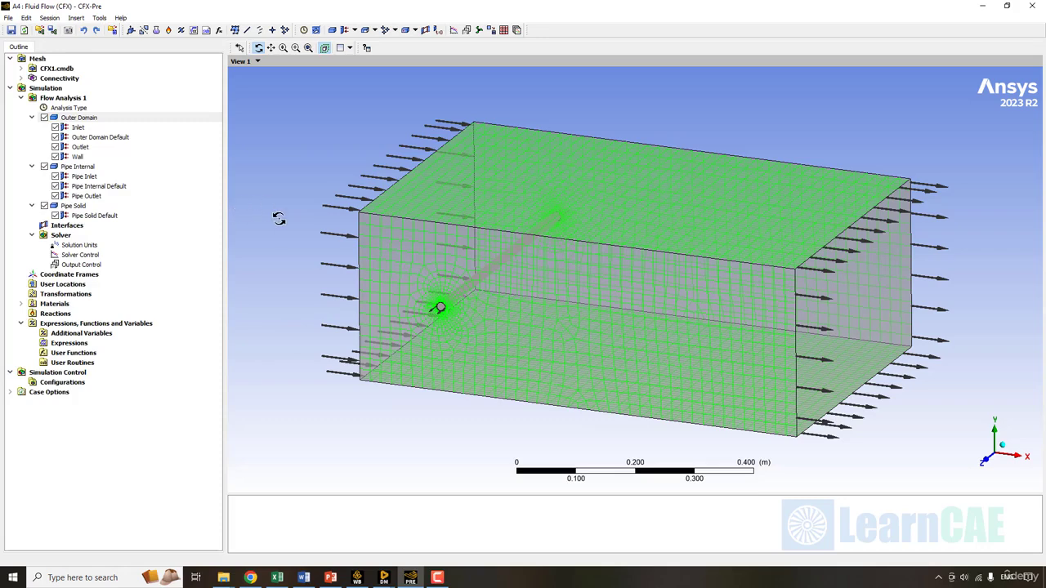
{"action": "left_click", "coordinate": [67, 226]}
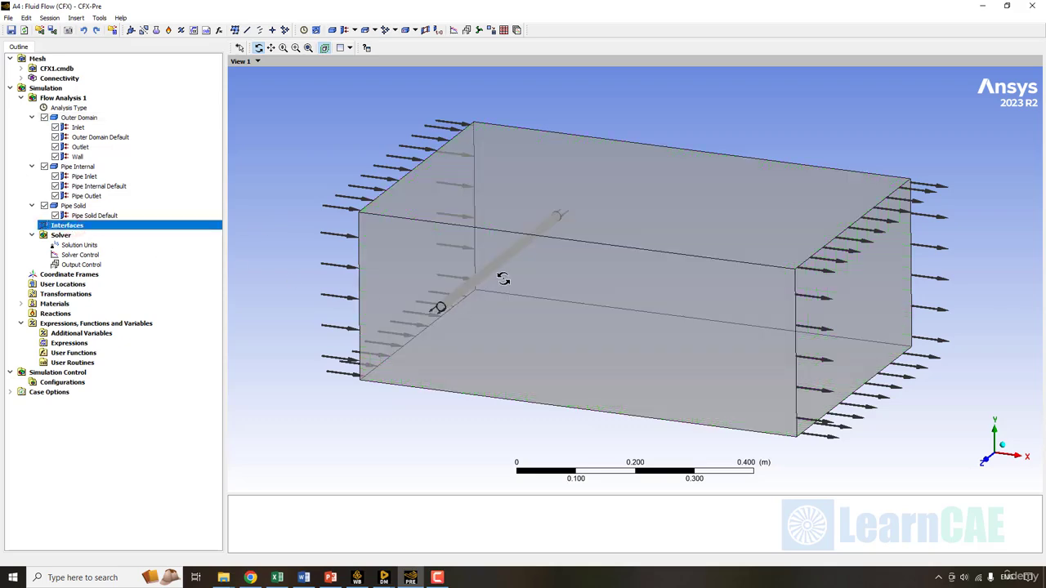
- Insert a Fluid Solid interface, Pipe Internal to Solid, between Pipe Internal and Pipe Solid
{"action": "right_click", "coordinate": [95, 229]}
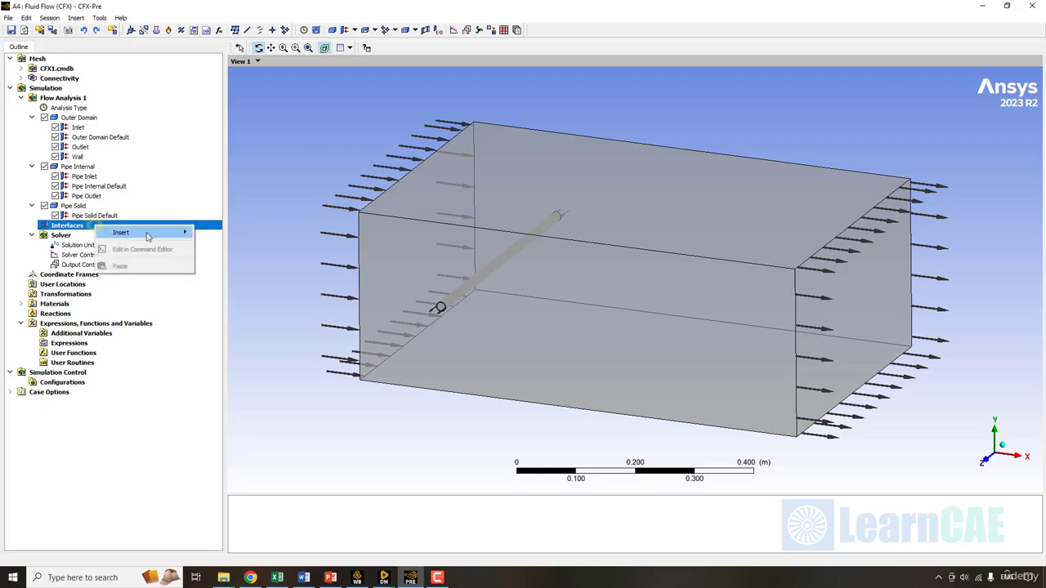
{"action": "left_click", "coordinate": [152, 233]}
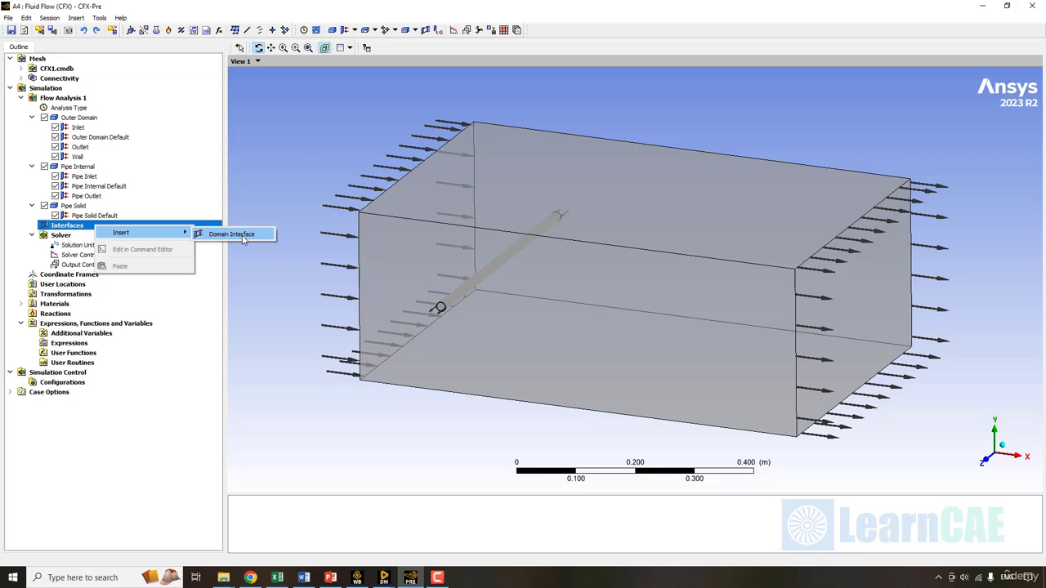
{"action": "left_click", "coordinate": [243, 237]}
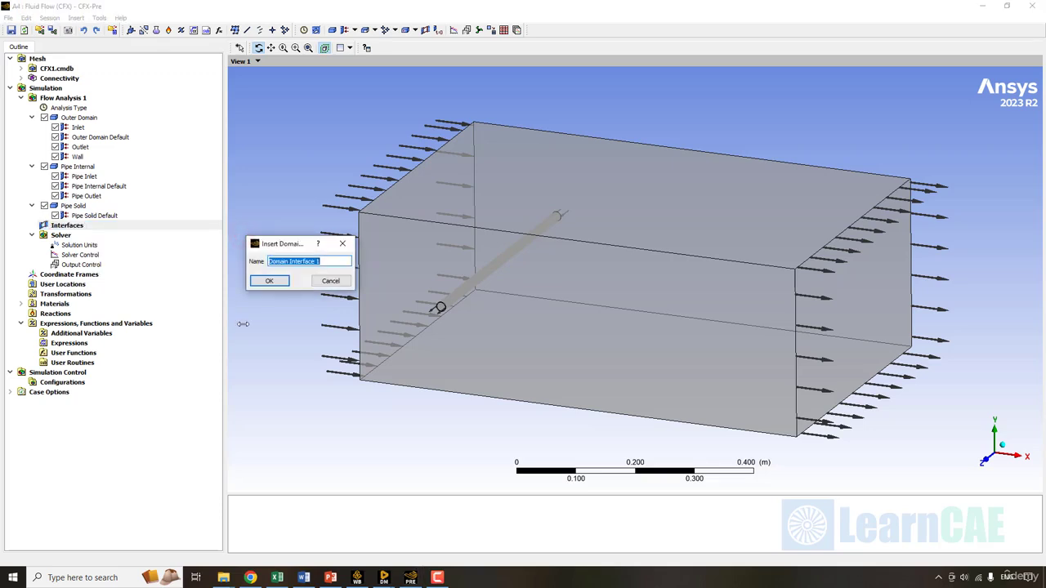
{"action": "type", "text": "Pie"}
{"action": "key", "text": "Return"}
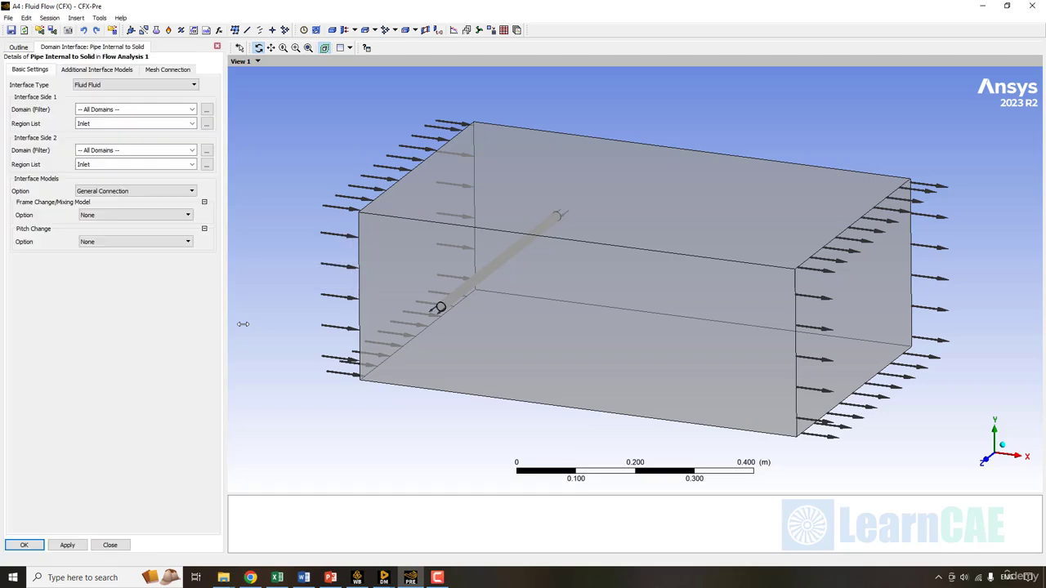
{"action": "left_click", "coordinate": [110, 85]}
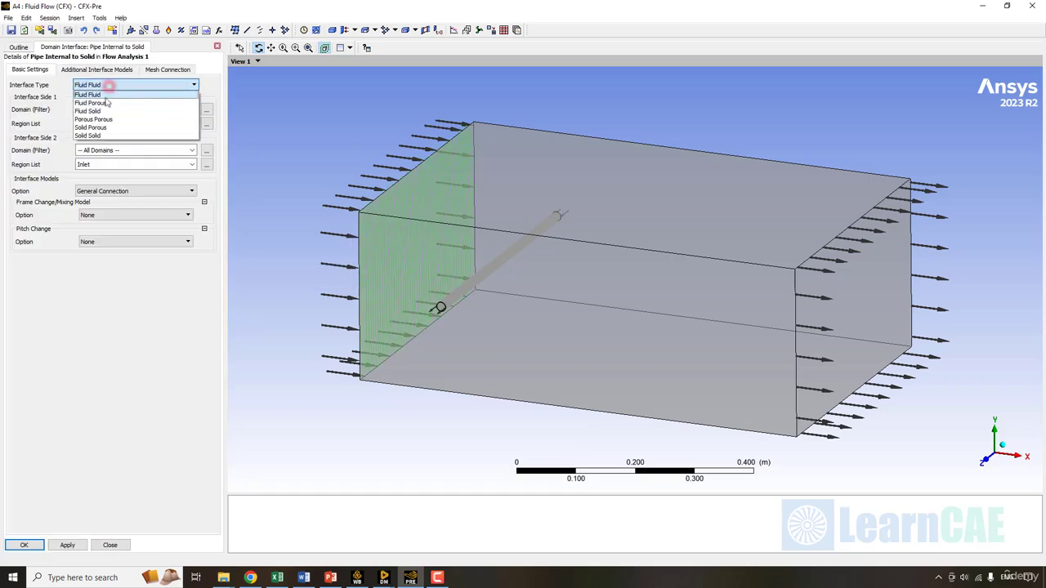
{"action": "left_click", "coordinate": [103, 111]}
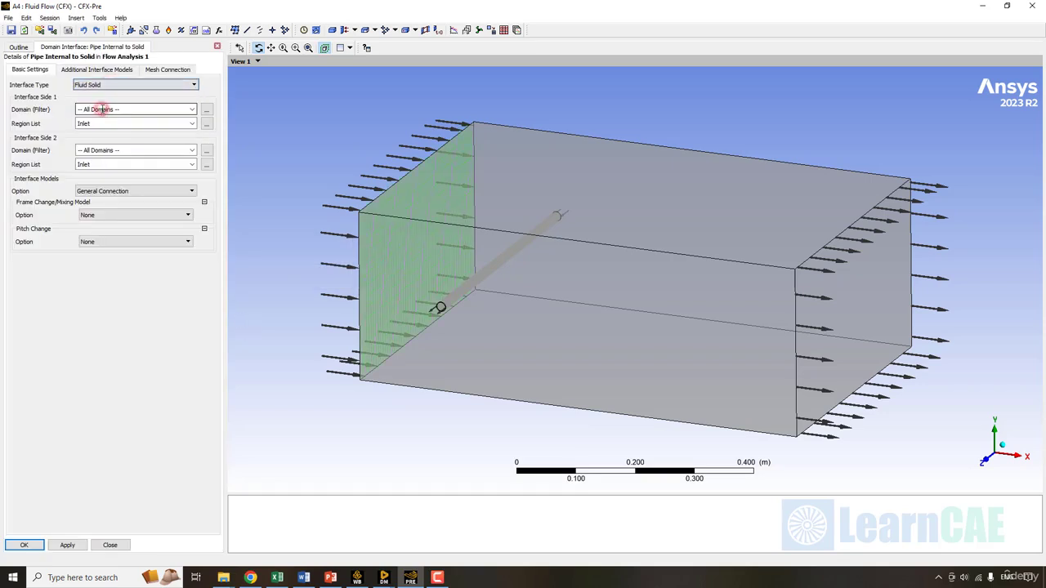
{"action": "left_click", "coordinate": [192, 109]}
{"action": "left_click", "coordinate": [120, 137]}
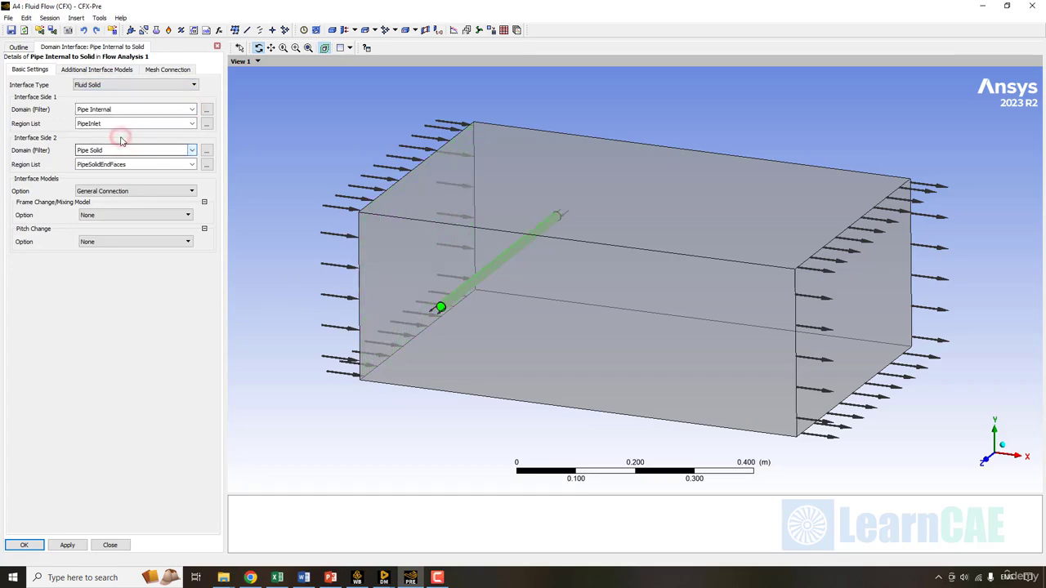
{"action": "left_click", "coordinate": [191, 150]}
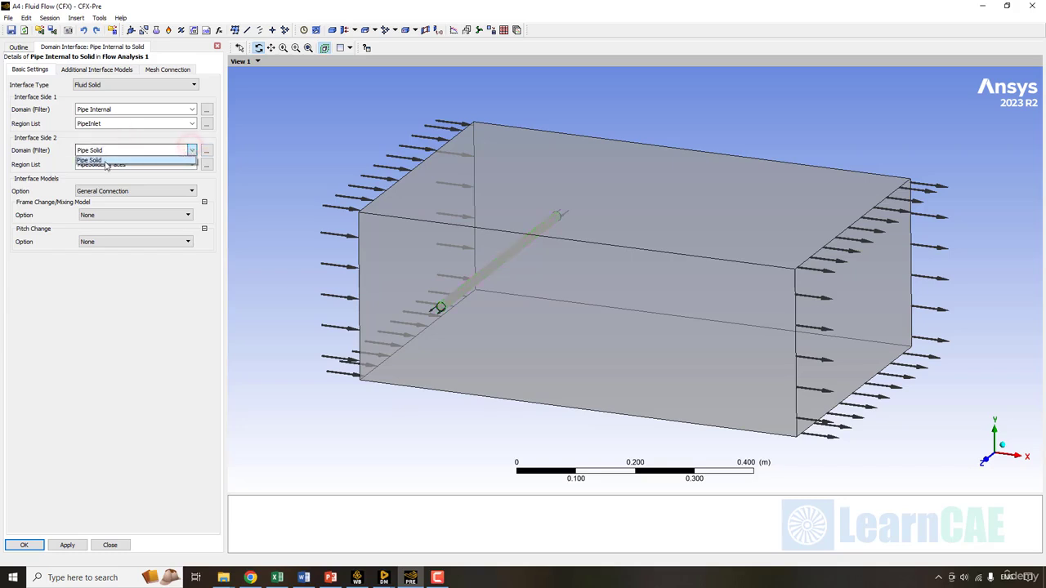
{"action": "left_click", "coordinate": [107, 160]}
- Set the interface regions to PipeWall on side 1 and PipeSolidInner on side 2
{"action": "left_click", "coordinate": [120, 123]}
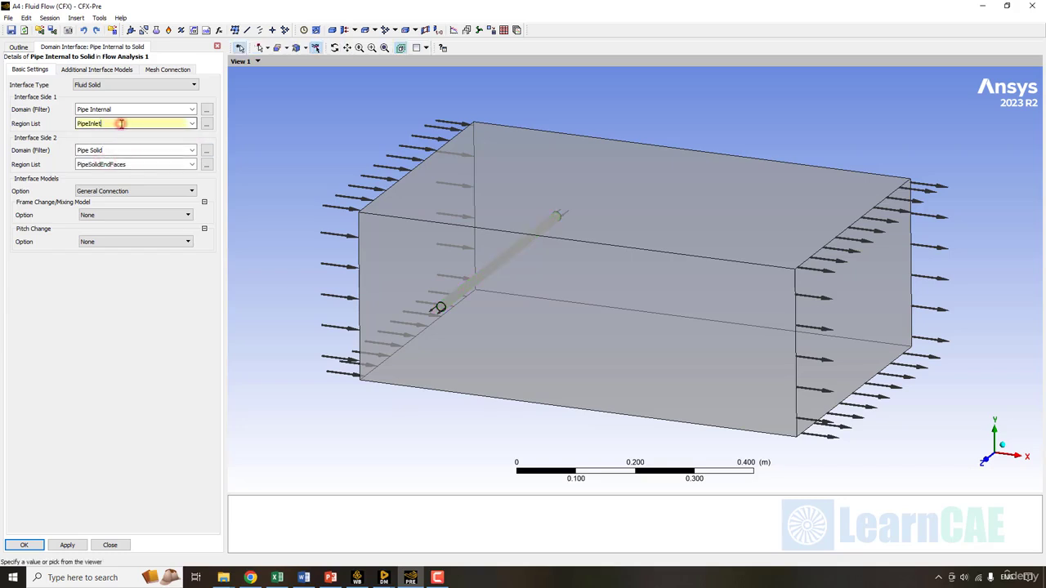
{"action": "left_click", "coordinate": [191, 124]}
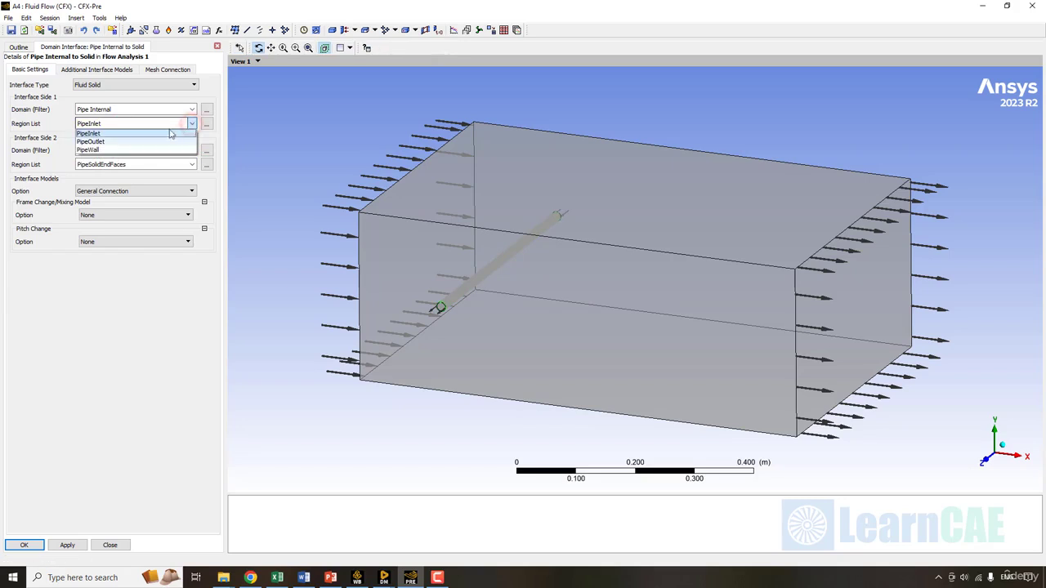
{"action": "left_click", "coordinate": [91, 150]}
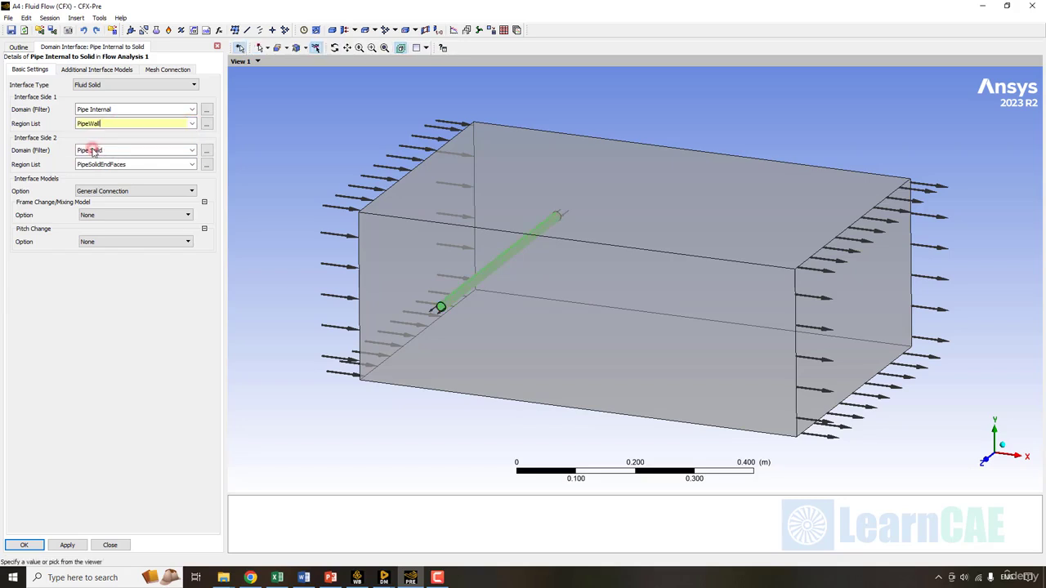
{"action": "left_click", "coordinate": [48, 125]}
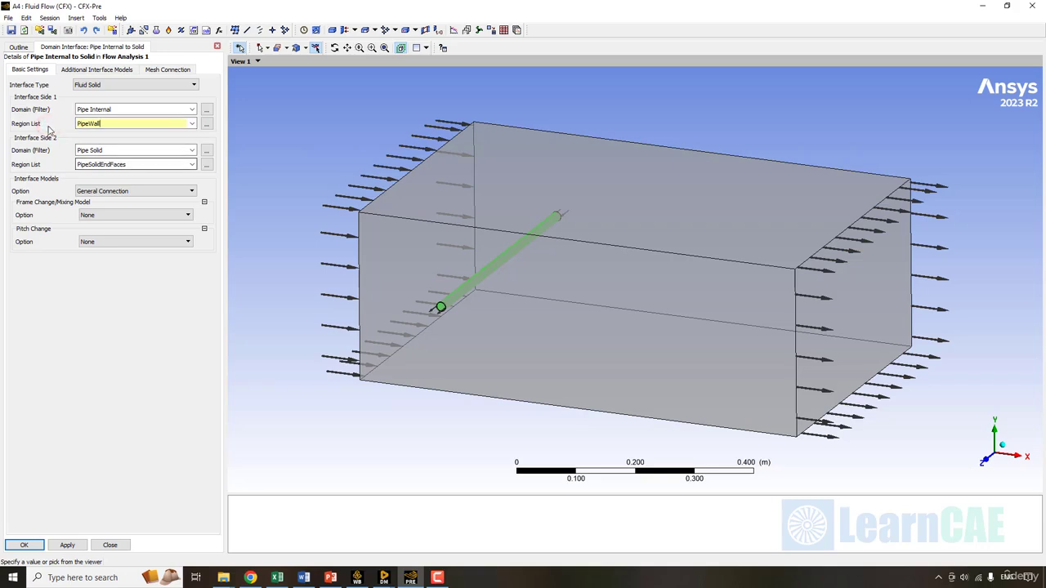
{"action": "left_click", "coordinate": [187, 165]}
{"action": "left_click", "coordinate": [191, 165]}
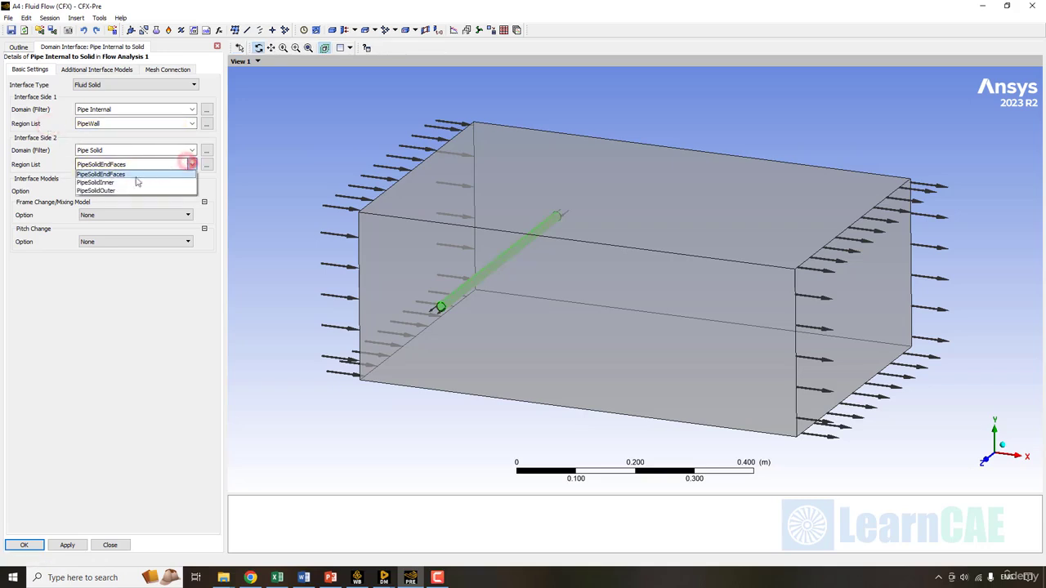
{"action": "left_click", "coordinate": [111, 183]}
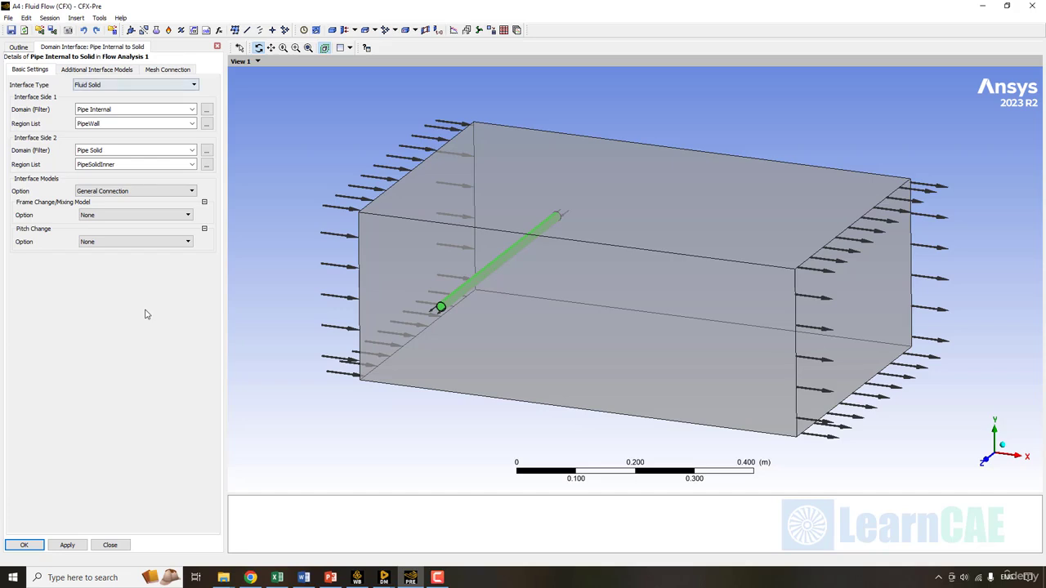
- Enable Conservative Interface Flux heat transfer and save the interface
{"action": "left_click", "coordinate": [66, 71]}
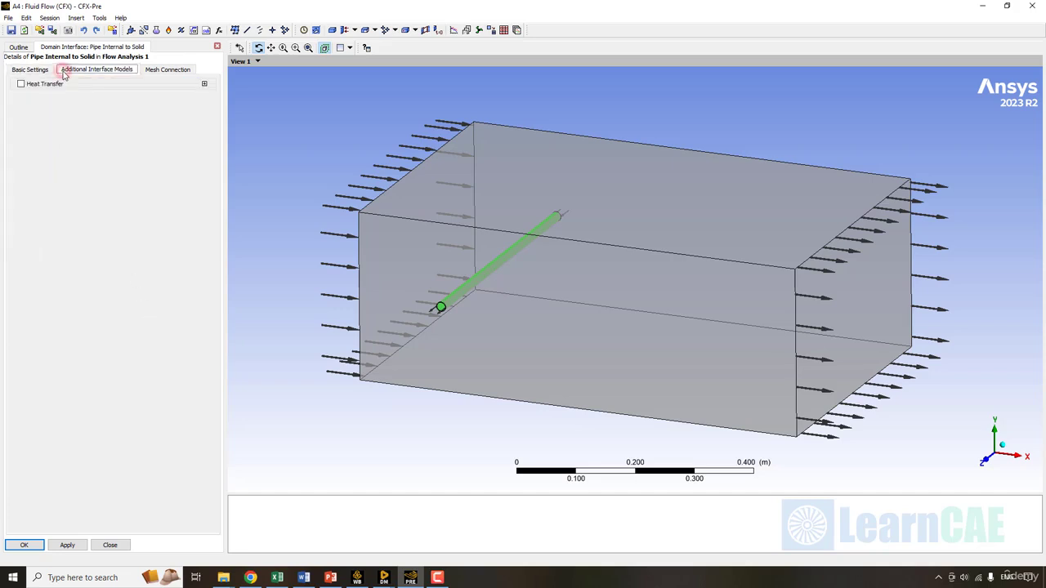
{"action": "left_click", "coordinate": [21, 83]}
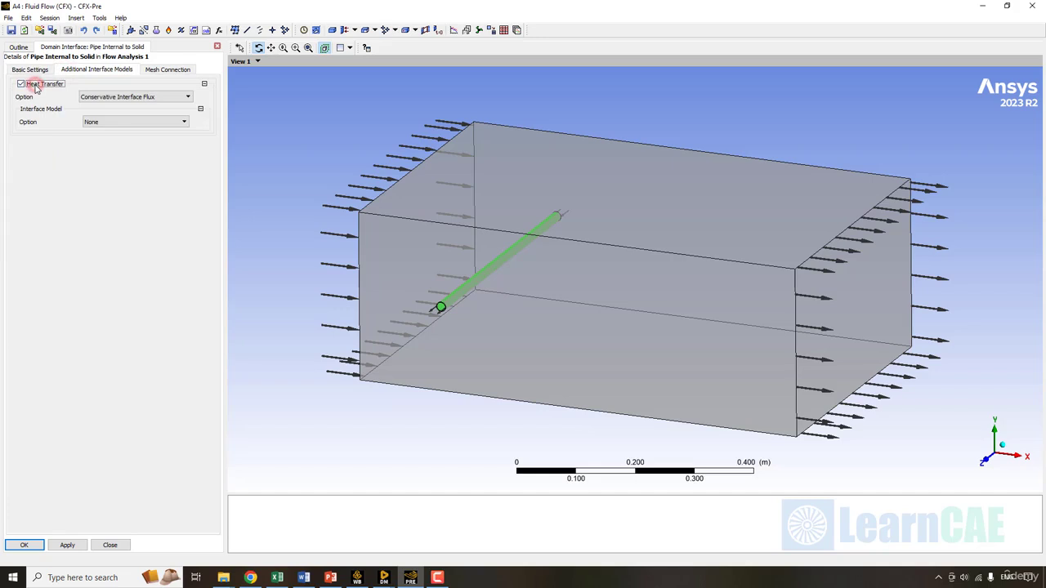
{"action": "left_click", "coordinate": [183, 97]}
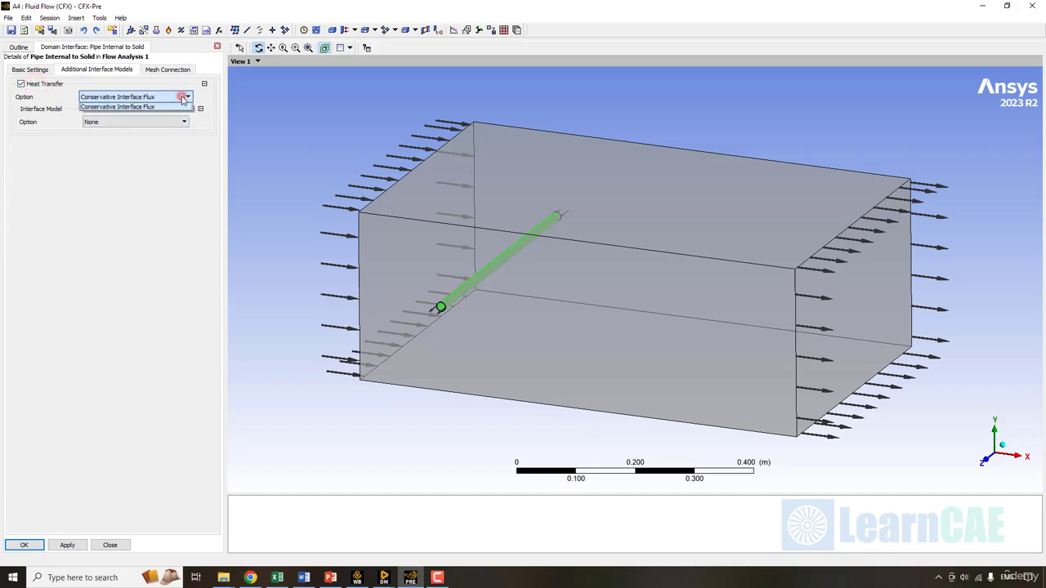
{"action": "left_click", "coordinate": [148, 219]}
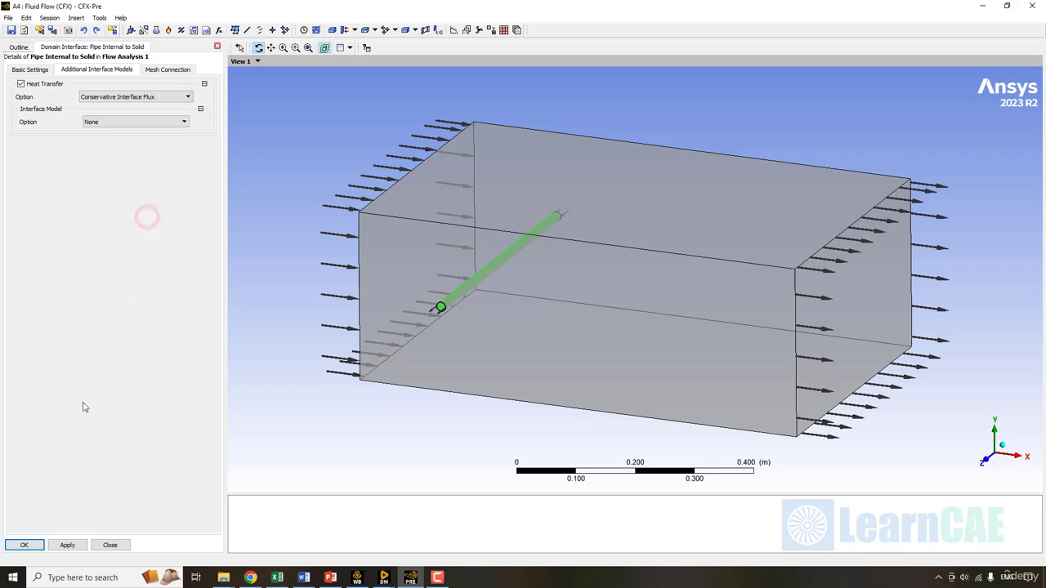
{"action": "left_click", "coordinate": [31, 545]}
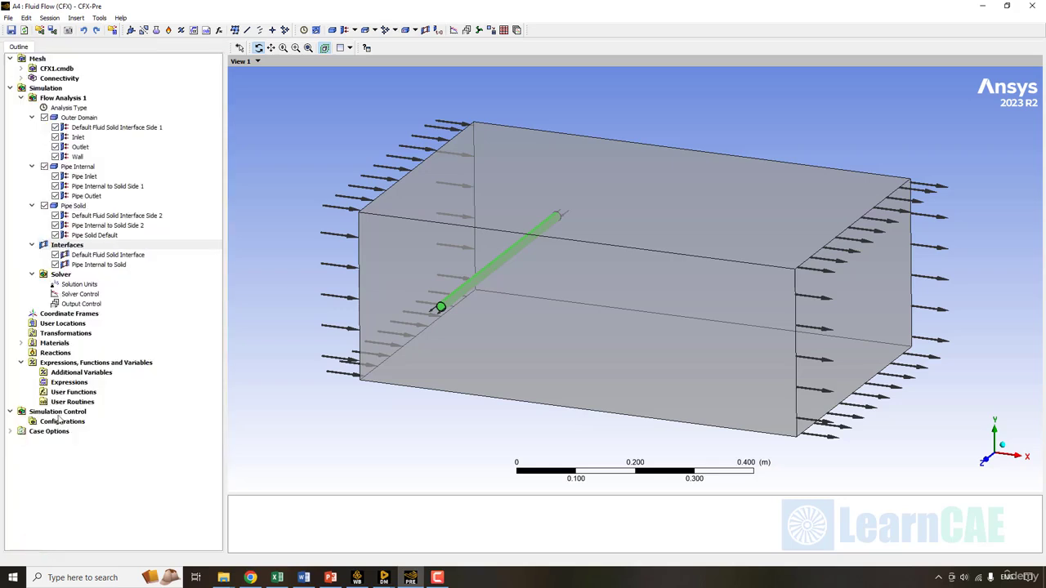
- Create a Fluid Solid domain interface 'Pipe Solid to Outer' between Pipe Solid and Outer Domain
{"action": "right_click", "coordinate": [85, 246]}
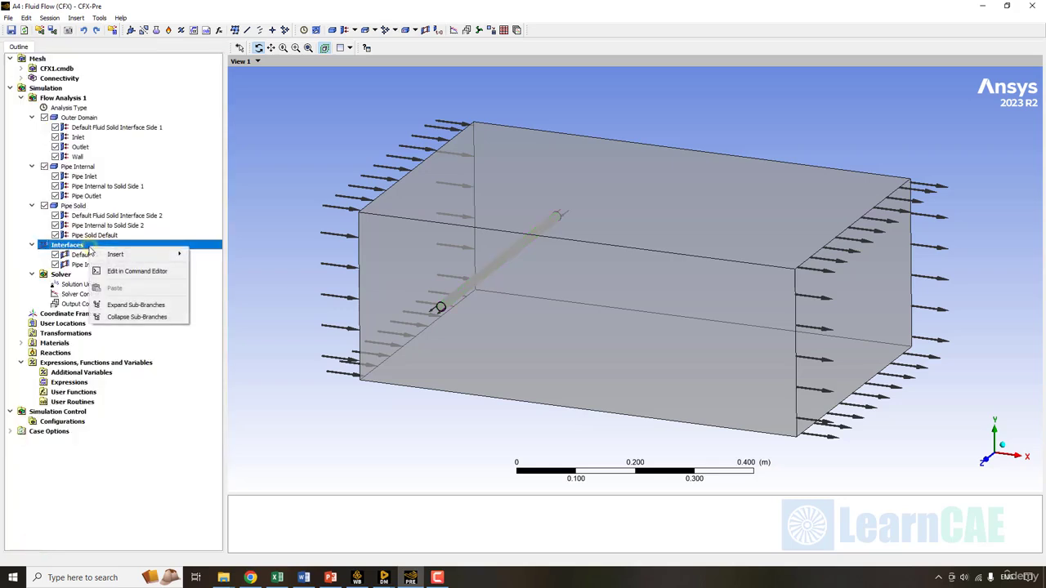
{"action": "mouse_move", "coordinate": [143, 256]}
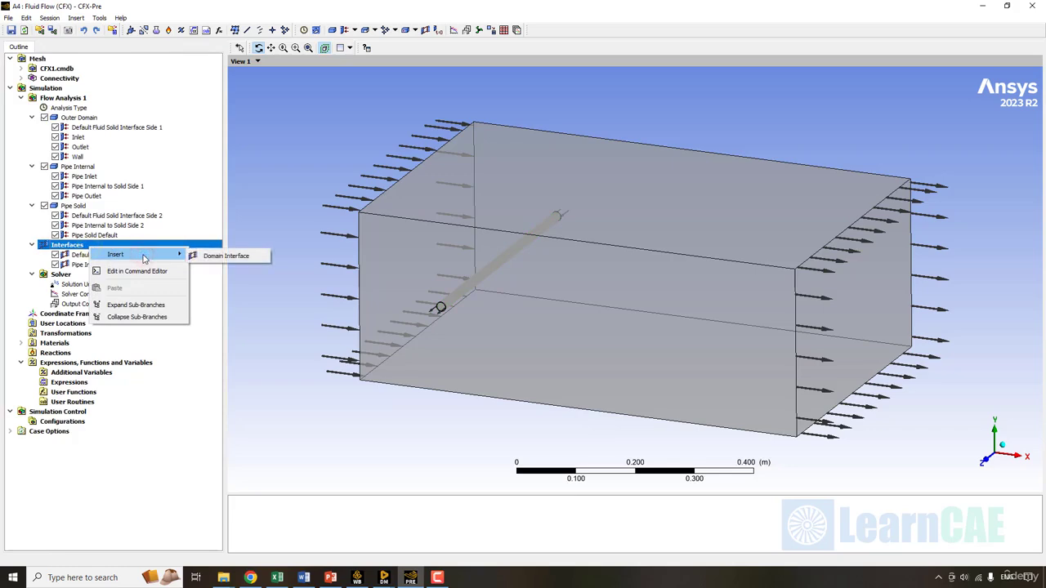
{"action": "left_click", "coordinate": [225, 256]}
{"action": "type", "text": "Pipe Solid"}
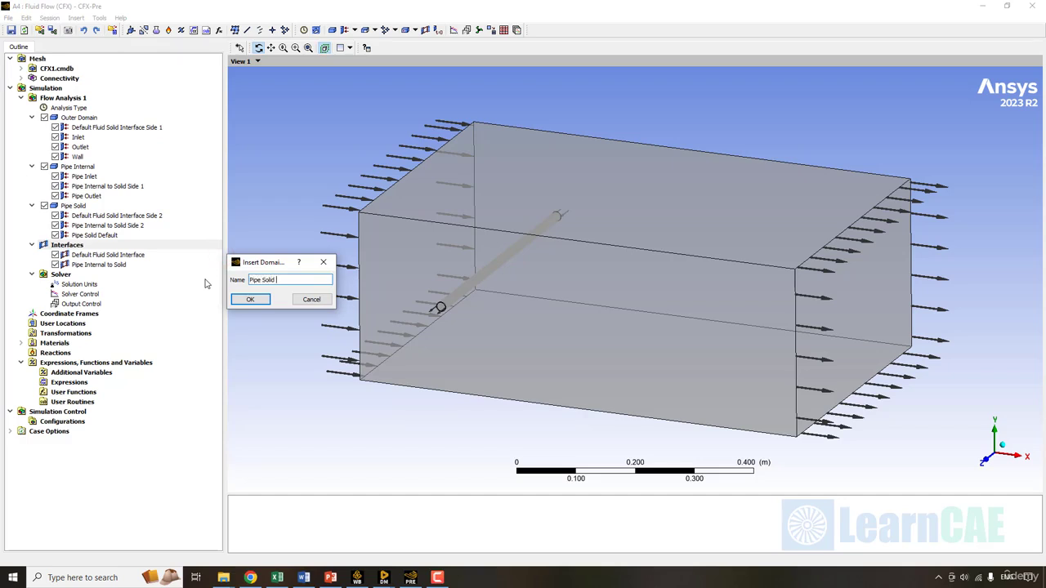
{"action": "type", "text": " to Outer"}
{"action": "key", "text": "Return"}
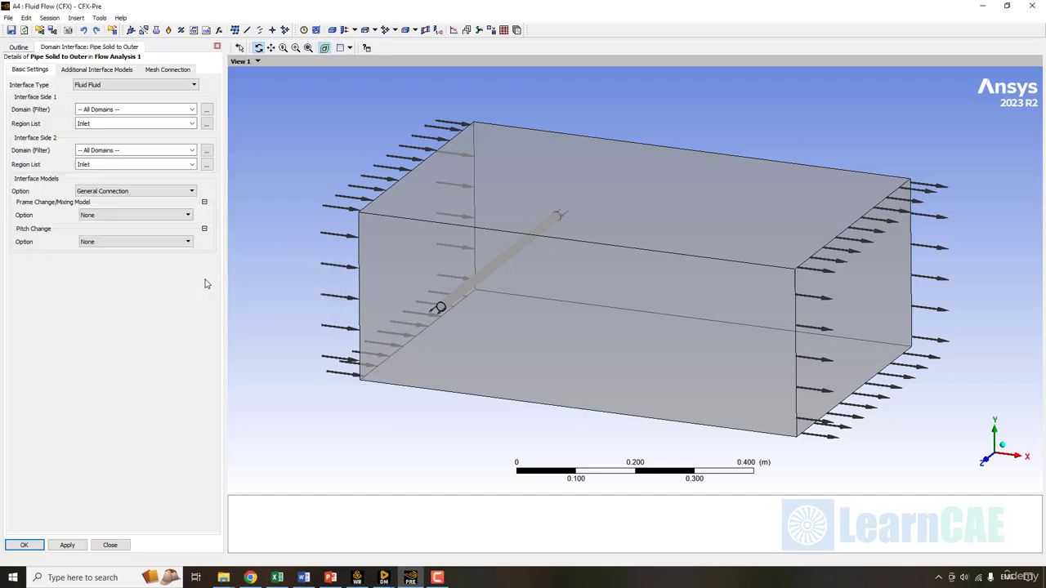
{"action": "left_click", "coordinate": [106, 87]}
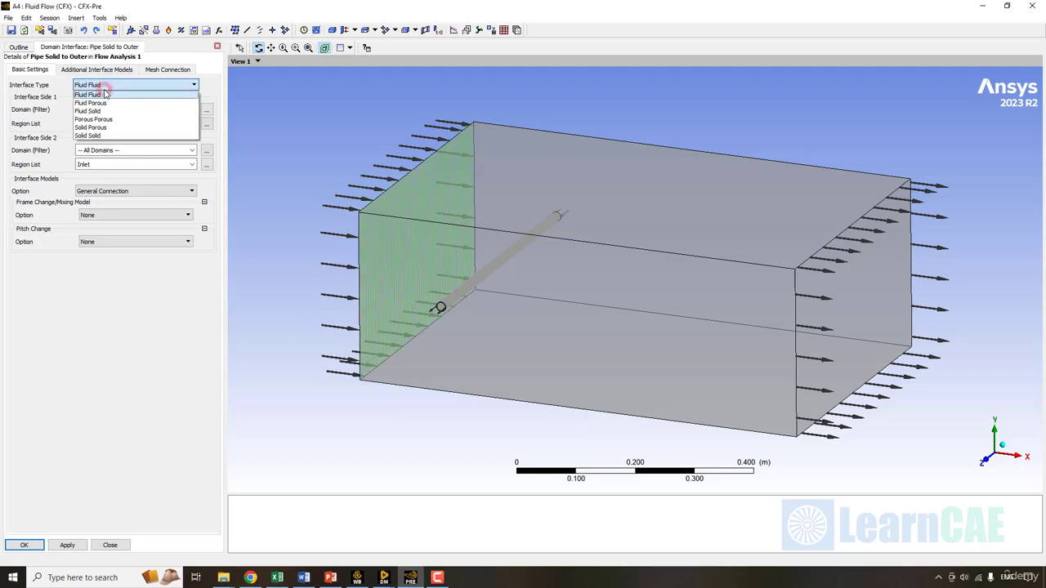
{"action": "left_click", "coordinate": [98, 110]}
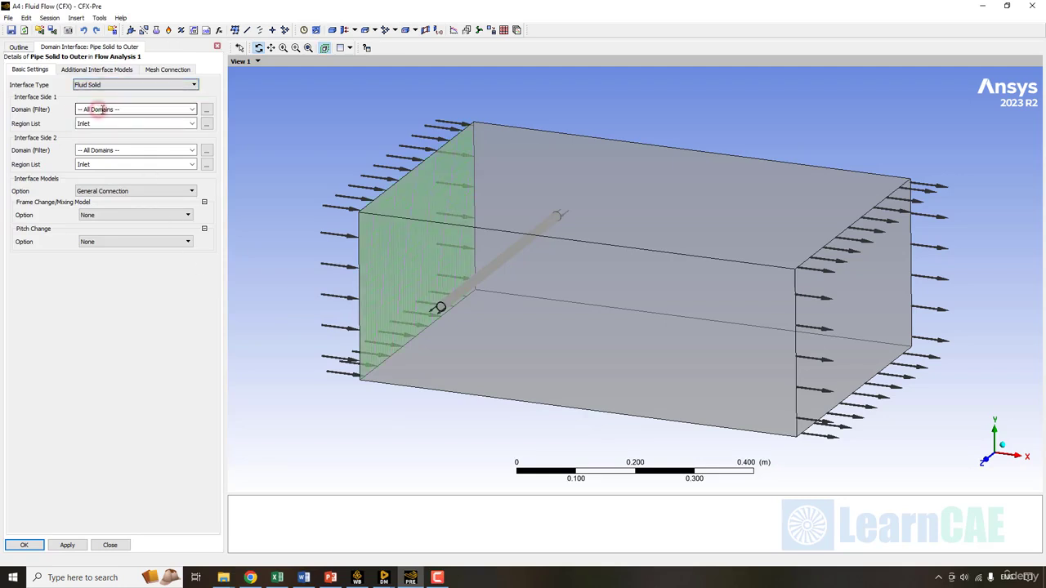
{"action": "left_click", "coordinate": [194, 109]}
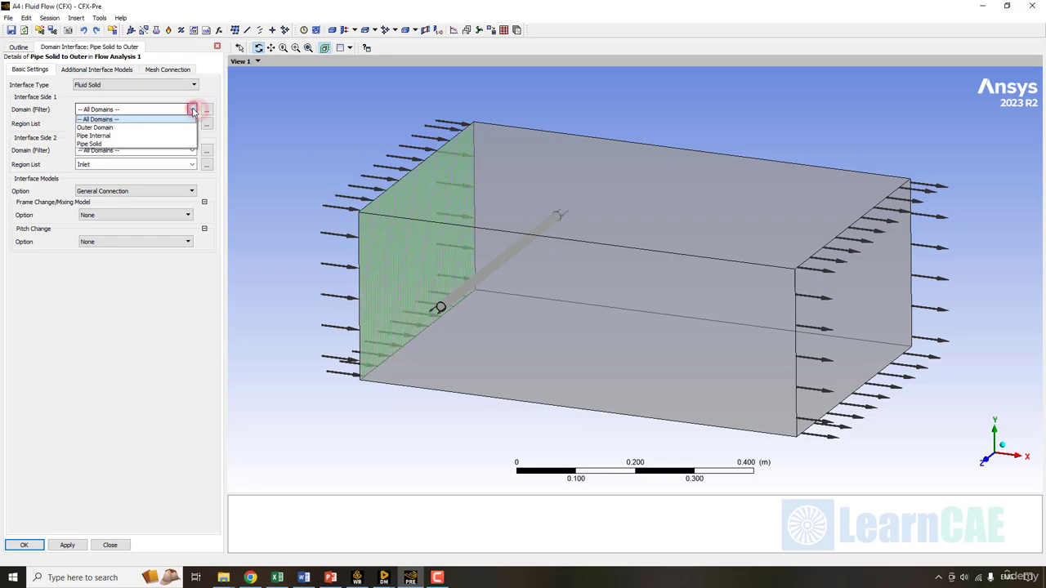
{"action": "left_click", "coordinate": [102, 143]}
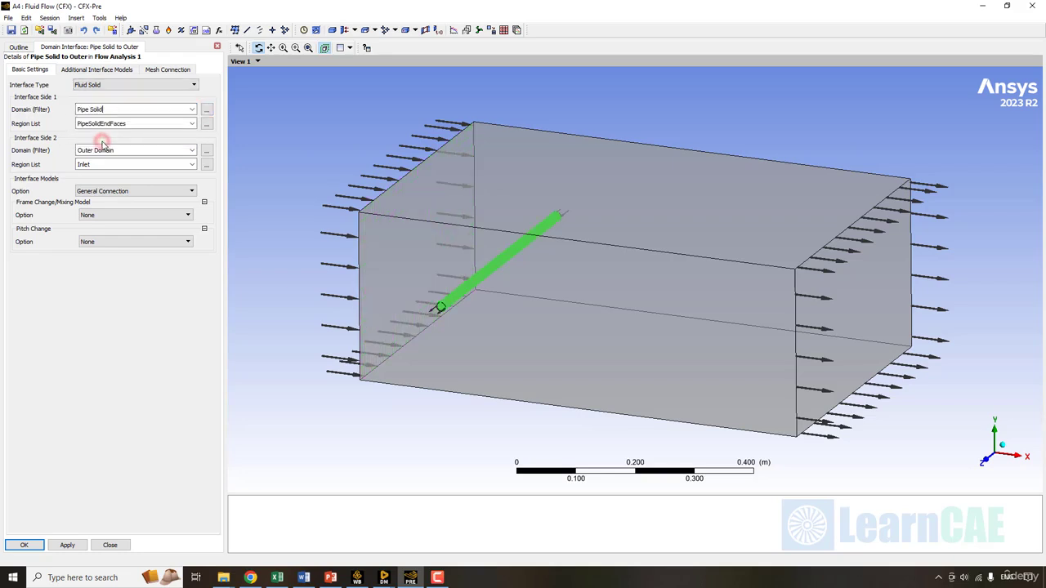
{"action": "left_click", "coordinate": [35, 151]}
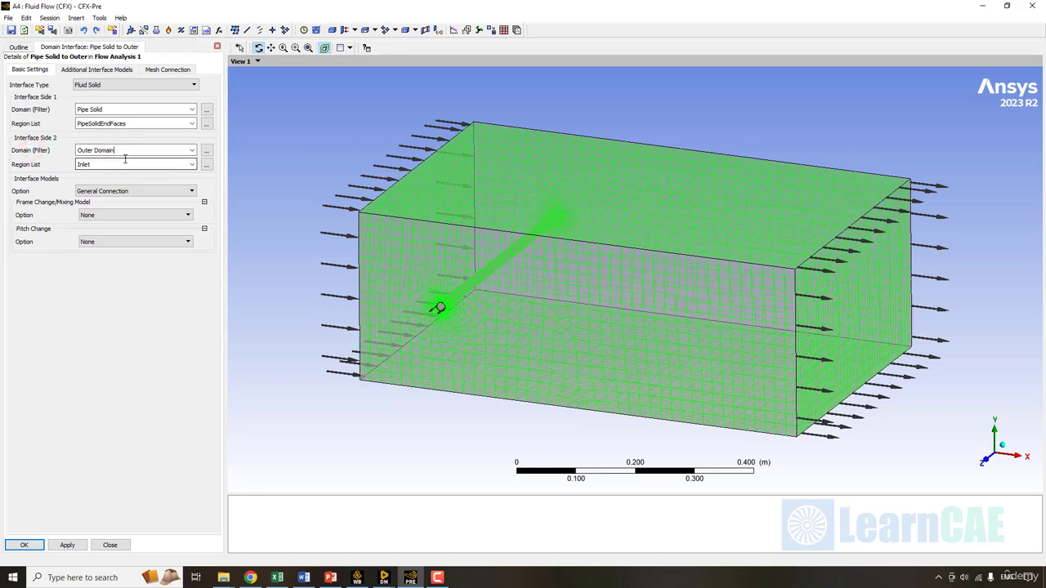
- Set the sides to PipeSolidOuter and OuterDomainInterface, enable heat transfer, and save the interface
{"action": "left_click", "coordinate": [47, 123]}
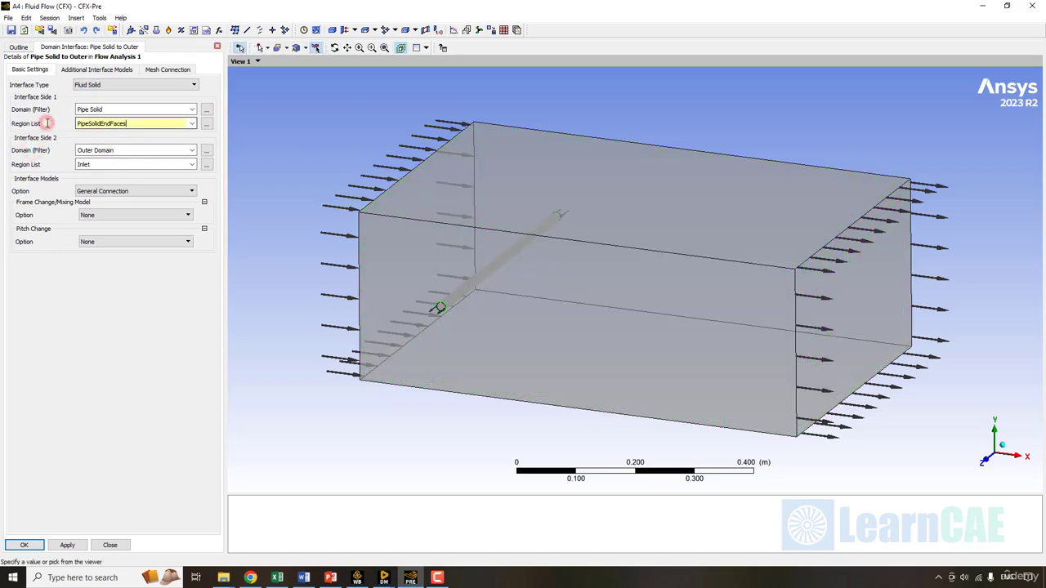
{"action": "left_click", "coordinate": [192, 123]}
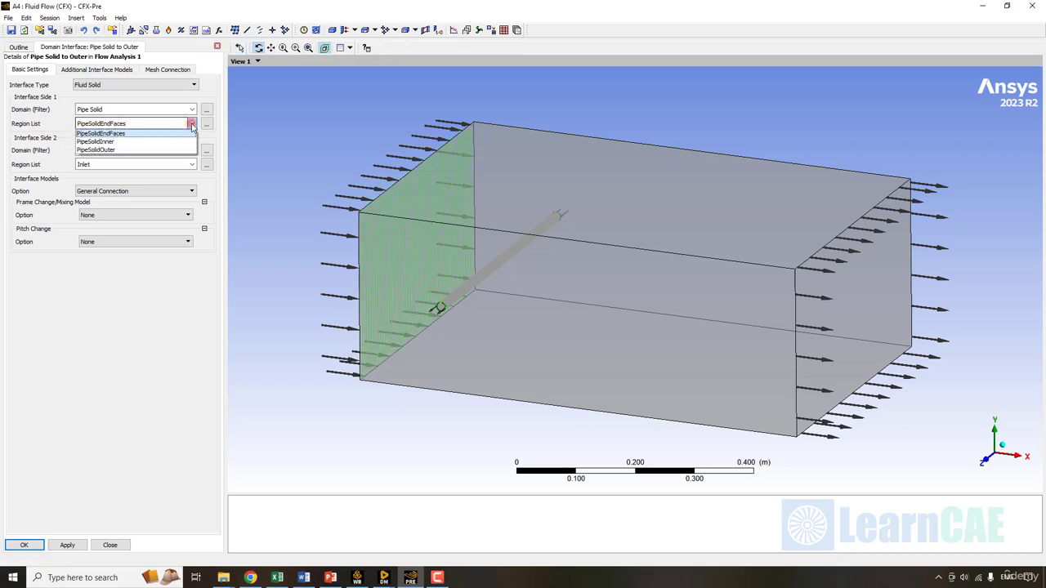
{"action": "left_click", "coordinate": [106, 149]}
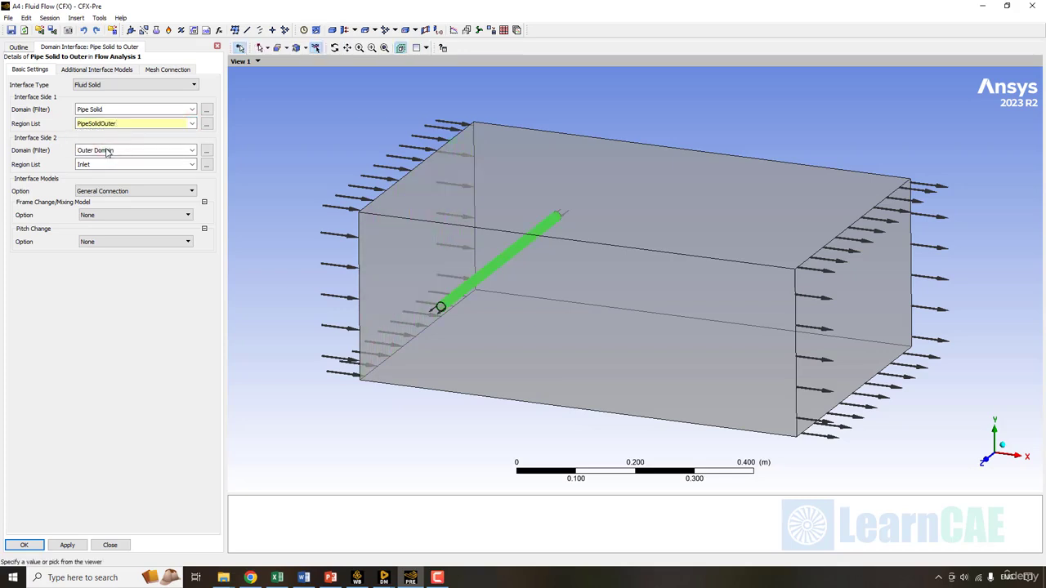
{"action": "left_click", "coordinate": [192, 165]}
{"action": "left_click", "coordinate": [193, 165]}
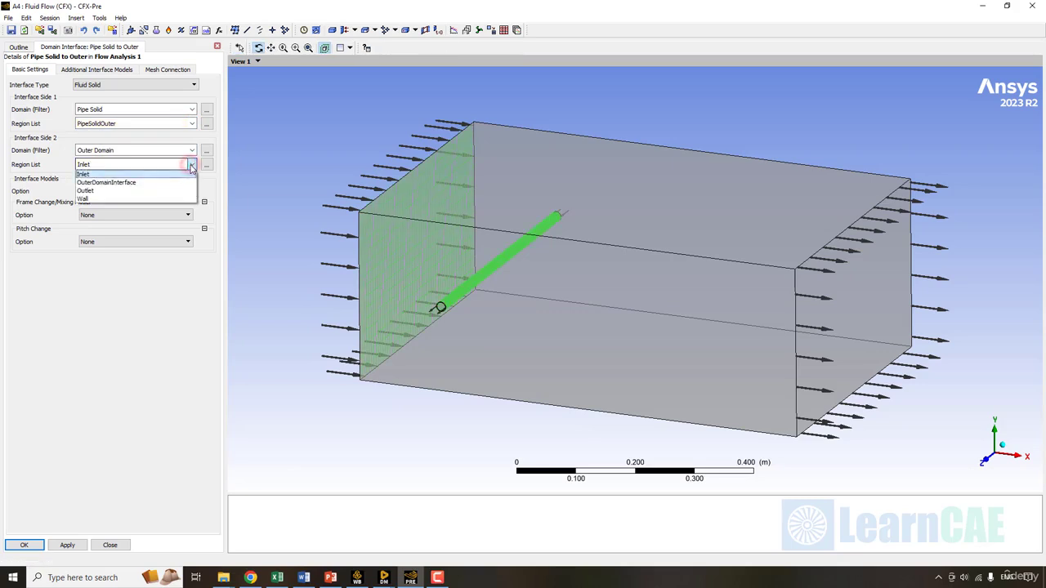
{"action": "left_click", "coordinate": [115, 183]}
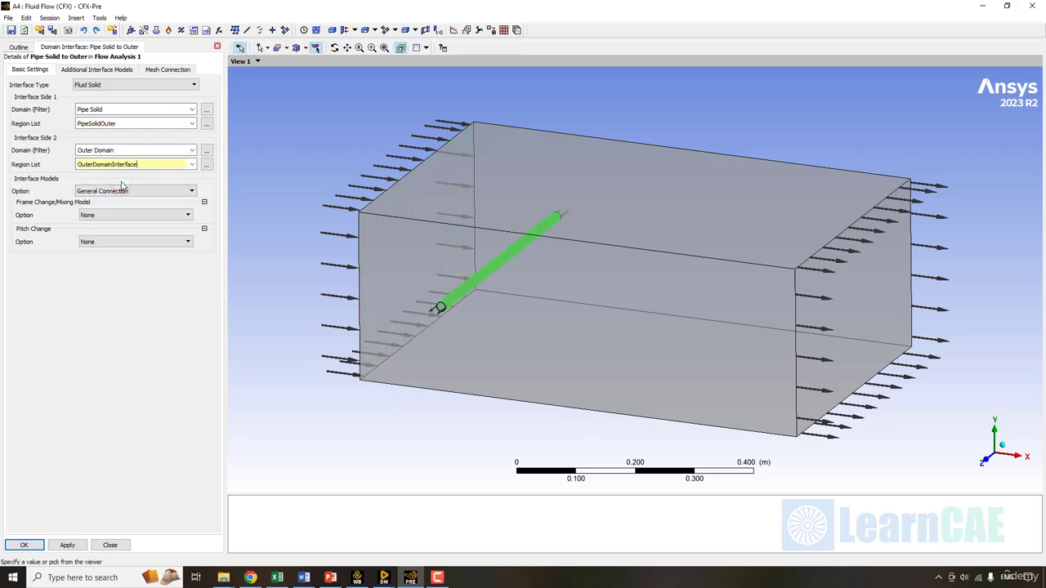
{"action": "left_click", "coordinate": [141, 334]}
{"action": "left_click", "coordinate": [70, 70]}
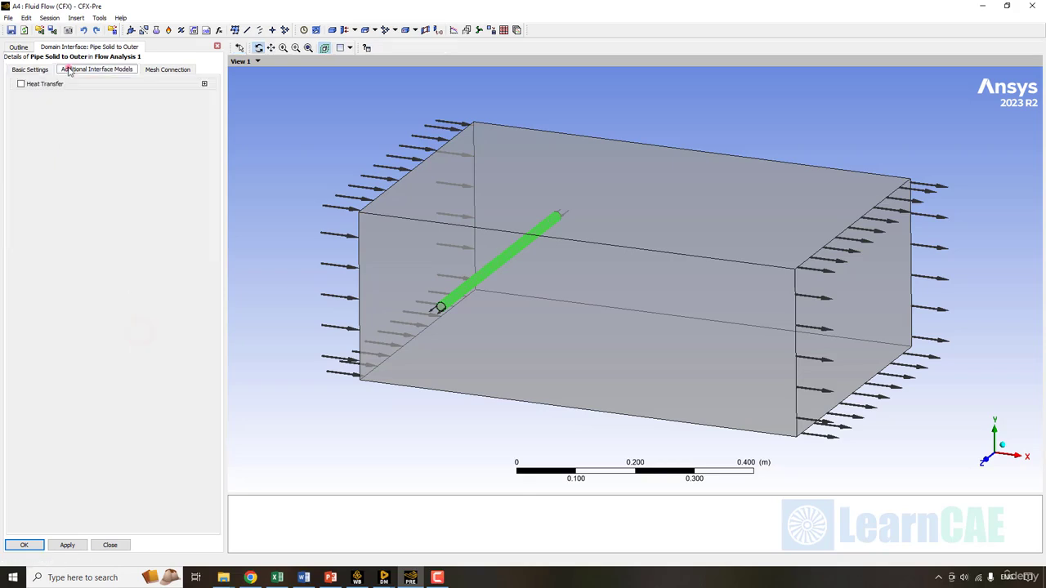
{"action": "left_click", "coordinate": [45, 84]}
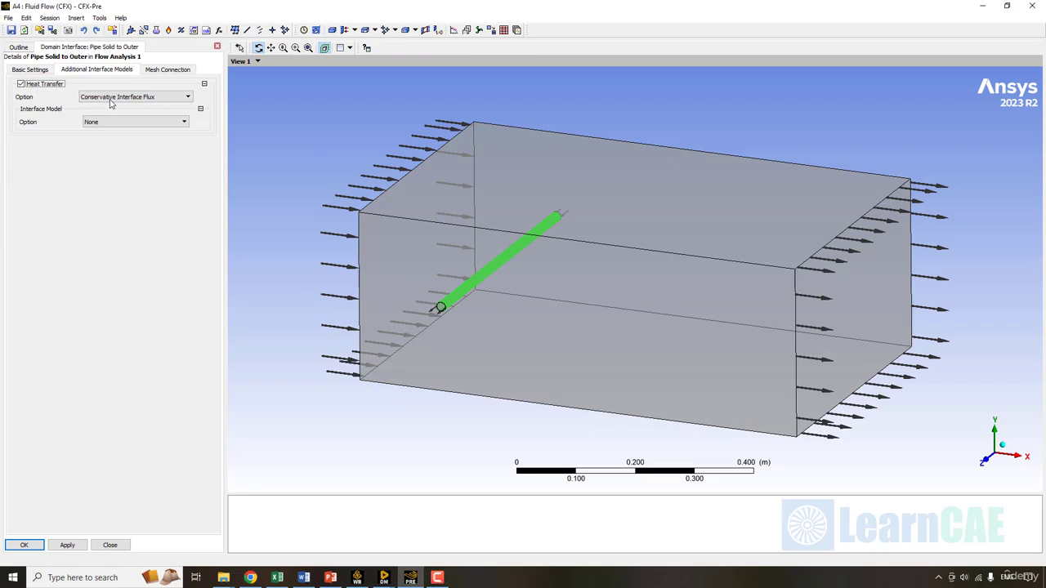
{"action": "left_click", "coordinate": [27, 545]}
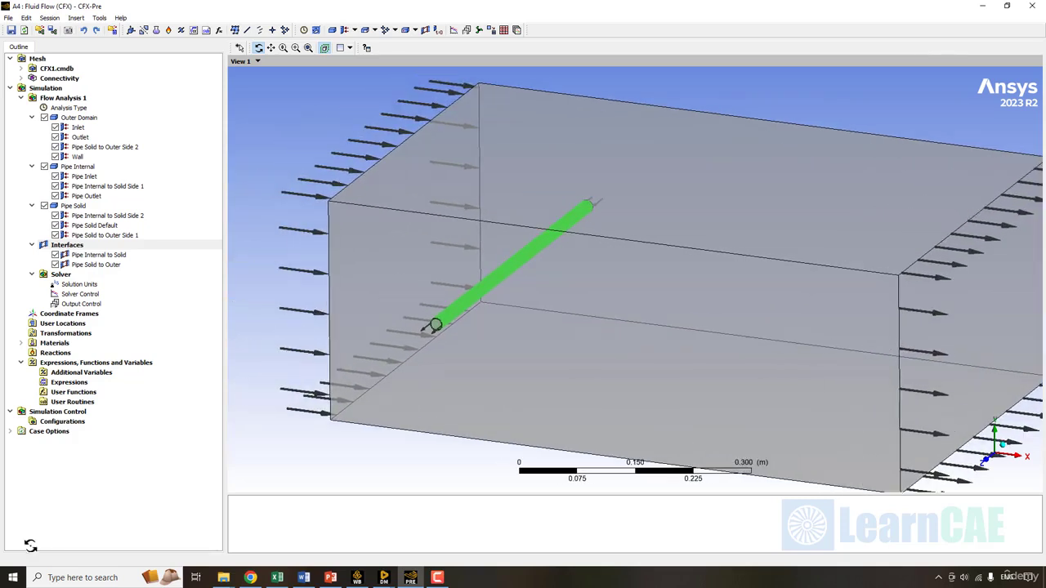
{"action": "left_click", "coordinate": [114, 227]}
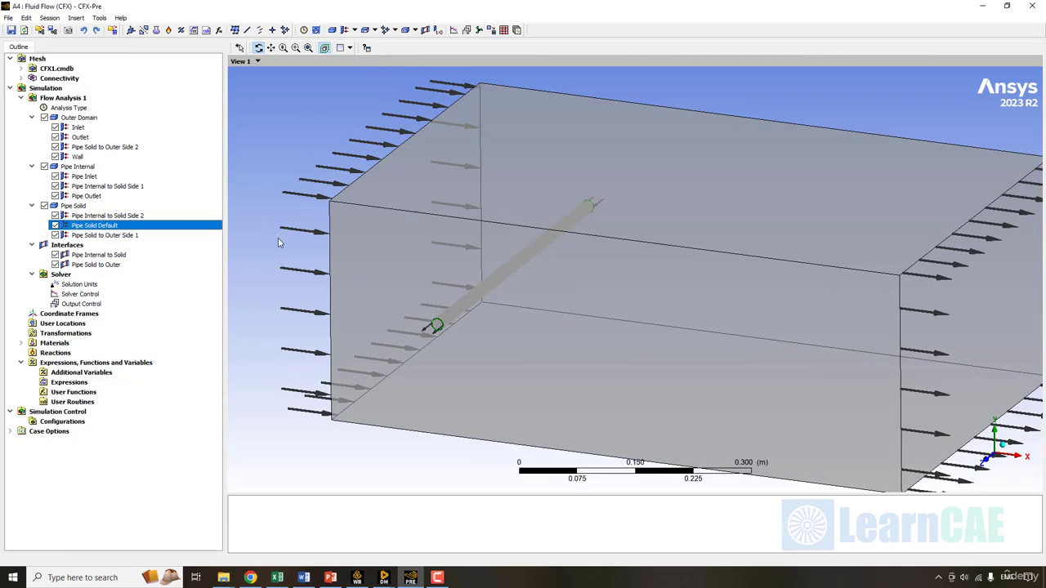
{"action": "double_click", "coordinate": [151, 226]}
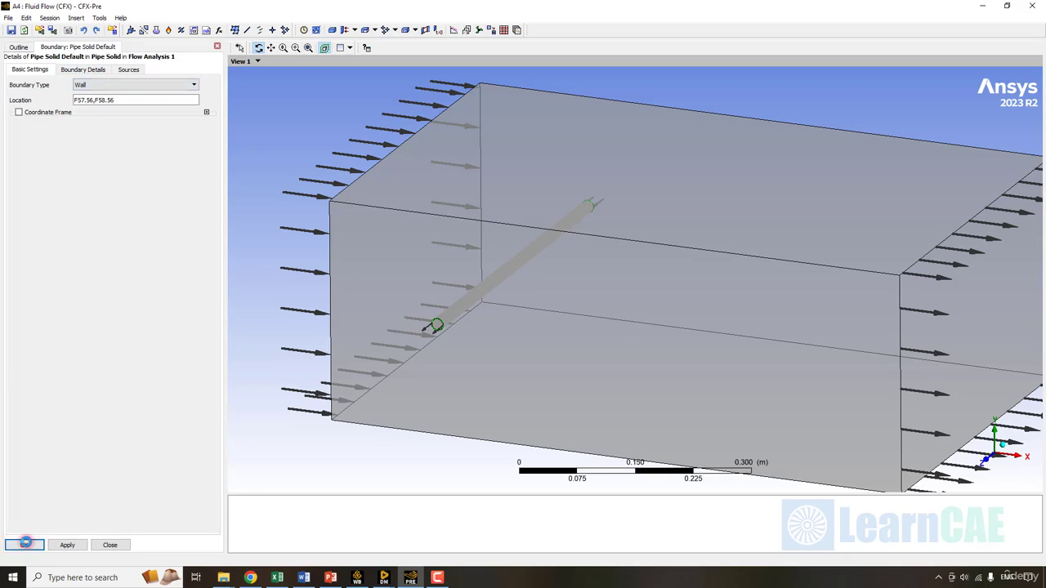
{"action": "left_click", "coordinate": [25, 545]}
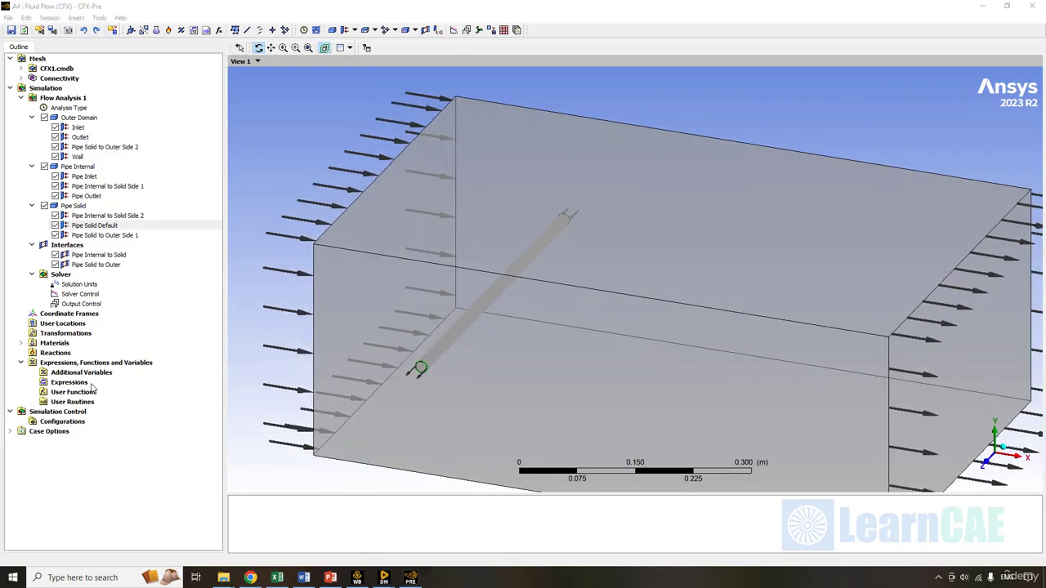
- Create an expression named Exit Temperature, starting its definition with massFlowAve
{"action": "right_click", "coordinate": [92, 383]}
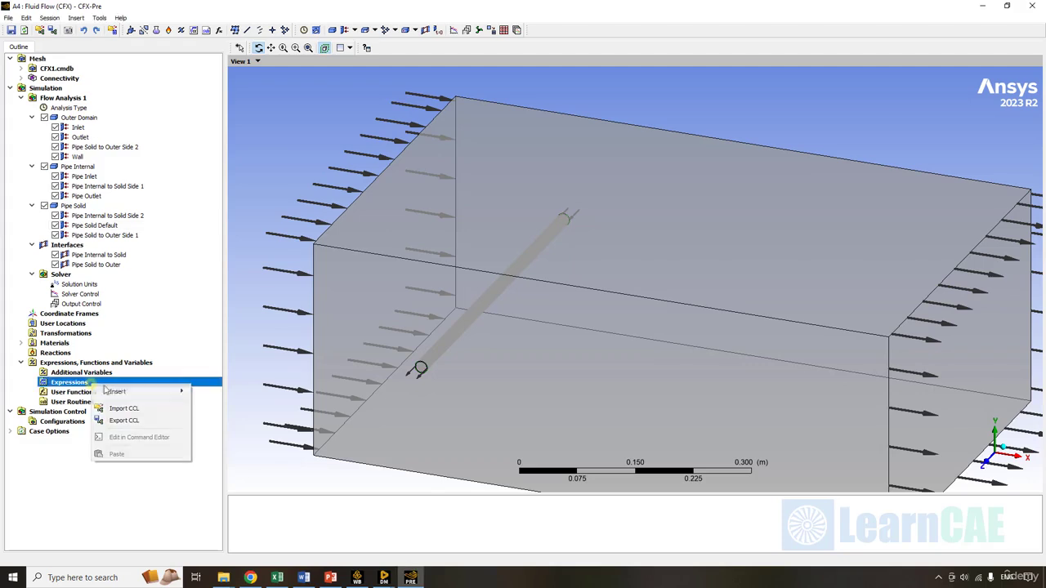
{"action": "left_click", "coordinate": [159, 392]}
{"action": "left_click", "coordinate": [243, 393]}
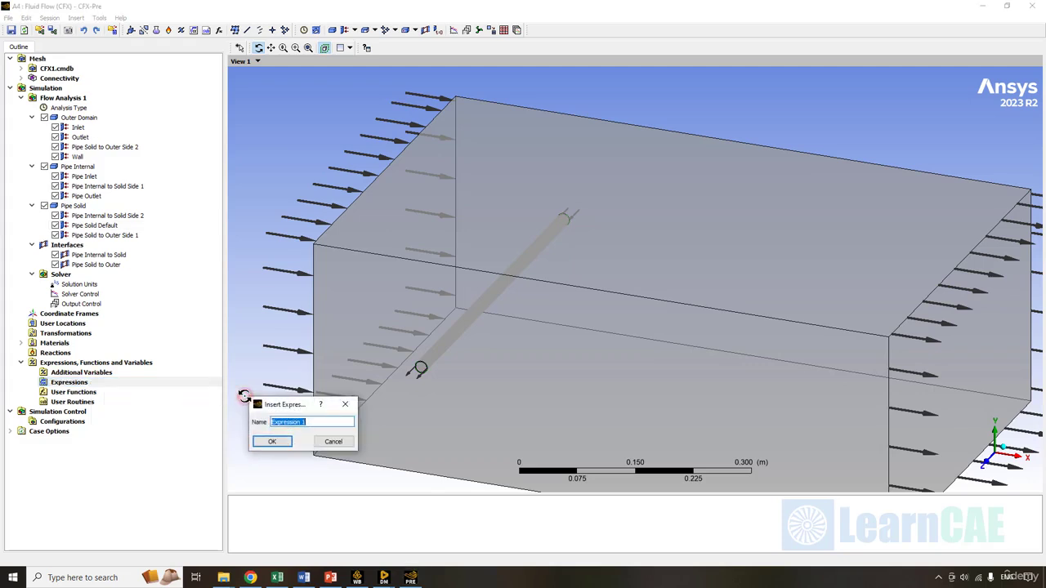
{"action": "type", "text": "Exit Temperature"}
{"action": "key", "text": "Return"}
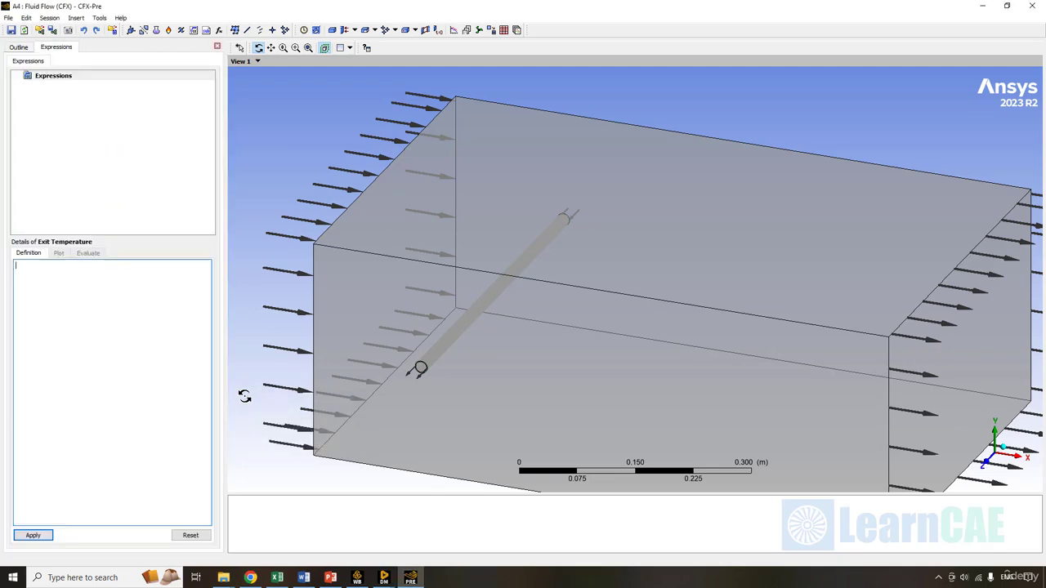
{"action": "right_click", "coordinate": [54, 283]}
{"action": "left_click", "coordinate": [112, 292]}
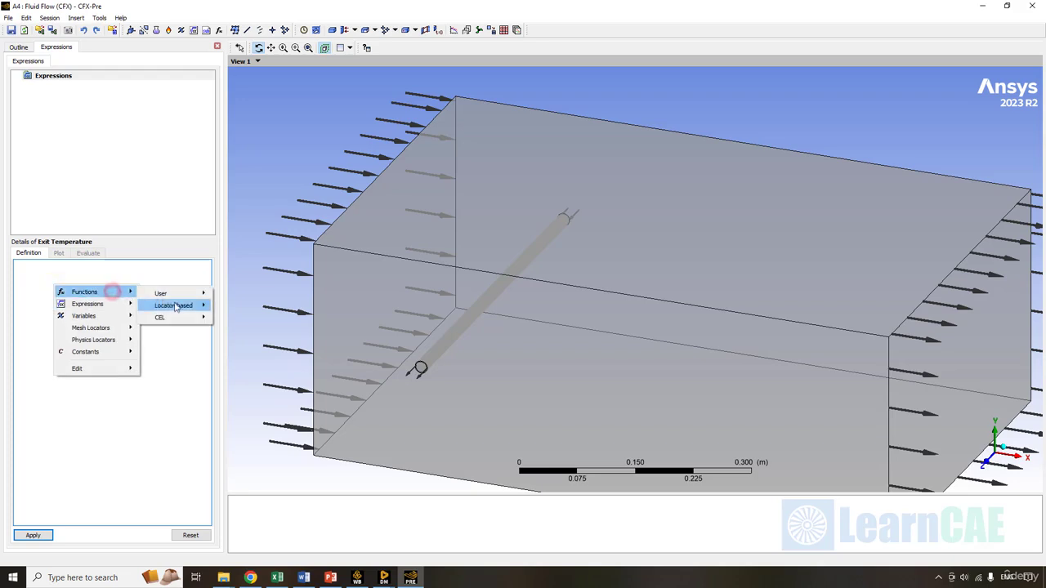
{"action": "mouse_move", "coordinate": [174, 306]}
{"action": "left_click", "coordinate": [262, 422]}
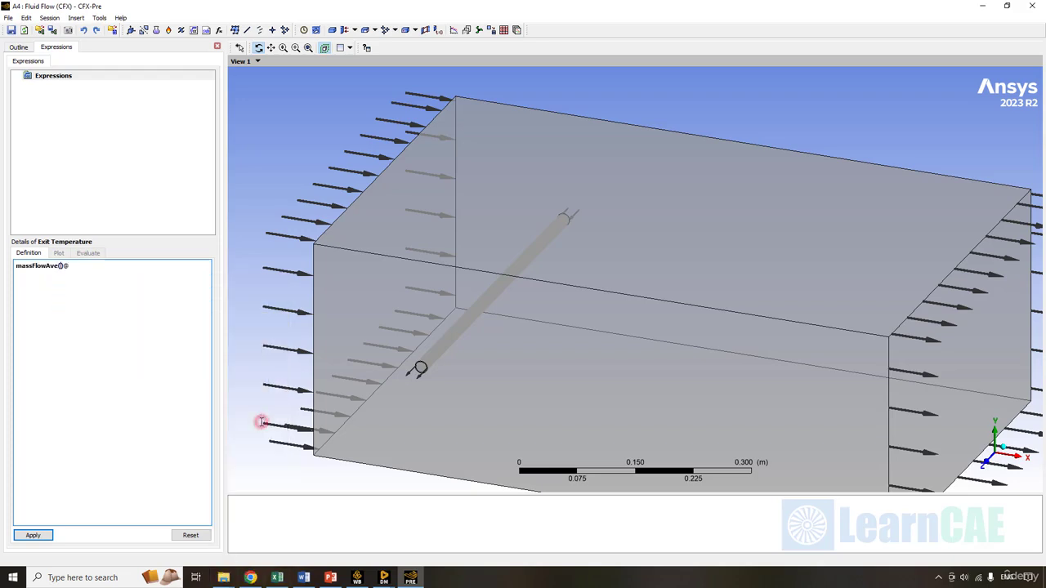
{"action": "right_click", "coordinate": [57, 299]}
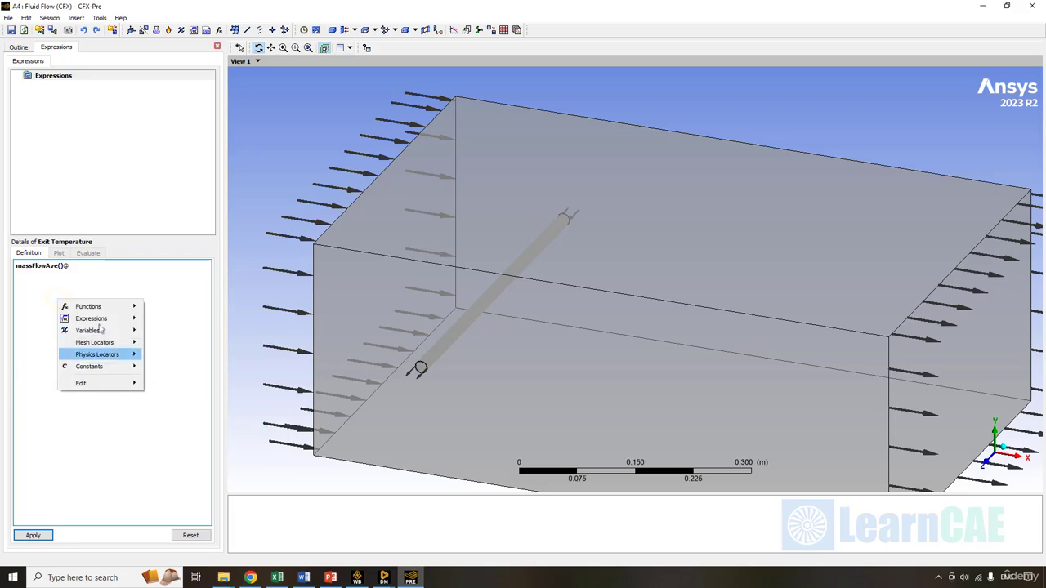
{"action": "mouse_move", "coordinate": [106, 330]}
{"action": "mouse_move", "coordinate": [286, 475]}
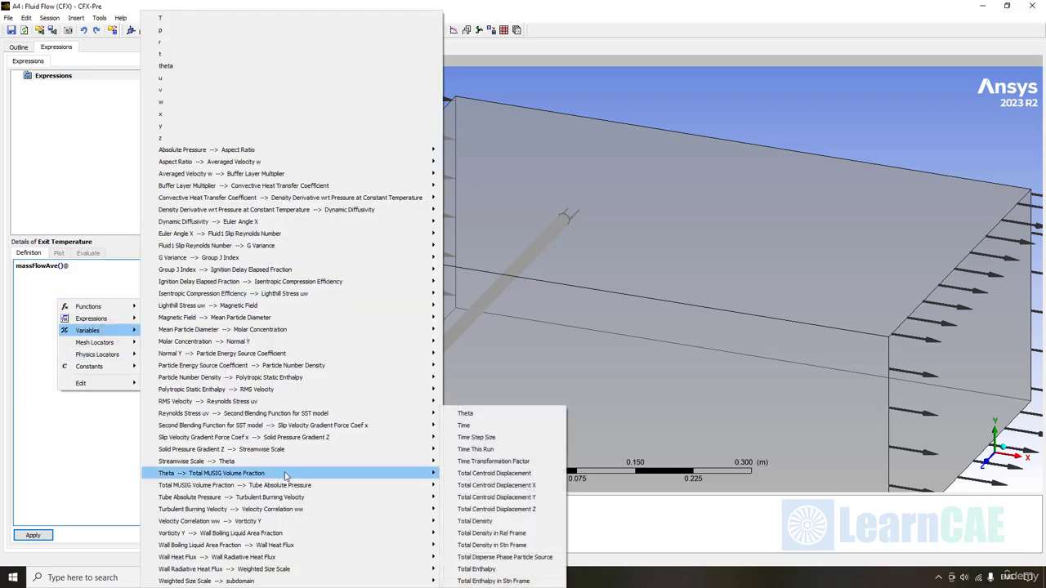
{"action": "mouse_move", "coordinate": [311, 462]}
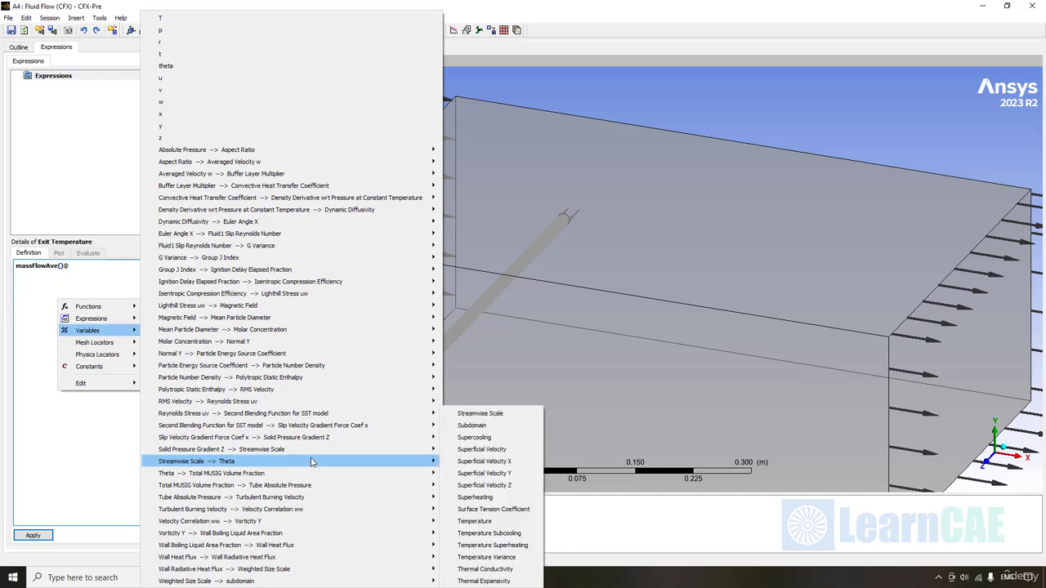
{"action": "left_click", "coordinate": [501, 522]}
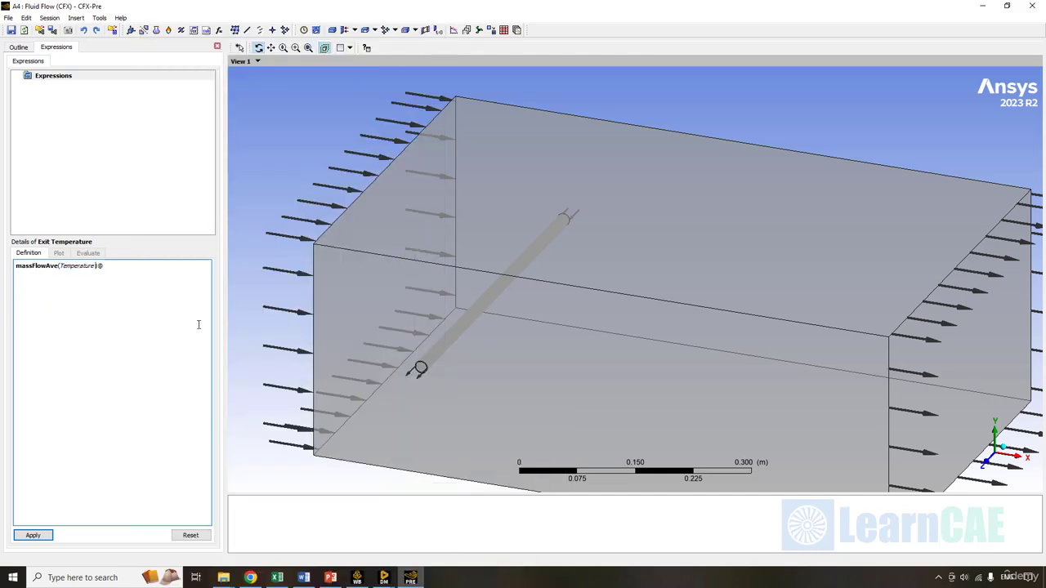
{"action": "right_click", "coordinate": [112, 267]}
{"action": "left_click", "coordinate": [177, 323]}
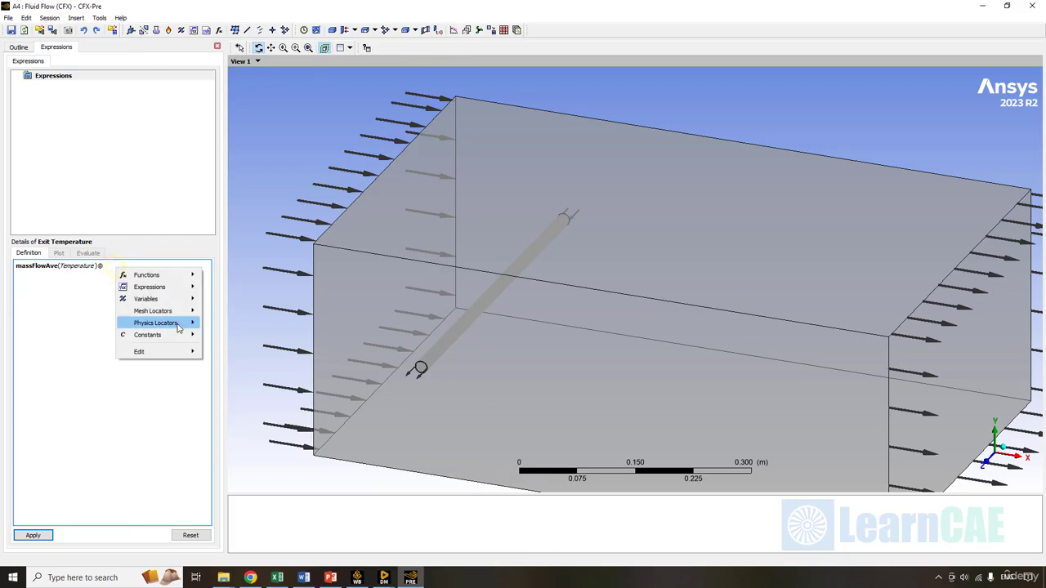
{"action": "mouse_move", "coordinate": [219, 326]}
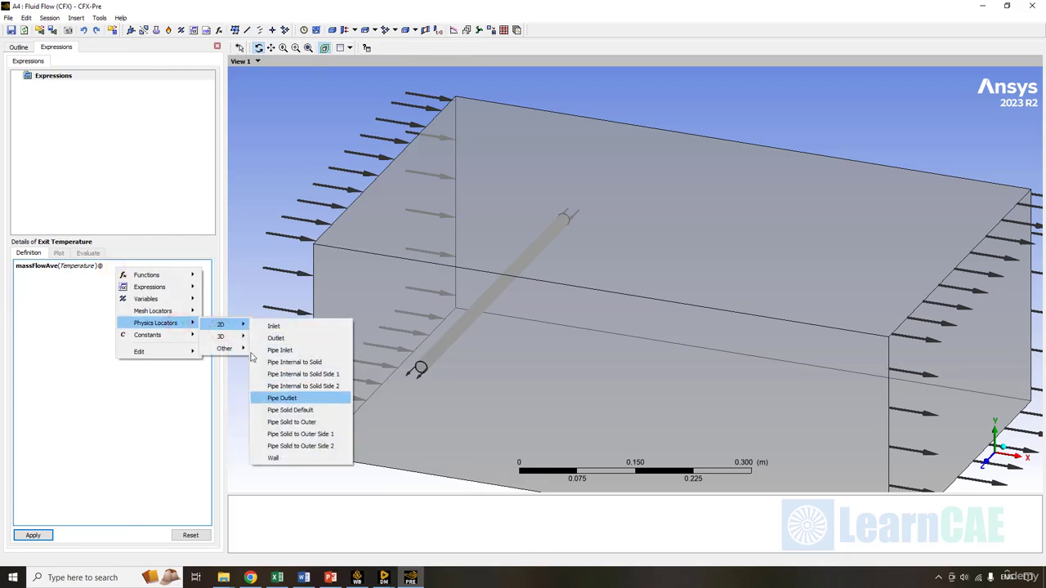
{"action": "left_click", "coordinate": [313, 400]}
{"action": "left_click", "coordinate": [41, 535]}
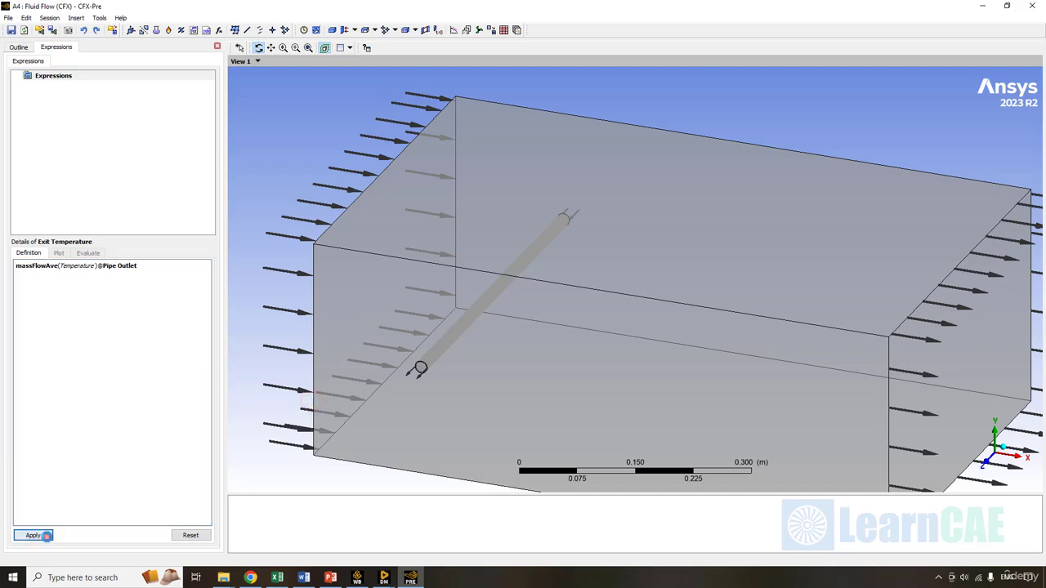
{"action": "left_click", "coordinate": [19, 47]}
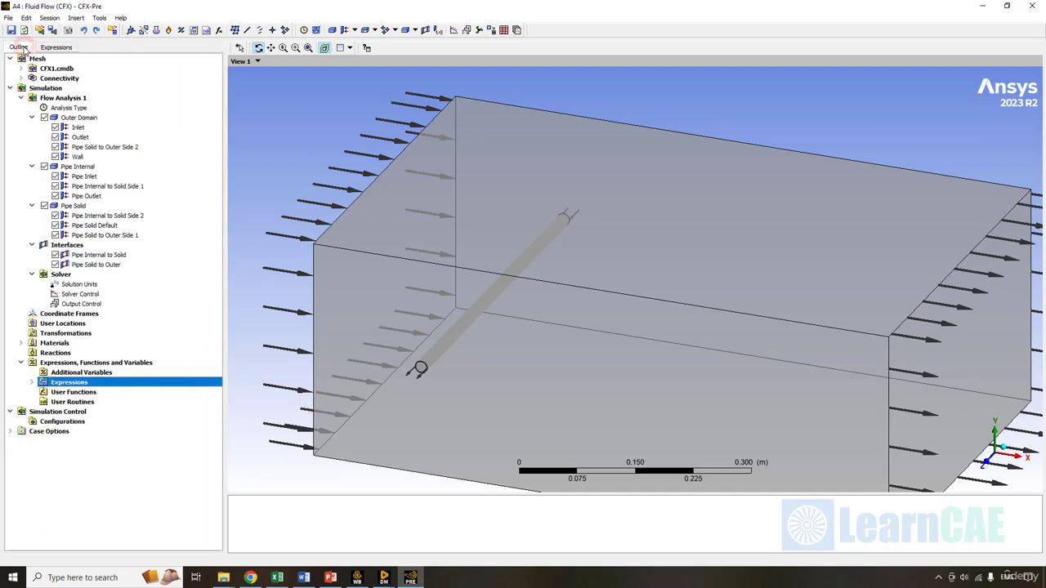
{"action": "double_click", "coordinate": [84, 304]}
- Enable monitor objects and add a monitor named Pipe Outlet Temperature
{"action": "left_click", "coordinate": [85, 68]}
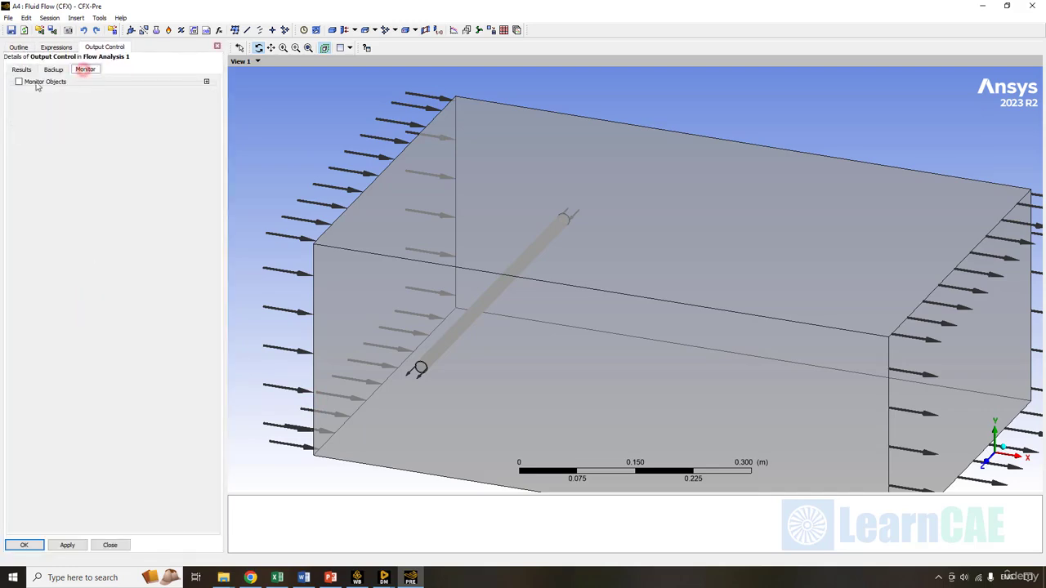
{"action": "left_click", "coordinate": [33, 83]}
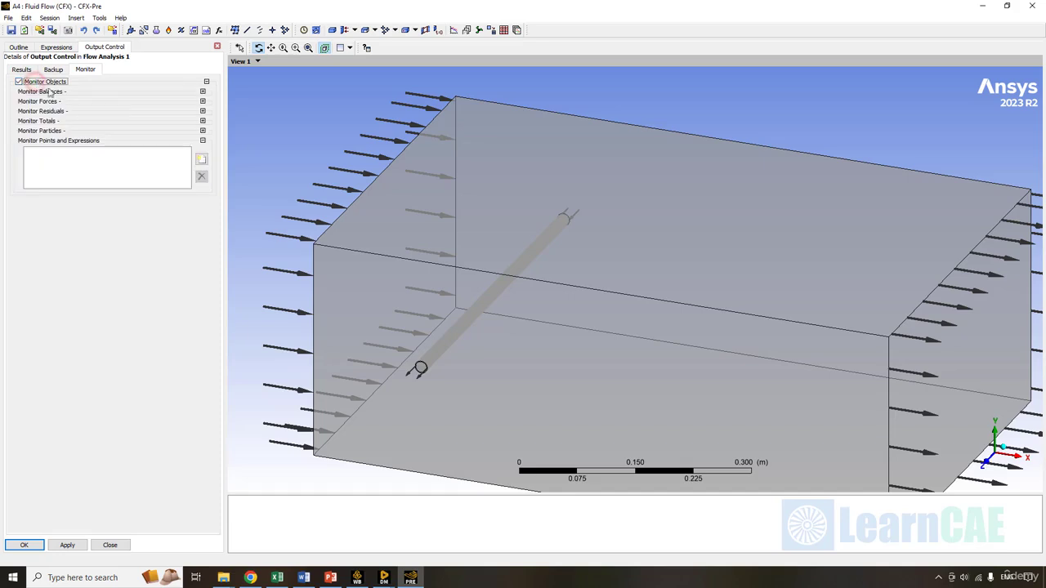
{"action": "left_click", "coordinate": [201, 160]}
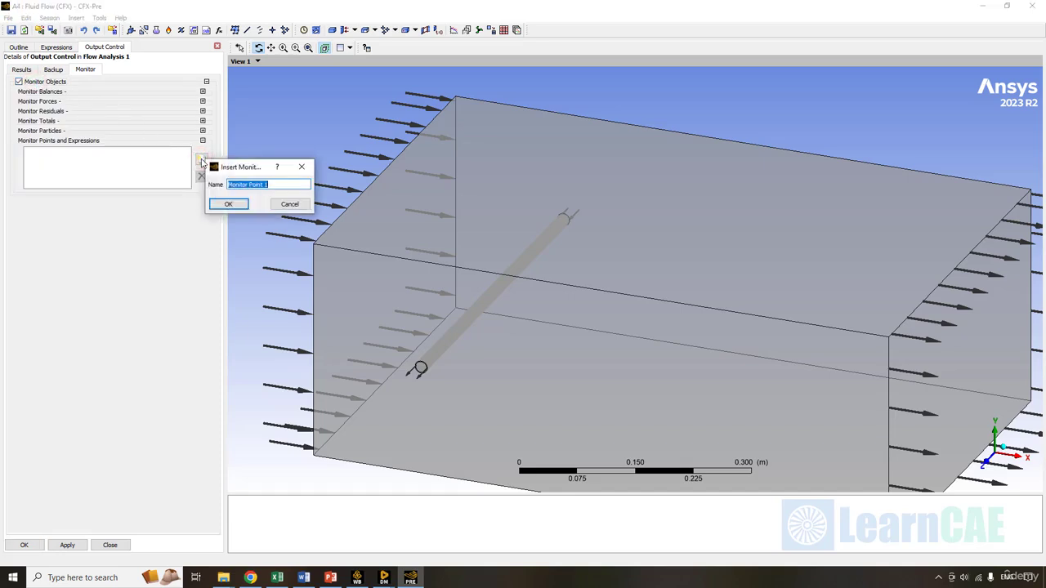
{"action": "type", "text": "Pipe Outlet Temperature"}
{"action": "key", "text": "Return"}
- Define the monitor by Expression using Exit Temperature and confirm the settings
{"action": "left_click", "coordinate": [137, 208]}
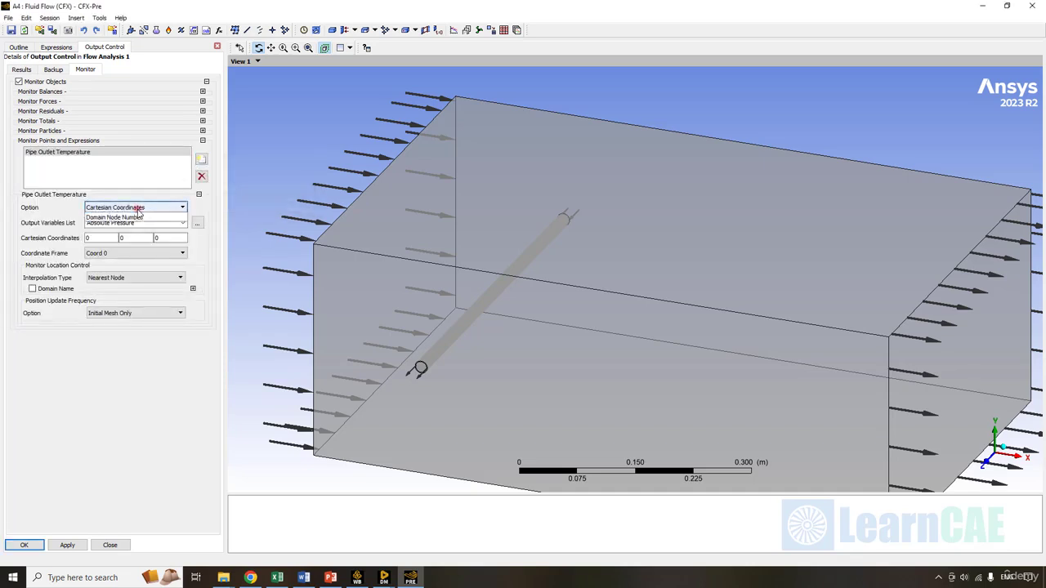
{"action": "left_click", "coordinate": [134, 232]}
{"action": "right_click", "coordinate": [127, 225]}
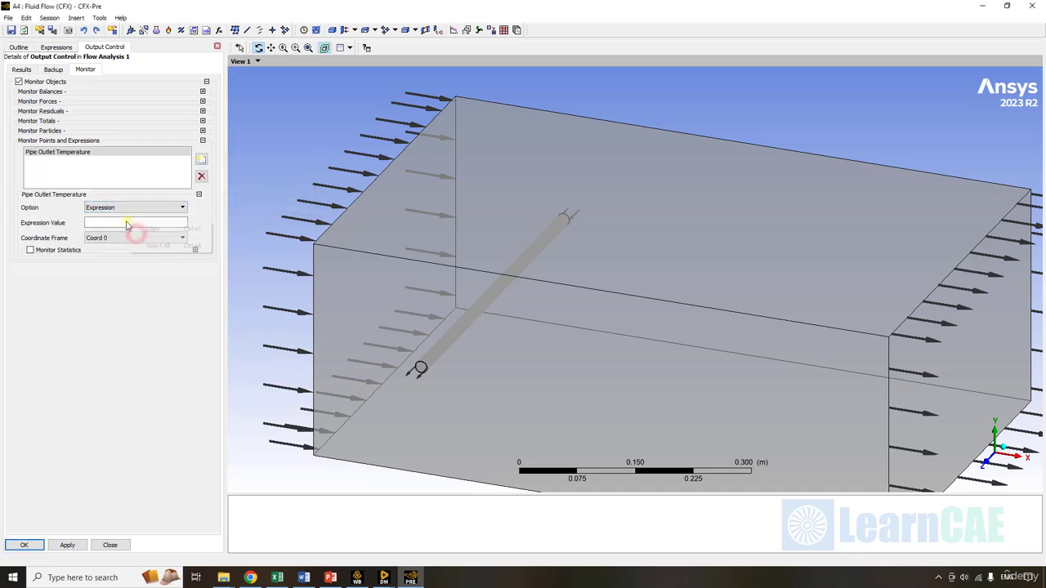
{"action": "left_click", "coordinate": [123, 222]}
{"action": "right_click", "coordinate": [125, 223]}
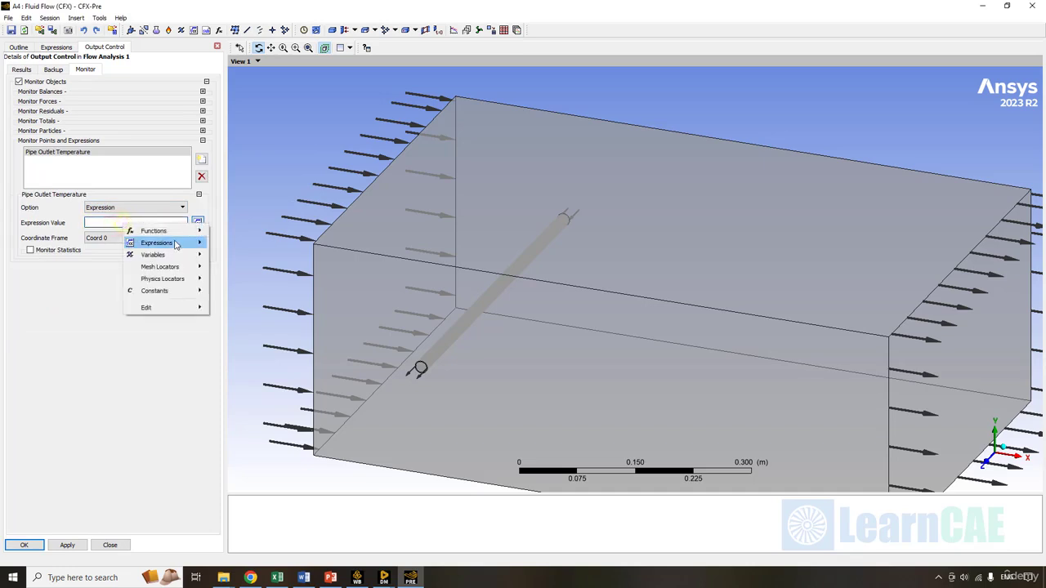
{"action": "mouse_move", "coordinate": [175, 244]}
{"action": "left_click", "coordinate": [267, 243]}
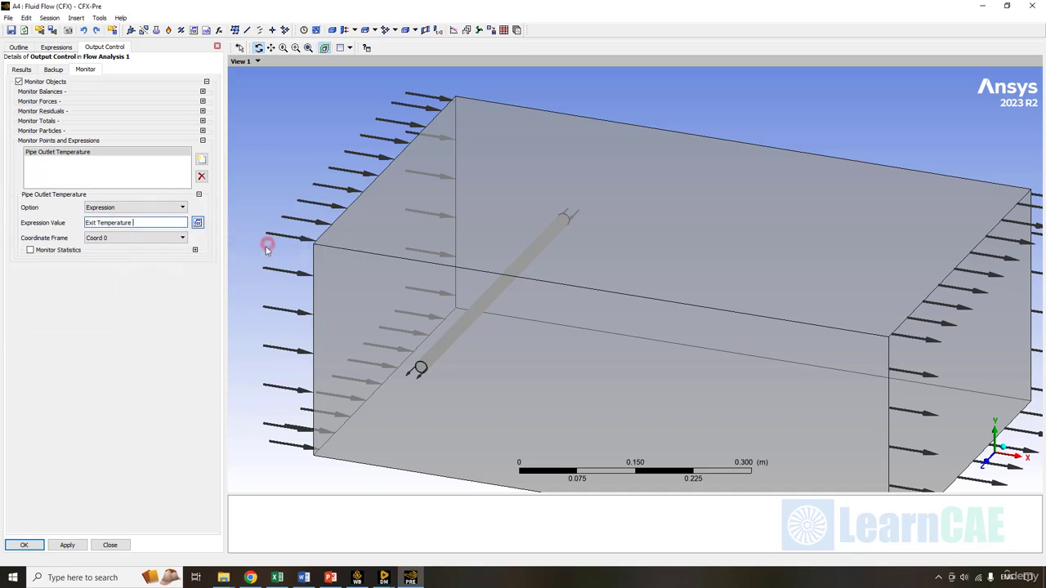
{"action": "left_click", "coordinate": [25, 545]}
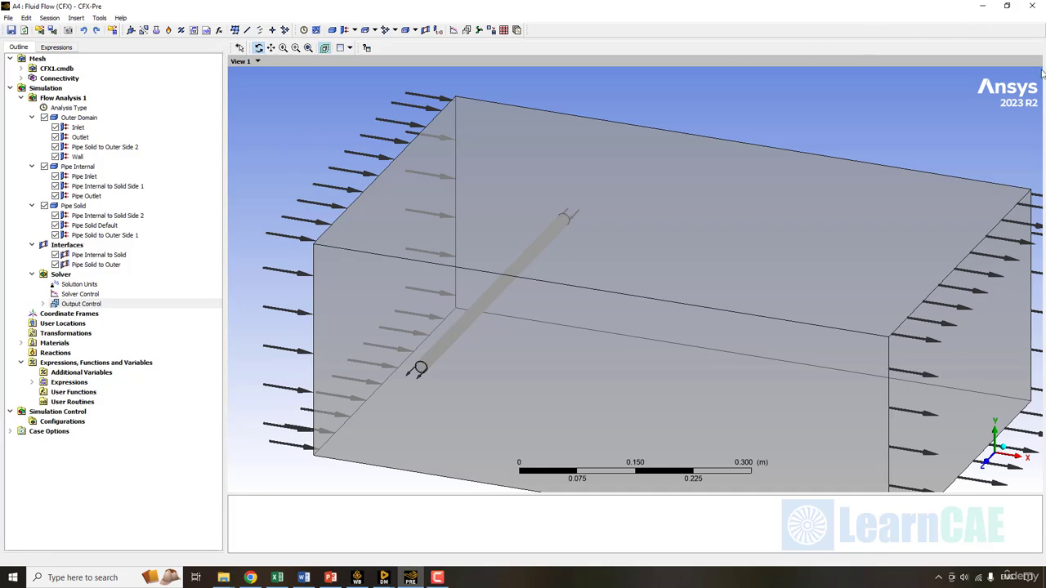
- Launch CFX-Solver Manager from the Solution cell, review run settings, and start the 4-partition run
{"action": "left_click", "coordinate": [983, 8]}
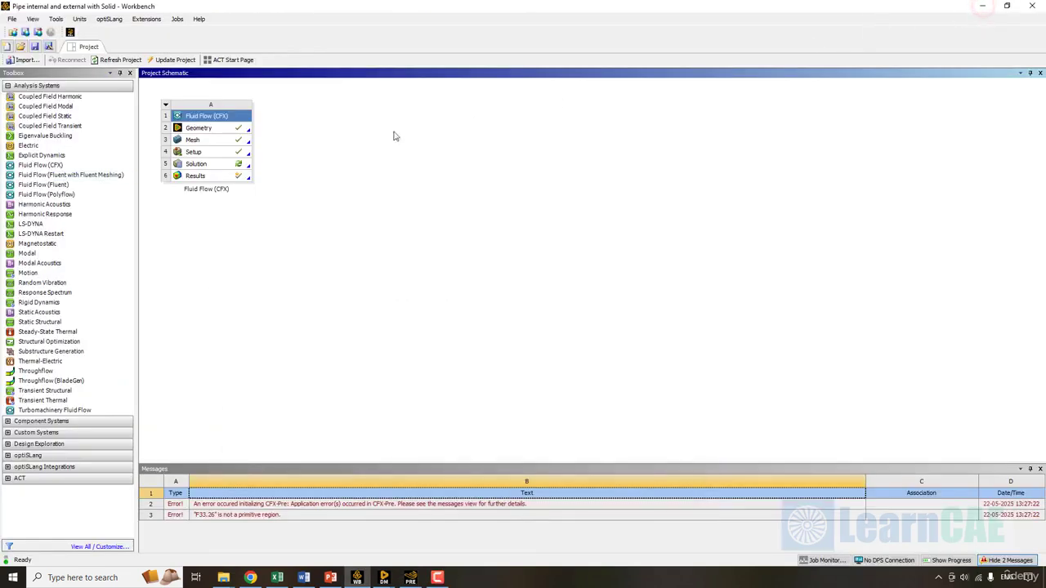
{"action": "right_click", "coordinate": [227, 170]}
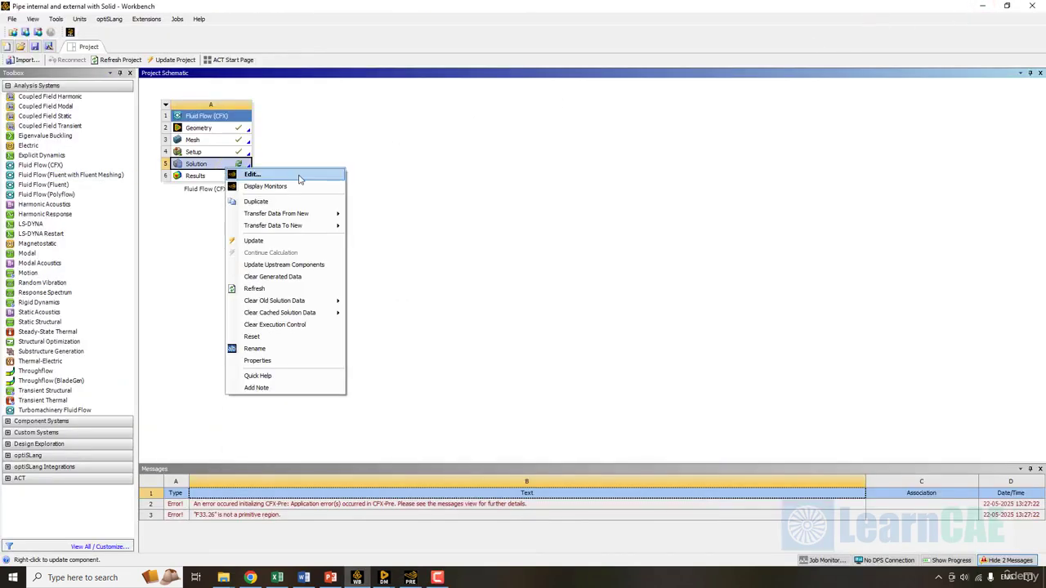
{"action": "left_click", "coordinate": [300, 174]}
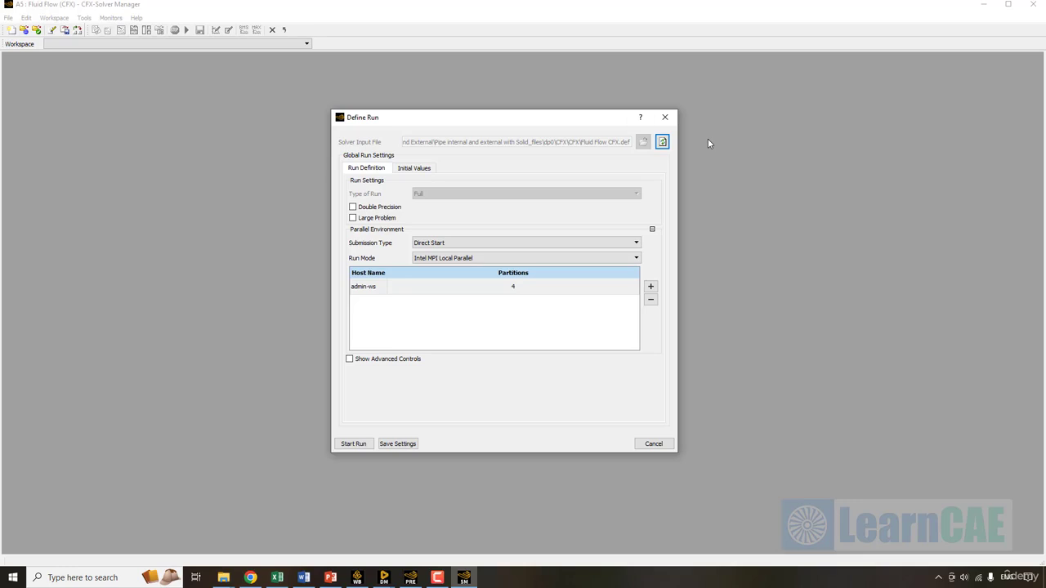
{"action": "left_click", "coordinate": [504, 122]}
{"action": "left_click", "coordinate": [496, 211]}
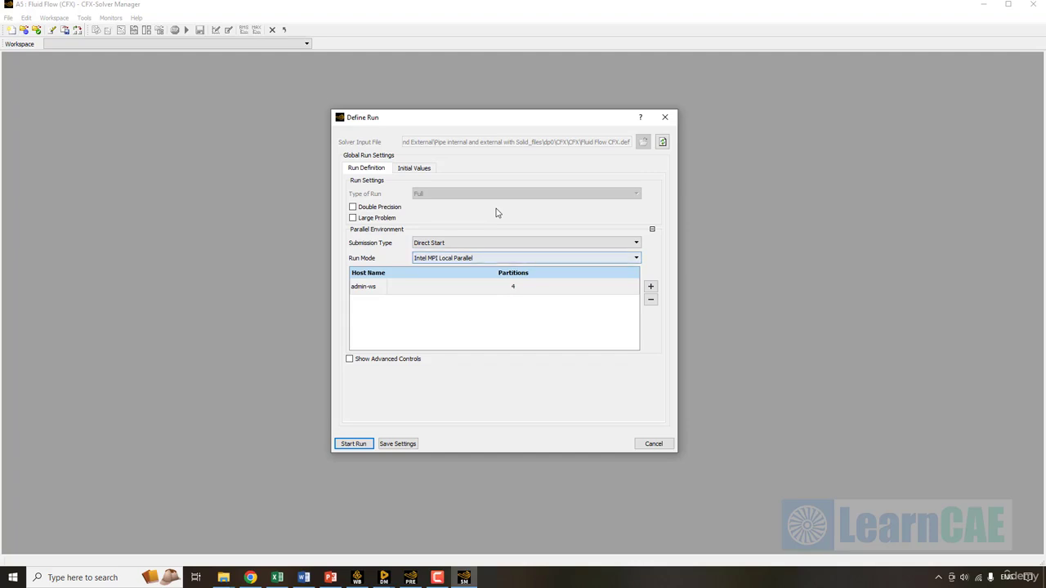
{"action": "left_click", "coordinate": [407, 169]}
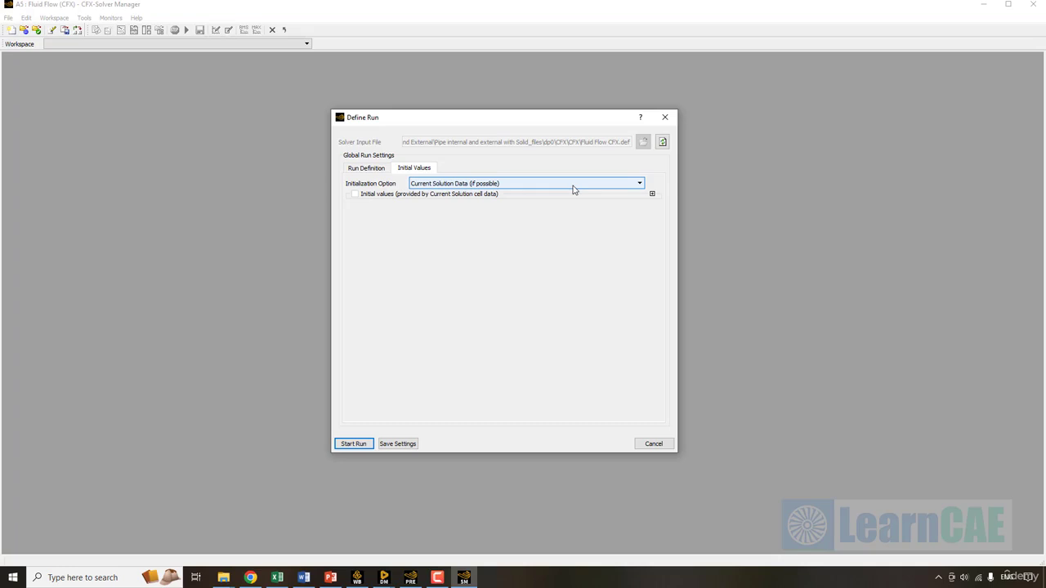
{"action": "left_click", "coordinate": [364, 168]}
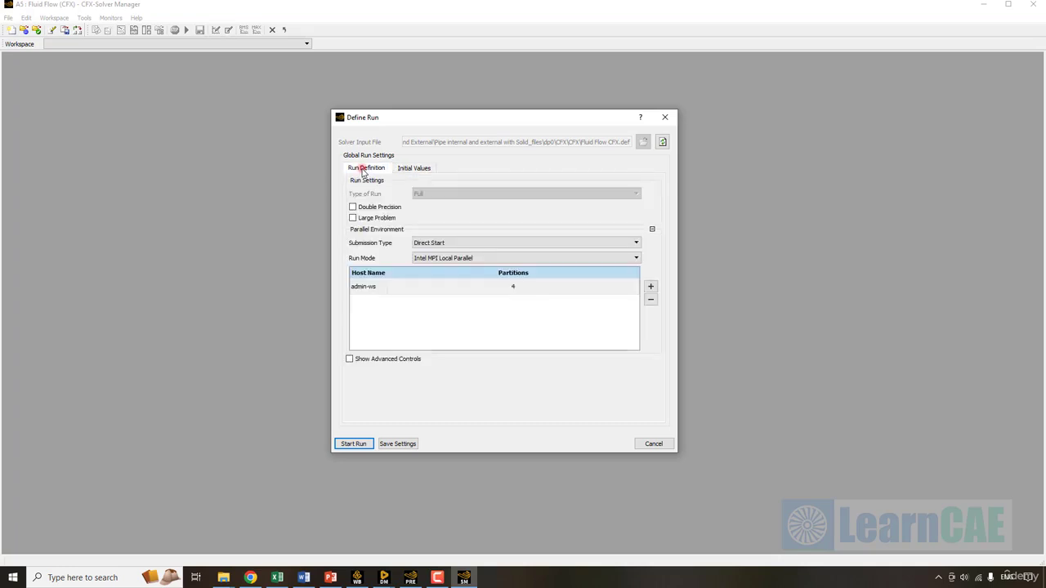
{"action": "left_click", "coordinate": [354, 446]}
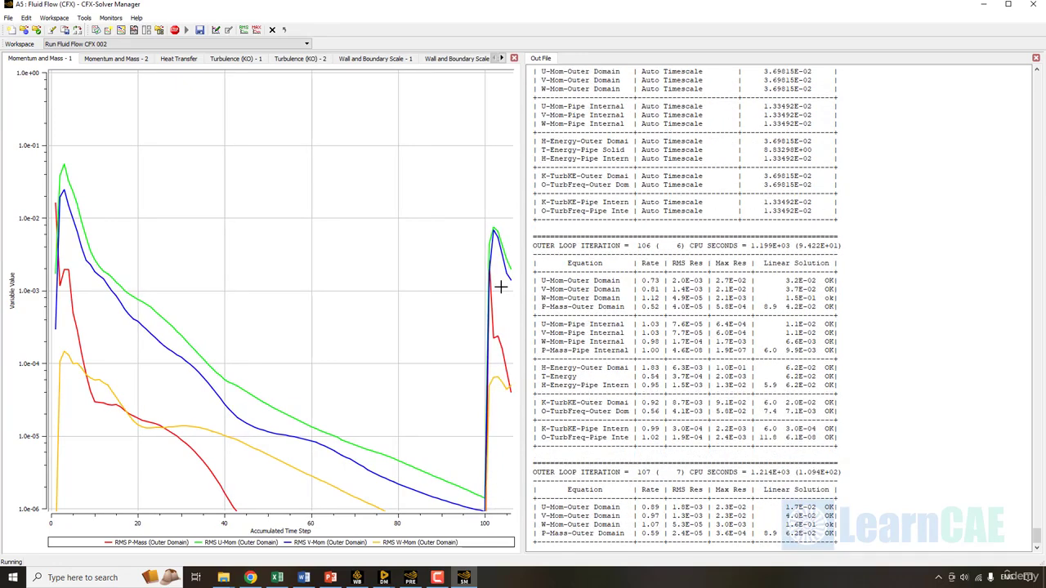
- Read a value on the outlet temperature monitor plot, then view the momentum and mass residuals
{"action": "left_click", "coordinate": [502, 58]}
{"action": "left_click", "coordinate": [463, 59]}
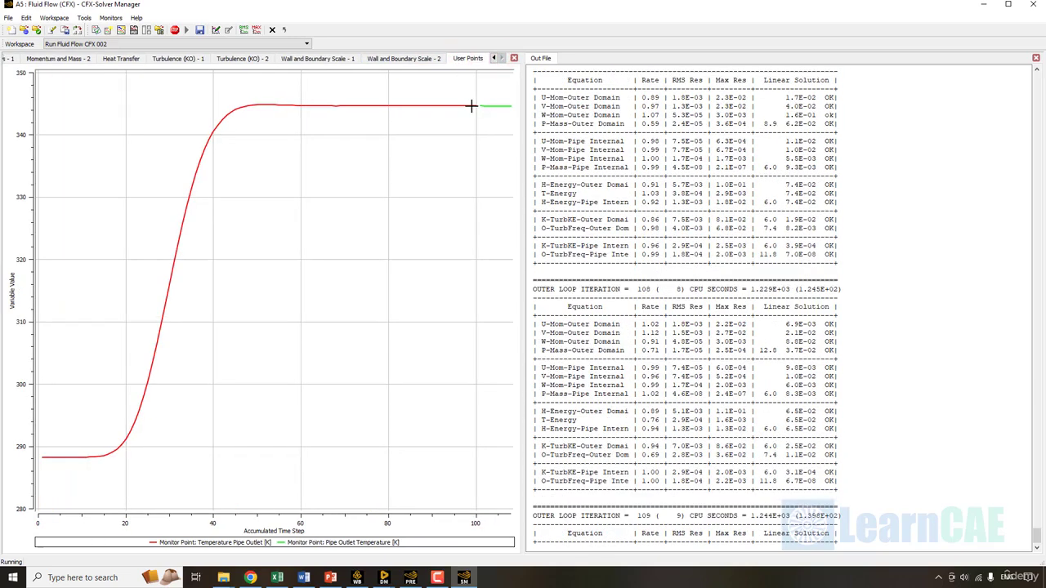
{"action": "mouse_move", "coordinate": [472, 107]}
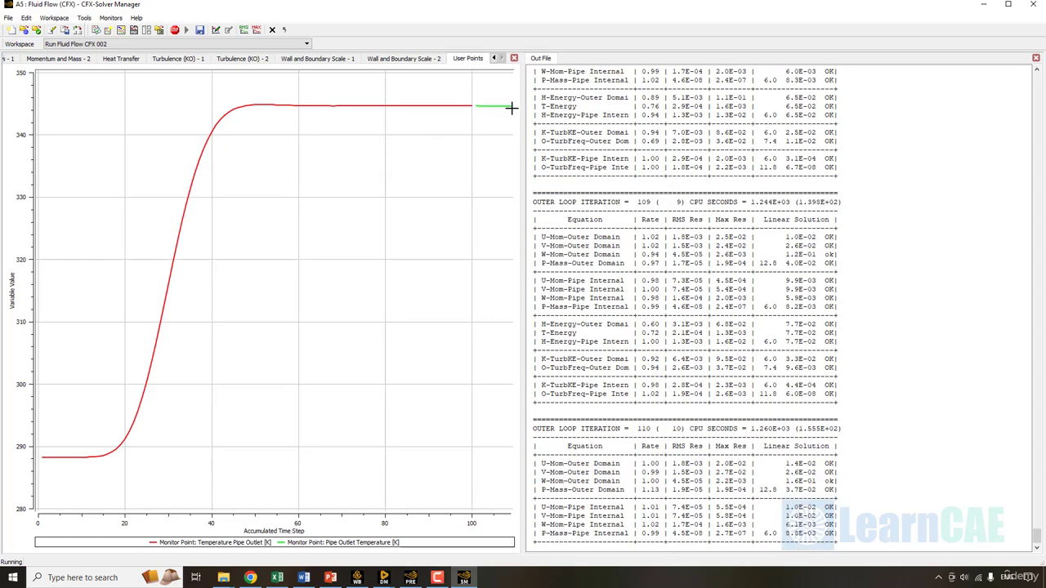
{"action": "left_click", "coordinate": [511, 108]}
{"action": "left_click", "coordinate": [439, 173]}
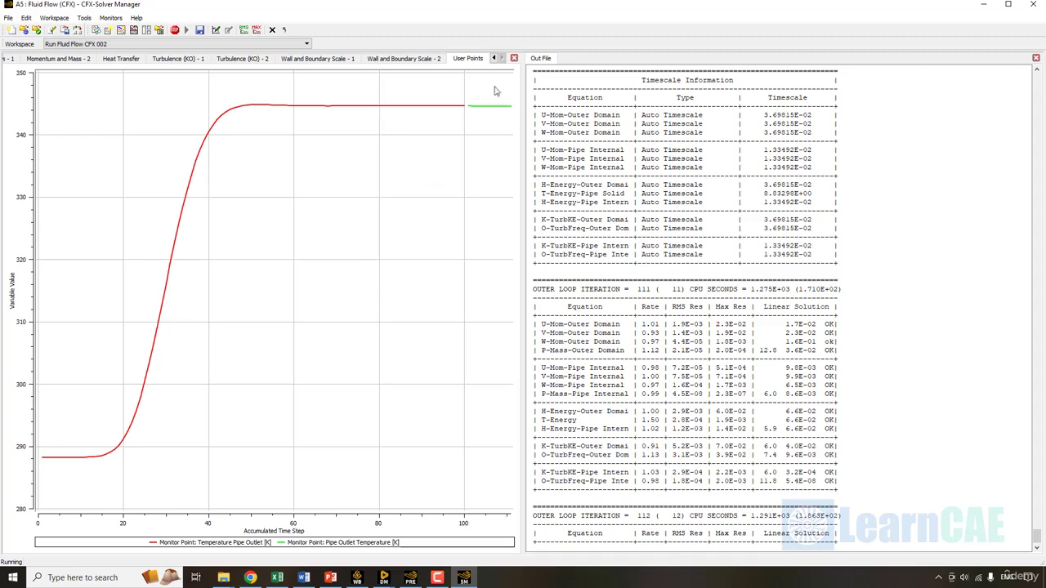
{"action": "left_click", "coordinate": [495, 59]}
{"action": "left_click", "coordinate": [58, 58]}
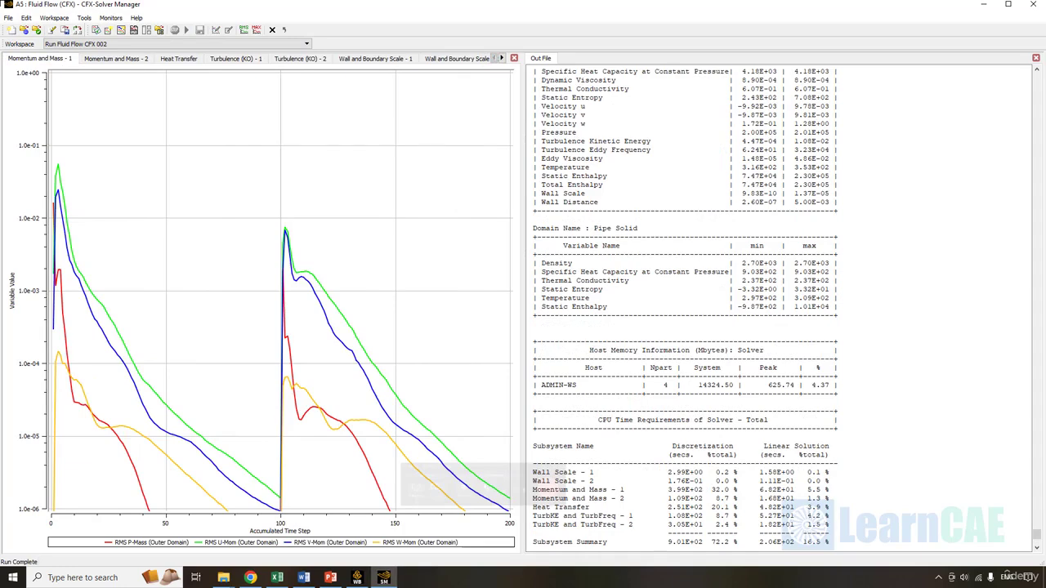
- Read the red and green outlet temperature curves, settling near 344 K, then minimise Solver Manager
{"action": "left_click", "coordinate": [501, 59]}
{"action": "left_click", "coordinate": [472, 59]}
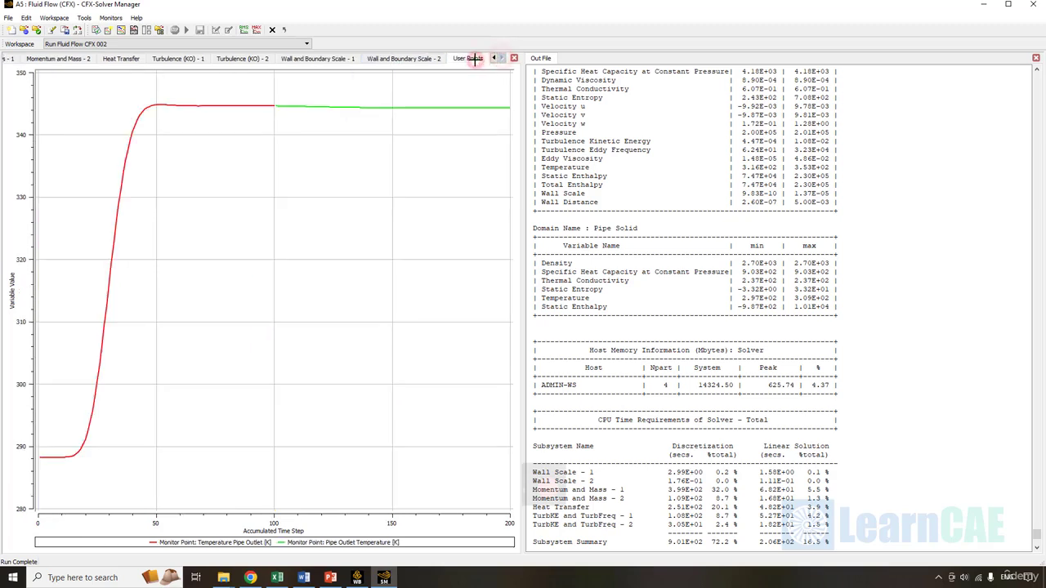
{"action": "left_click", "coordinate": [238, 107]}
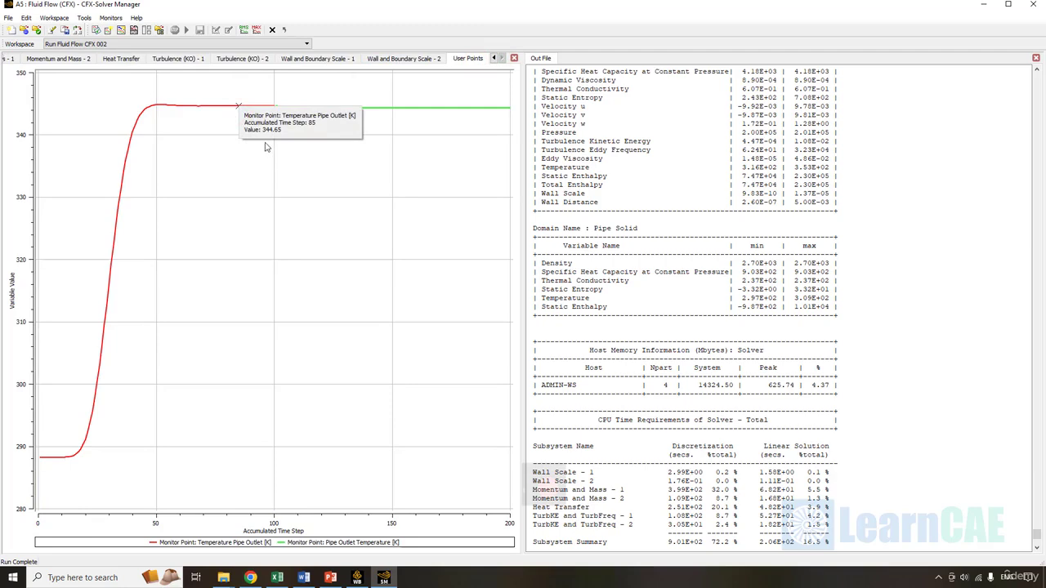
{"action": "left_click", "coordinate": [502, 108]}
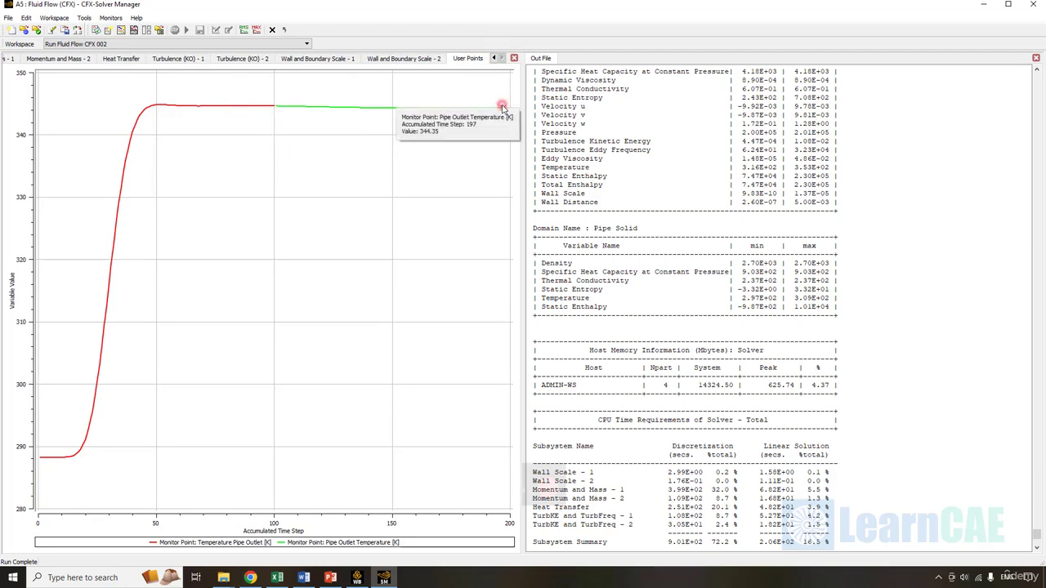
{"action": "left_click", "coordinate": [484, 173]}
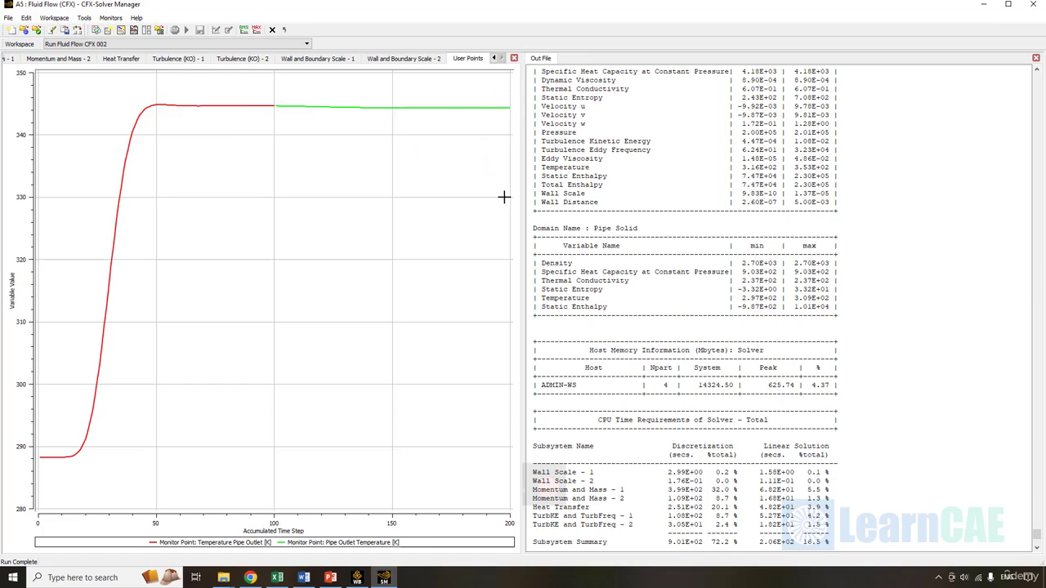
{"action": "left_click", "coordinate": [983, 5]}
- Open the Results cell (A6) in CFD-Post from the Workbench project schematic
{"action": "left_click", "coordinate": [277, 243]}
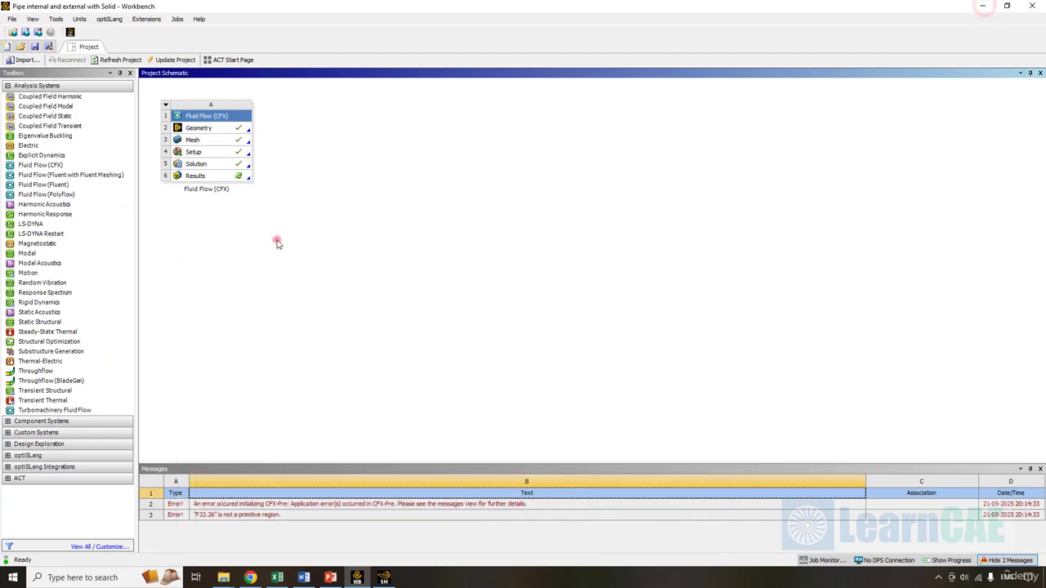
{"action": "right_click", "coordinate": [225, 176]}
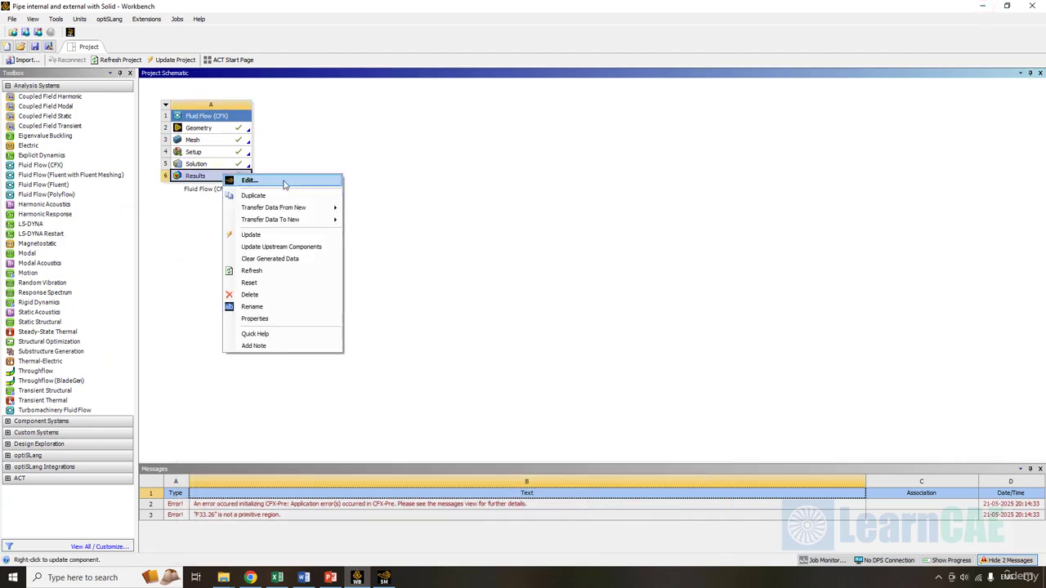
{"action": "left_click", "coordinate": [283, 181]}
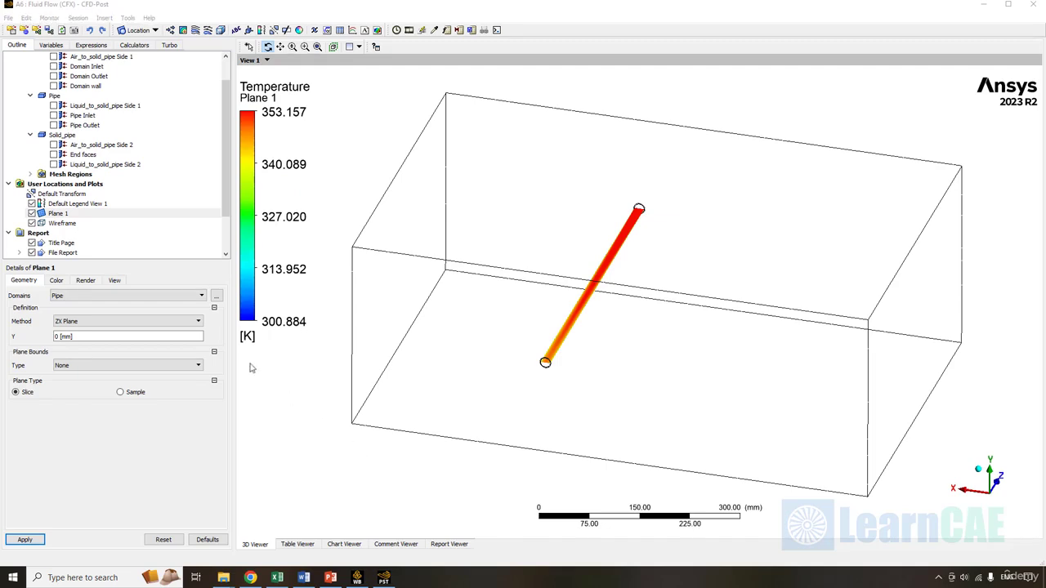
- Insert Plane 2 as an XY plane at Z = 250 mm and view it along -Z
{"action": "left_click", "coordinate": [59, 215]}
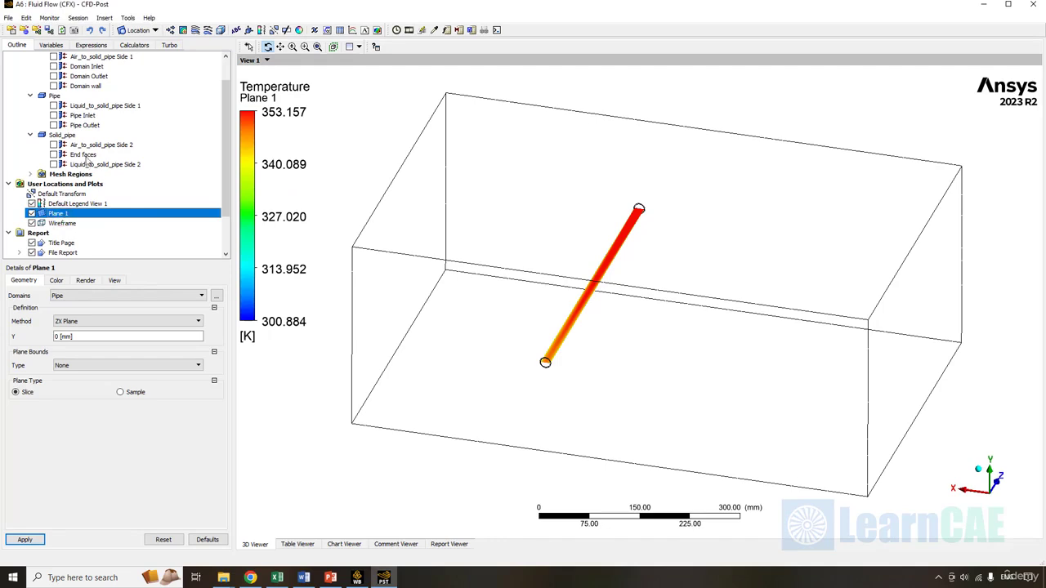
{"action": "left_click", "coordinate": [139, 31]}
{"action": "left_click", "coordinate": [152, 81]}
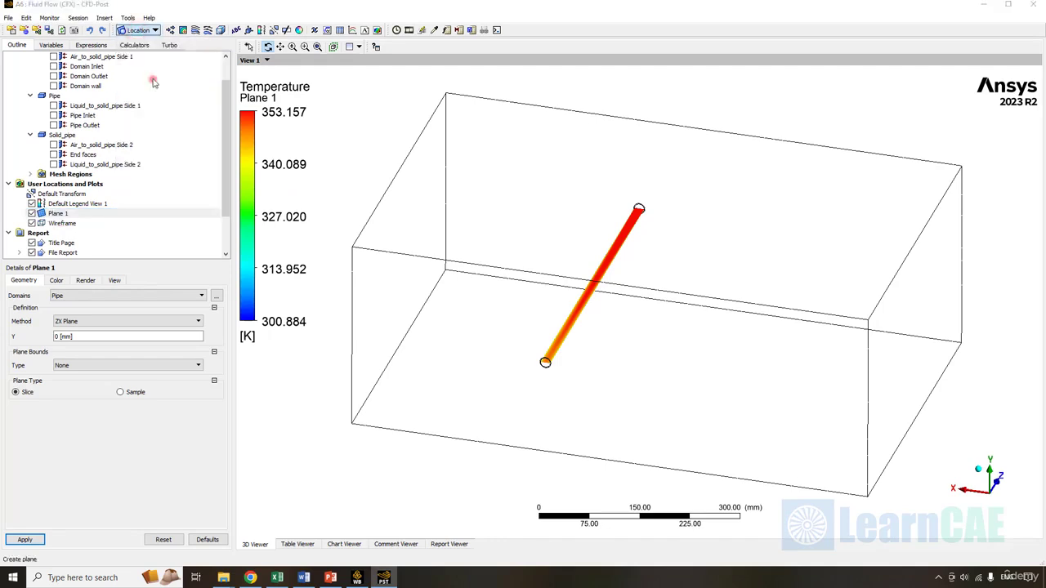
{"action": "key", "text": "Return"}
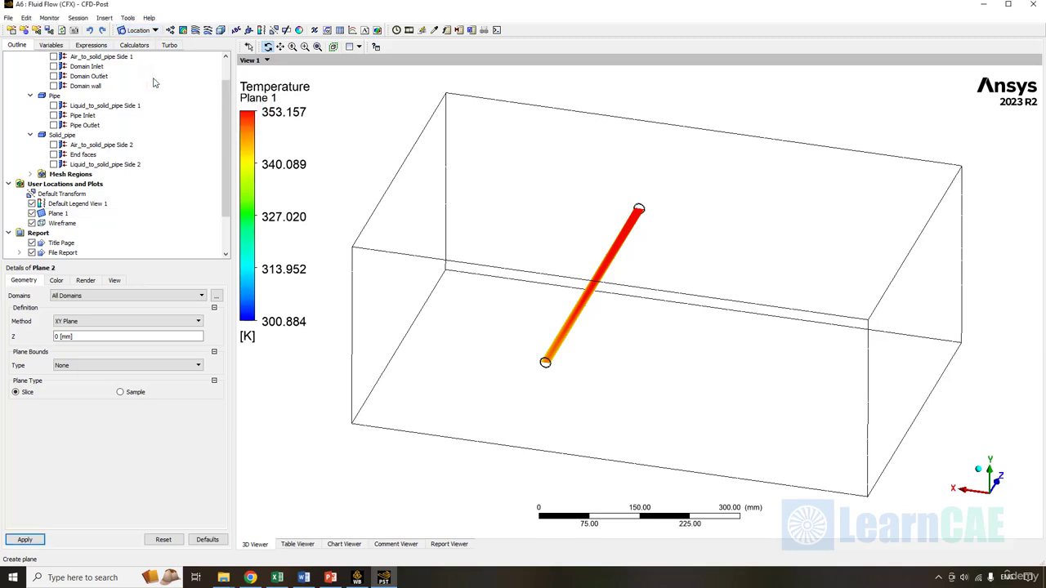
{"action": "left_click", "coordinate": [67, 333]}
{"action": "left_click_drag", "start_coordinate": [77, 340], "coordinate": [19, 333]}
{"action": "type", "text": "231"}
{"action": "type", "text": "25"}
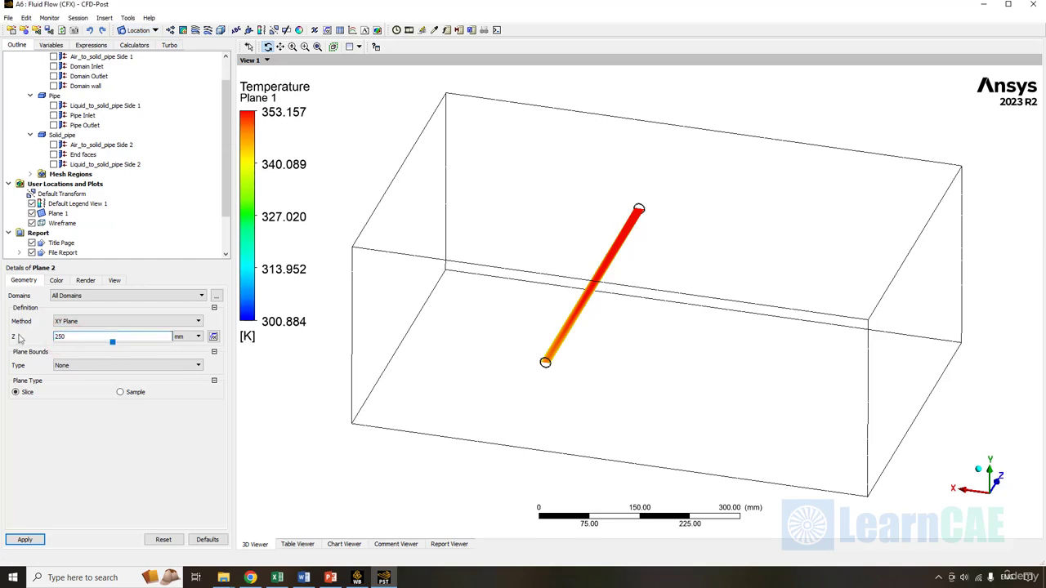
{"action": "type", "text": "0"}
{"action": "left_click", "coordinate": [33, 539]}
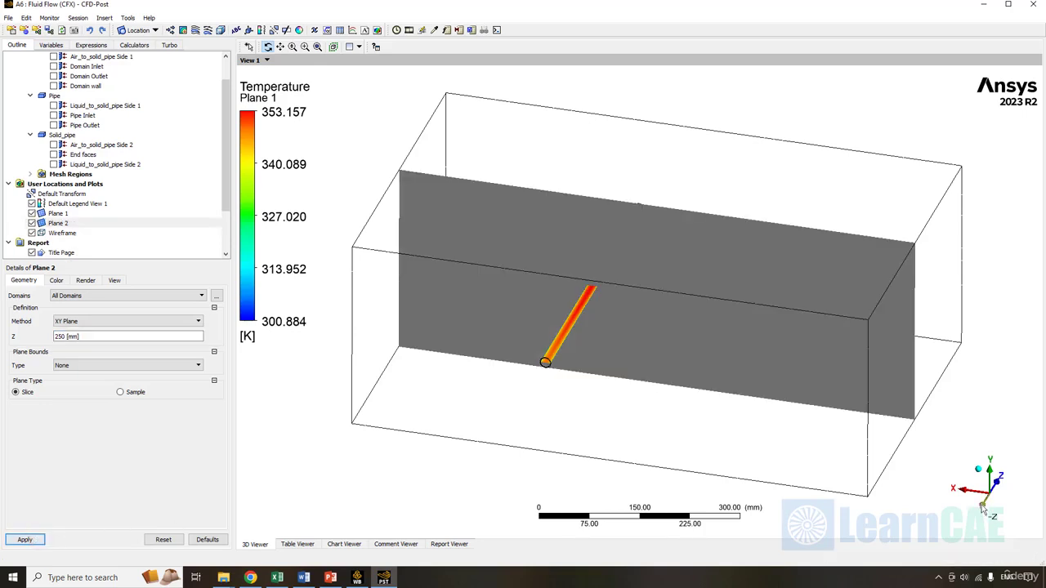
{"action": "left_click", "coordinate": [983, 508]}
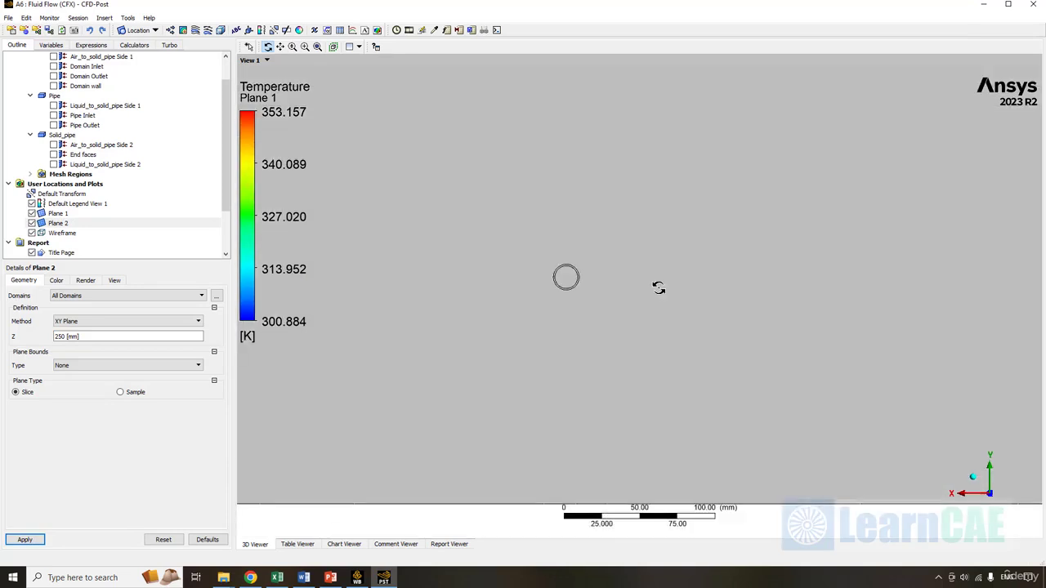
- Colour Plane 2 by Temperature with a local range and apply it
{"action": "left_click", "coordinate": [56, 281]}
{"action": "left_click", "coordinate": [87, 296]}
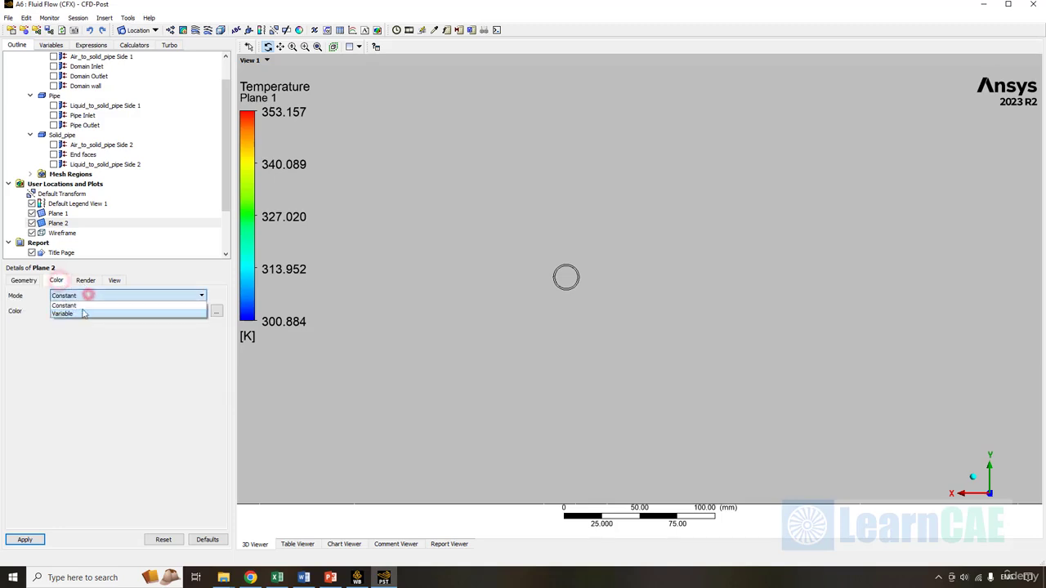
{"action": "left_click", "coordinate": [83, 313]}
{"action": "left_click", "coordinate": [70, 330]}
{"action": "left_click", "coordinate": [72, 349]}
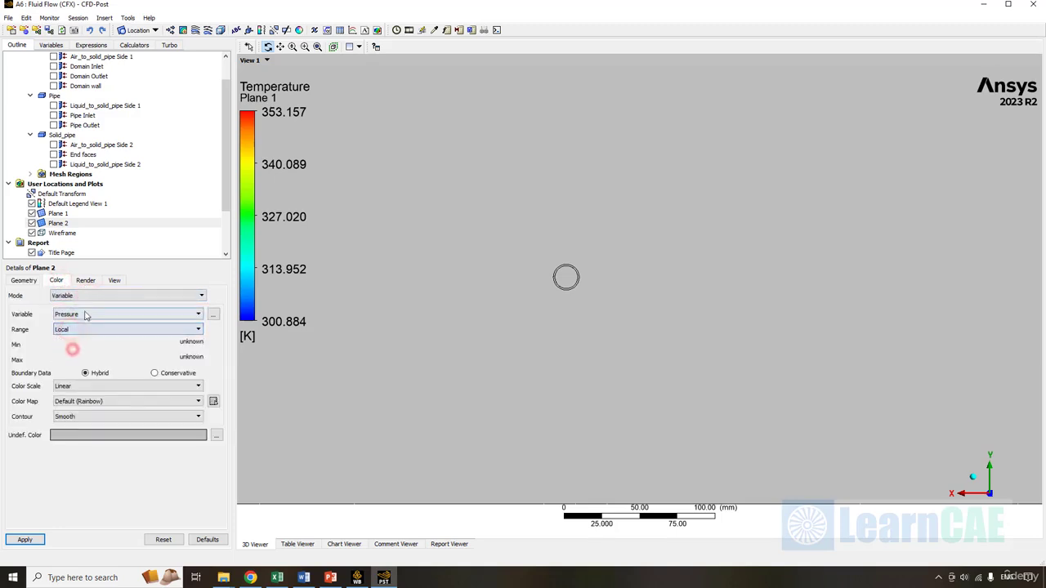
{"action": "left_click", "coordinate": [86, 316]}
{"action": "left_click", "coordinate": [81, 335]}
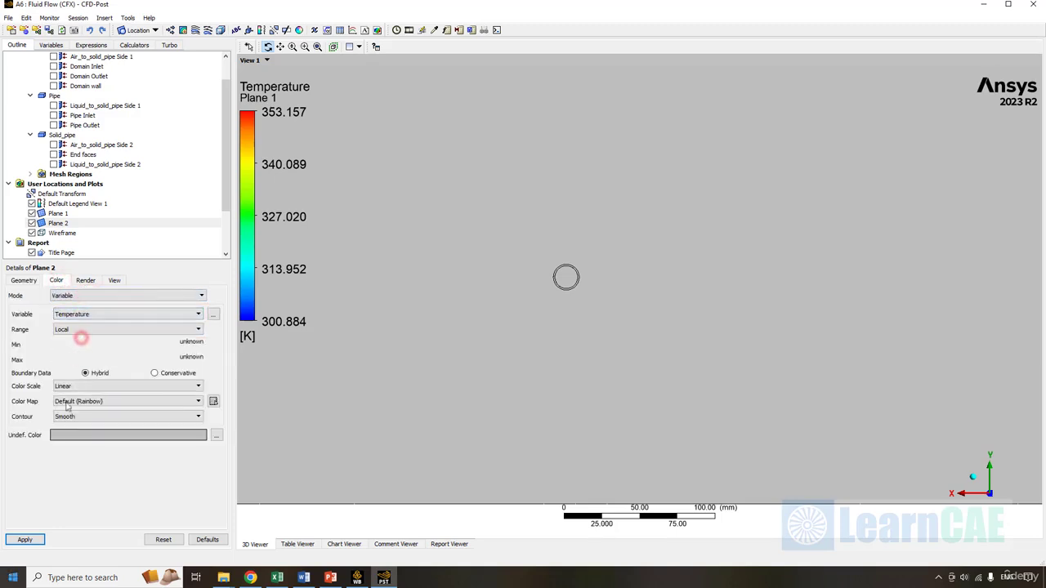
{"action": "left_click", "coordinate": [27, 540]}
- Zoom and pan in on the hot pipe cross-section in Plane 2
{"action": "left_click_drag", "start_coordinate": [549, 264], "coordinate": [551, 268]}
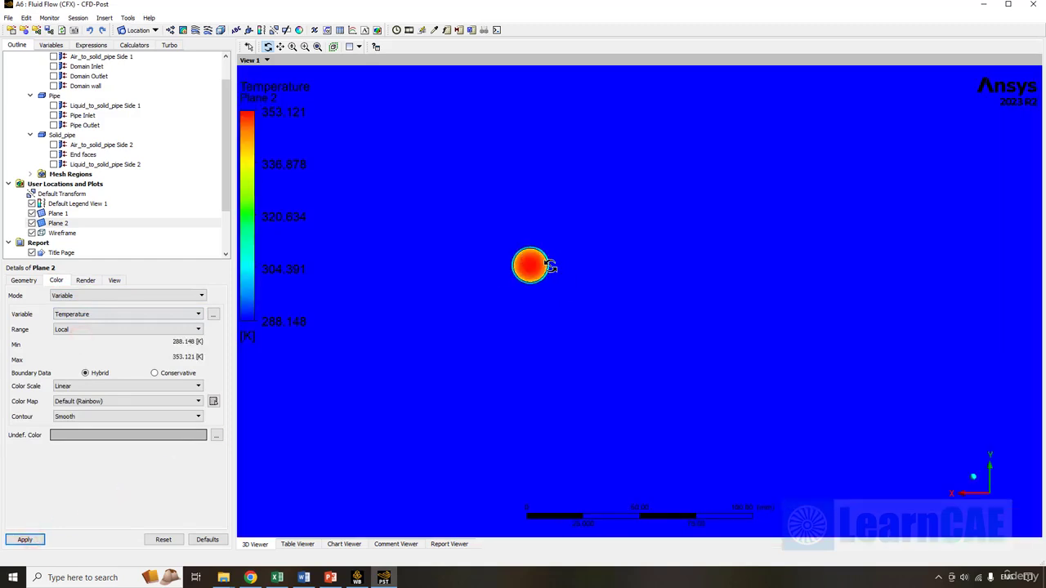
{"action": "scroll", "coordinate": [550, 265], "scroll_direction": "up", "scroll_amount": 6}
{"action": "middle_click_drag", "start_coordinate": [550, 265], "coordinate": [563, 301], "text": "ctrl"}
{"action": "scroll", "coordinate": [550, 266], "scroll_direction": "up", "scroll_amount": 1}
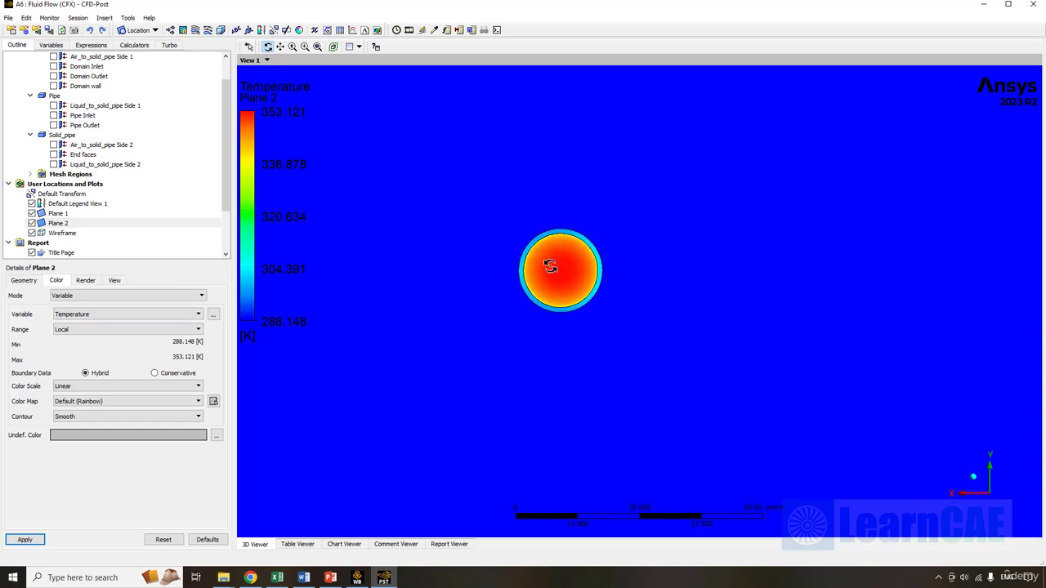
{"action": "left_click", "coordinate": [24, 281]}
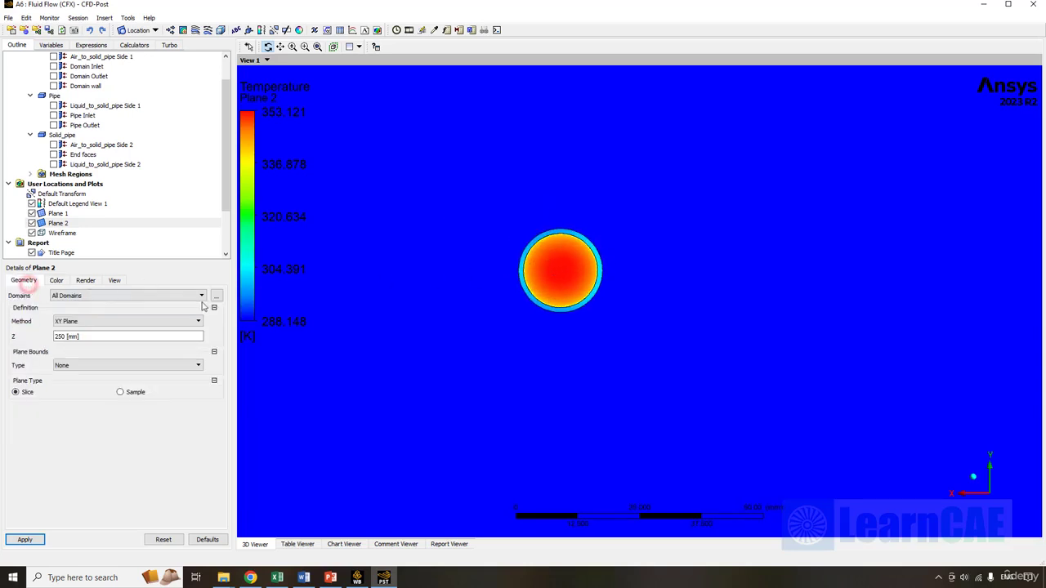
{"action": "left_click", "coordinate": [148, 295]}
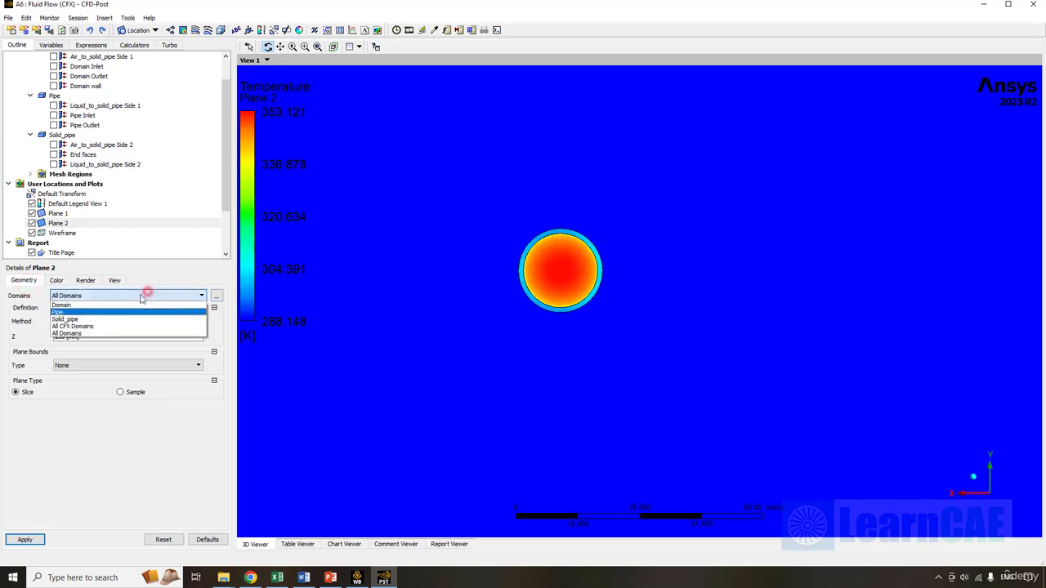
- Limit Plane 2 to Solid_pipe, then to the air Domain, showing 288.148–302.315 K
{"action": "left_click", "coordinate": [88, 319]}
{"action": "left_click", "coordinate": [25, 540]}
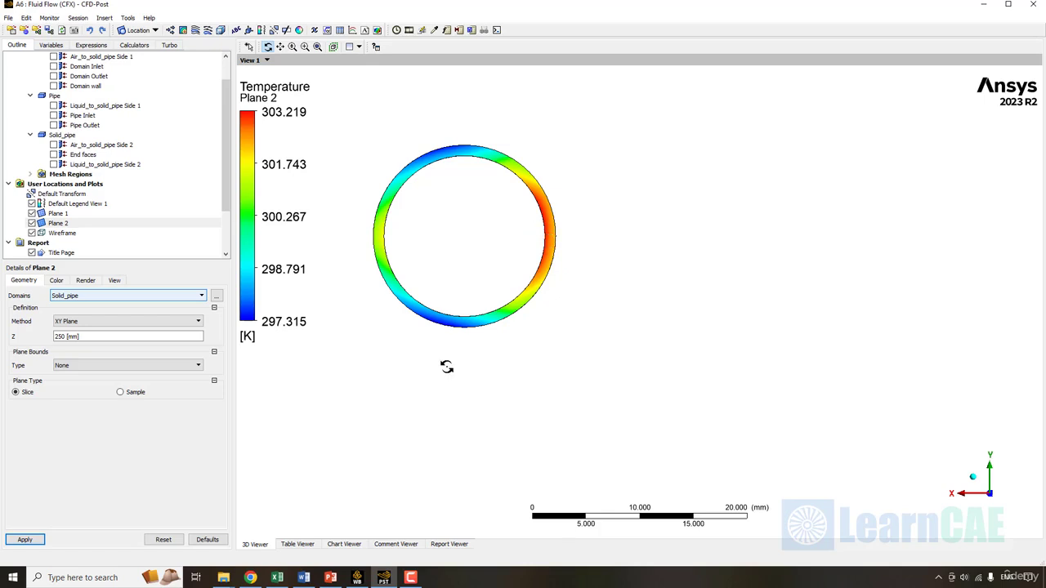
{"action": "left_click", "coordinate": [103, 301]}
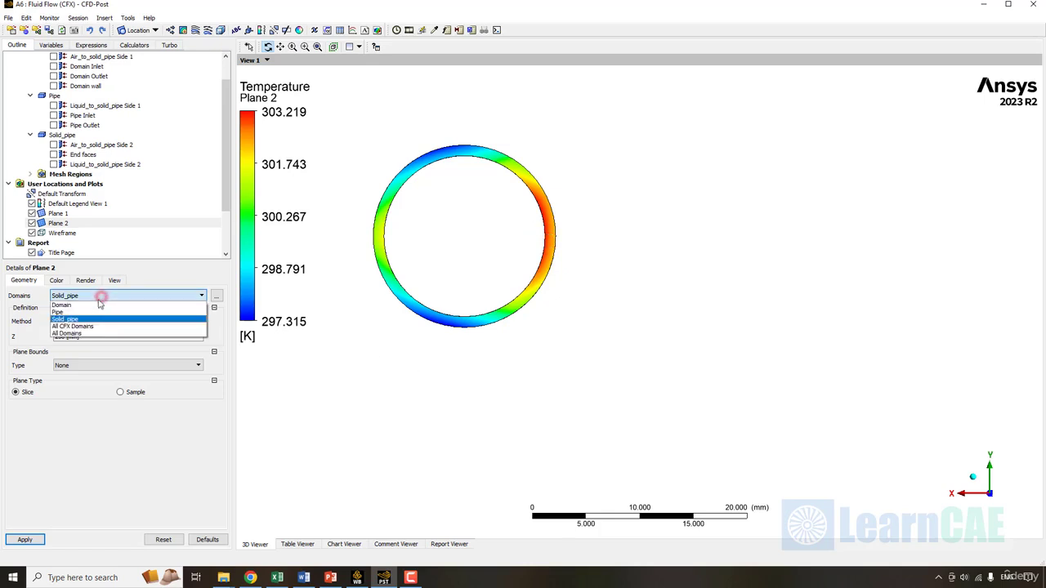
{"action": "left_click", "coordinate": [88, 306]}
{"action": "left_click", "coordinate": [35, 543]}
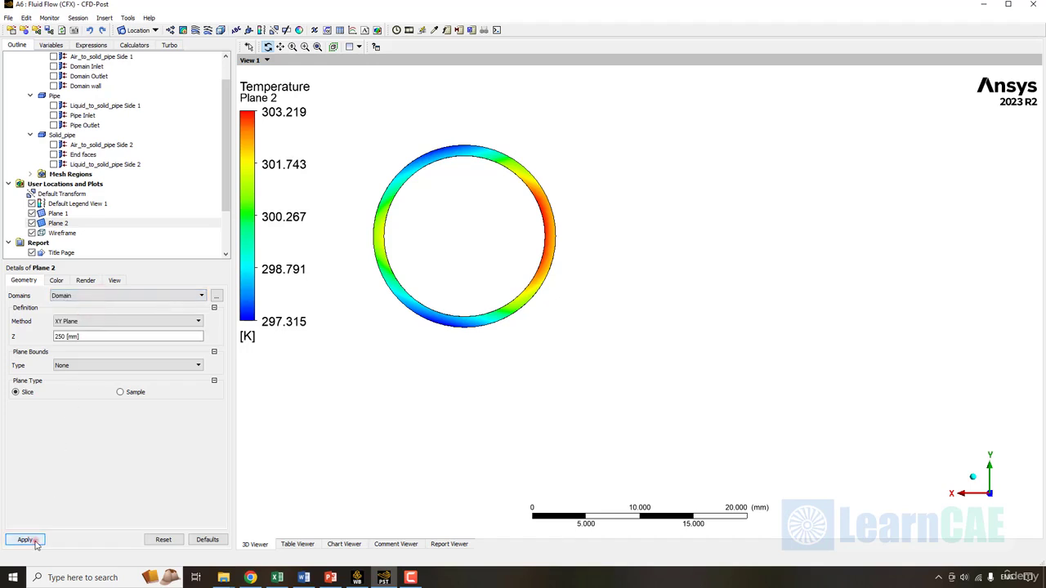
{"action": "scroll", "coordinate": [524, 307], "scroll_direction": "down", "scroll_amount": 4}
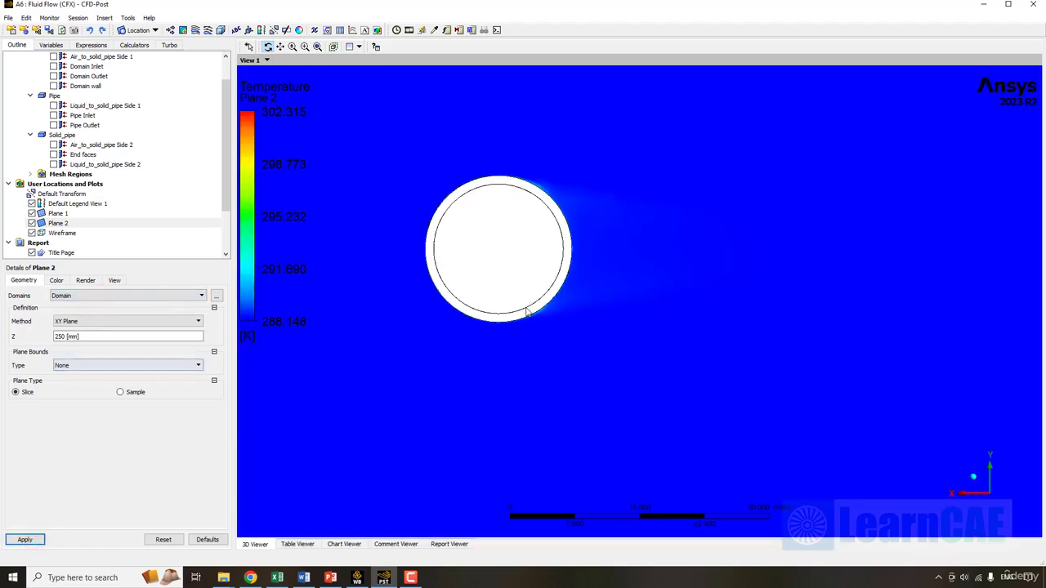
- Give Plane 2 a user-specified colour range of 288.15 to 292 K
{"action": "left_click", "coordinate": [57, 281]}
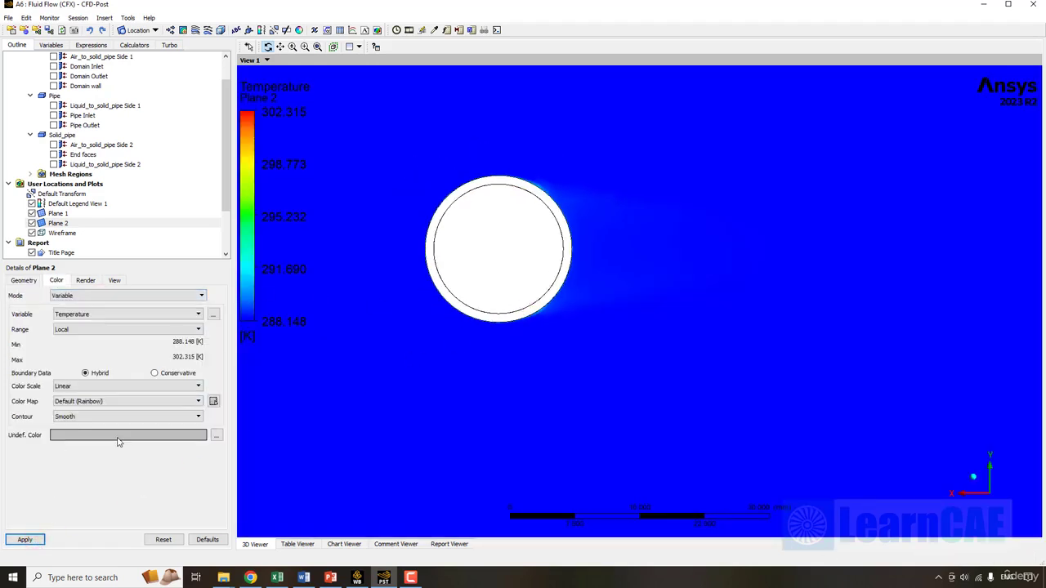
{"action": "left_click", "coordinate": [86, 331]}
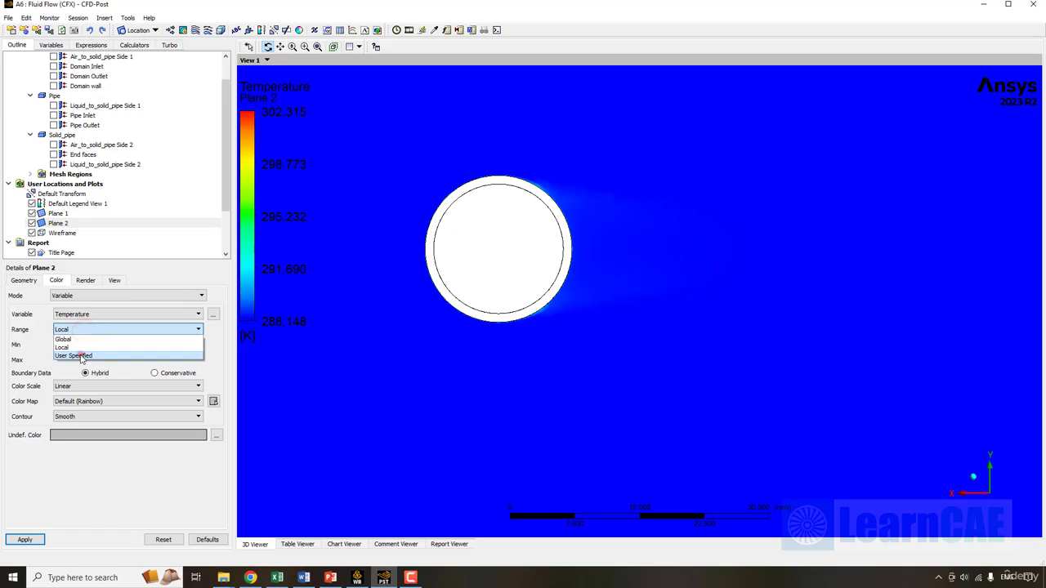
{"action": "left_click", "coordinate": [82, 356]}
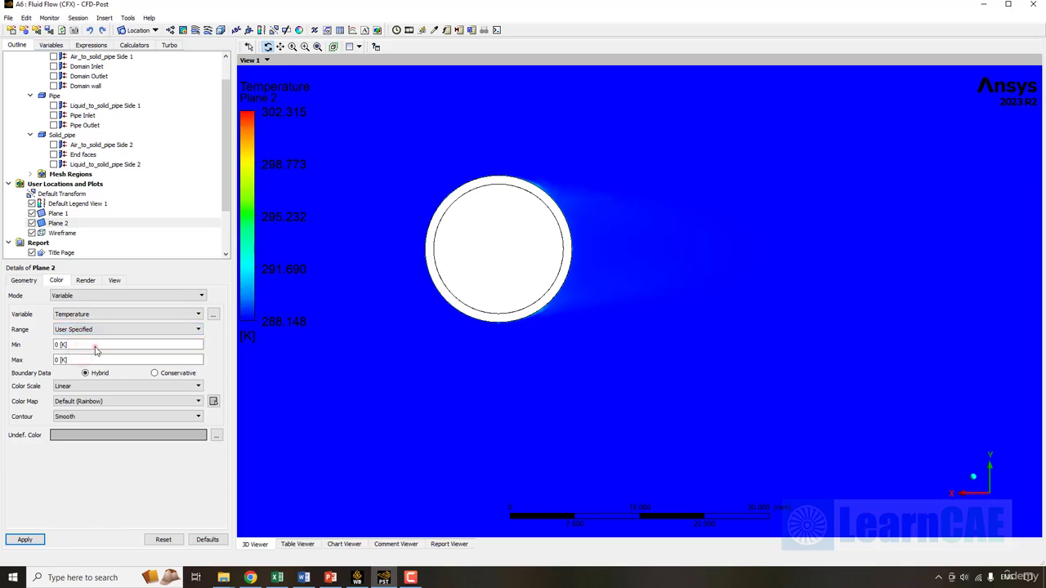
{"action": "left_click", "coordinate": [96, 350]}
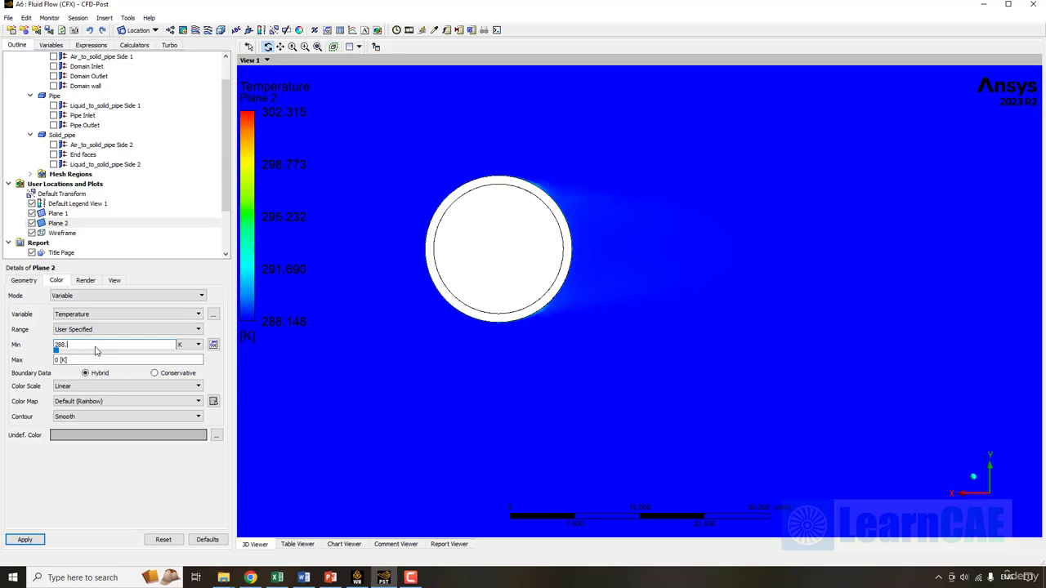
{"action": "type", "text": "288.15"}
{"action": "left_click", "coordinate": [91, 362]}
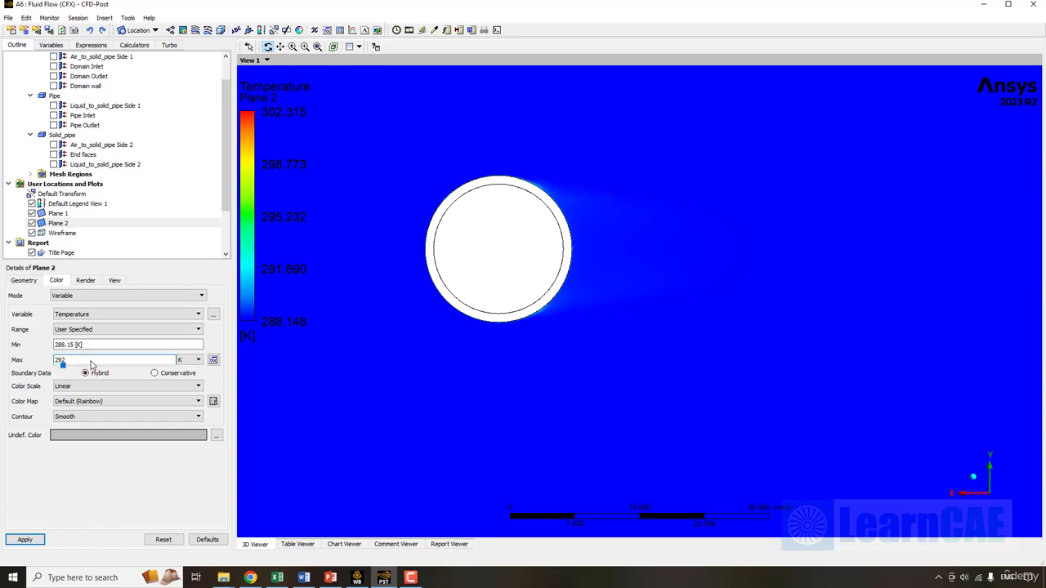
{"action": "key", "text": "Return"}
{"action": "left_click", "coordinate": [85, 482]}
{"action": "left_click", "coordinate": [25, 539]}
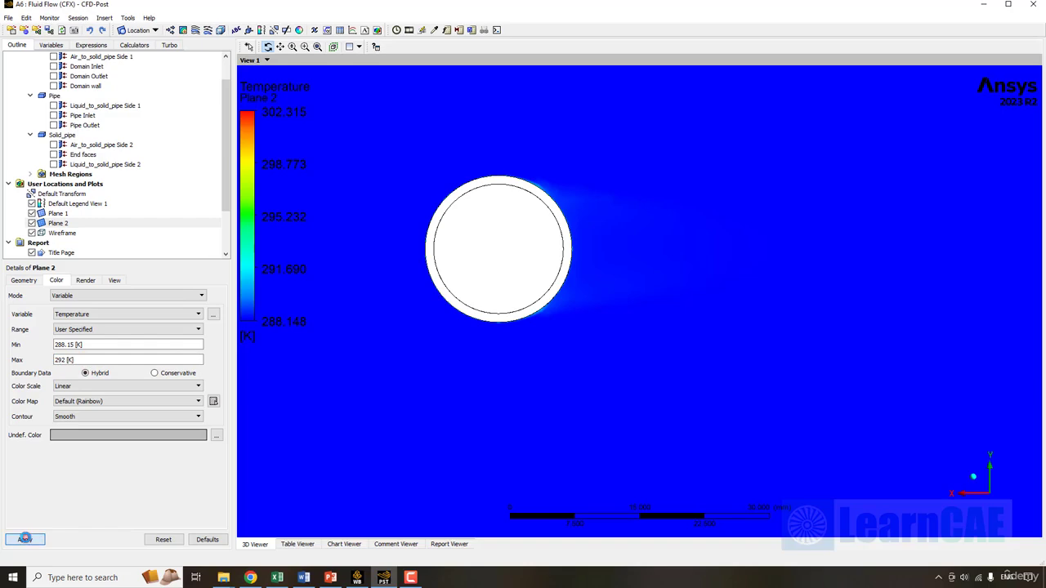
- Lower the range maximum to 290 K, then 289 K, revealing the warm wake
{"action": "left_click", "coordinate": [74, 362]}
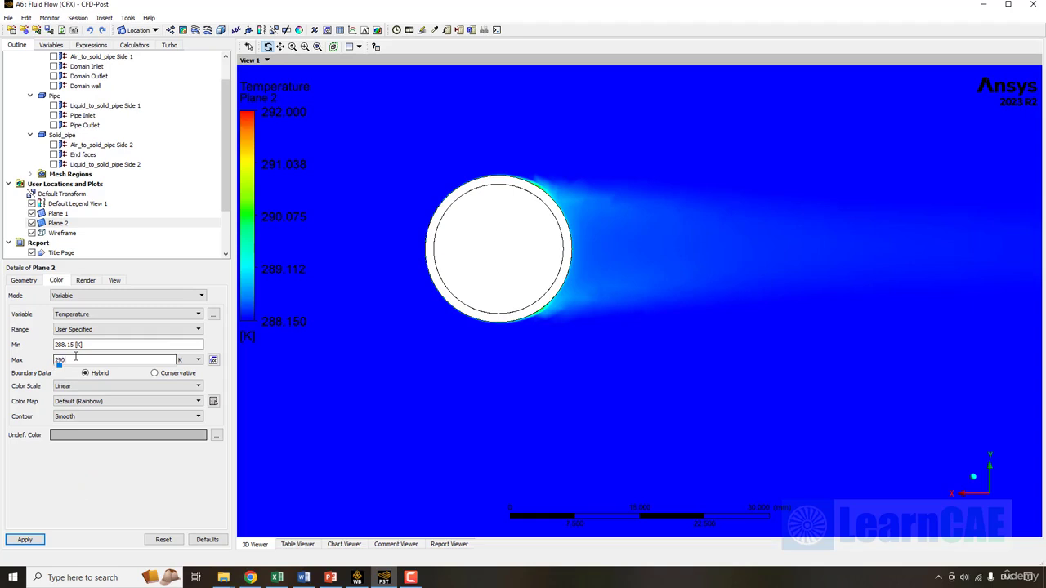
{"action": "left_click", "coordinate": [26, 540]}
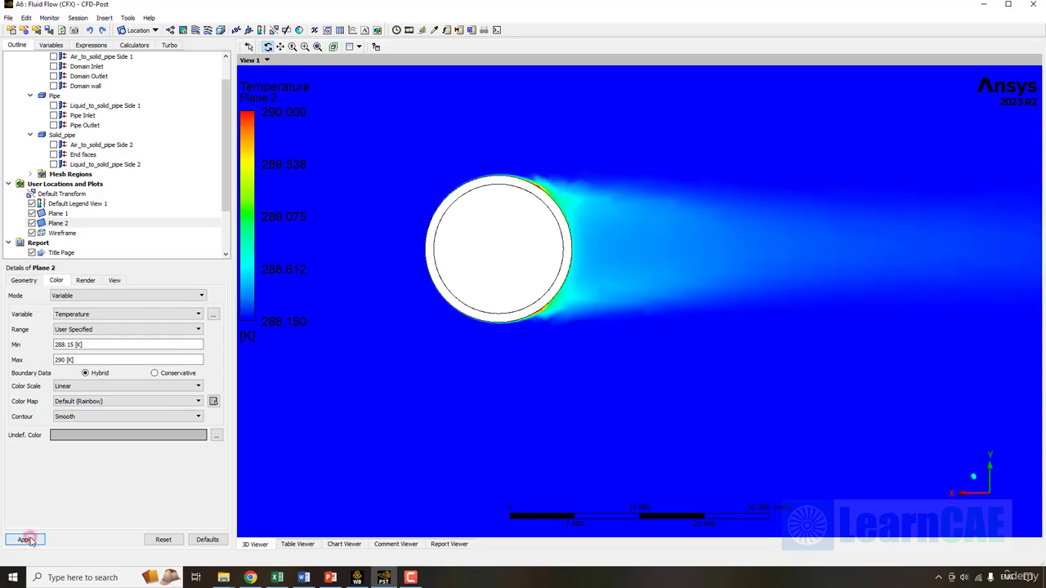
{"action": "left_click", "coordinate": [80, 361]}
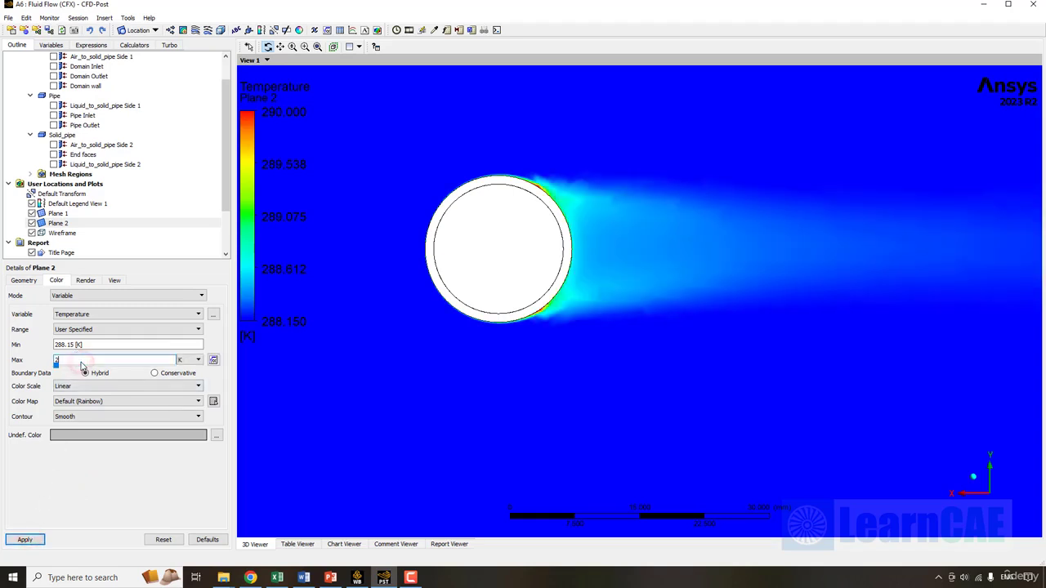
{"action": "left_click", "coordinate": [26, 539]}
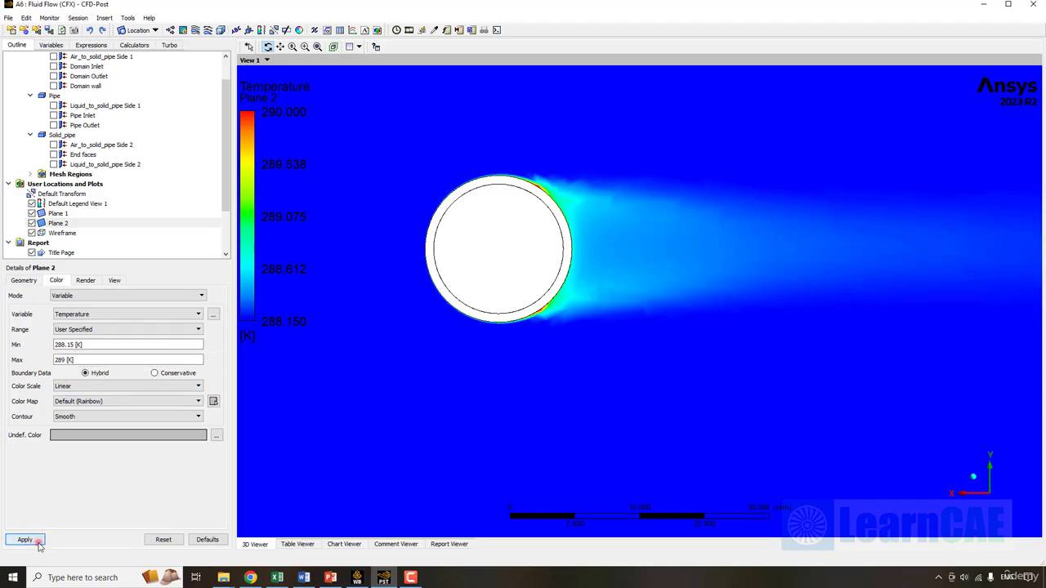
{"action": "left_click_drag", "start_coordinate": [479, 240], "coordinate": [488, 262]}
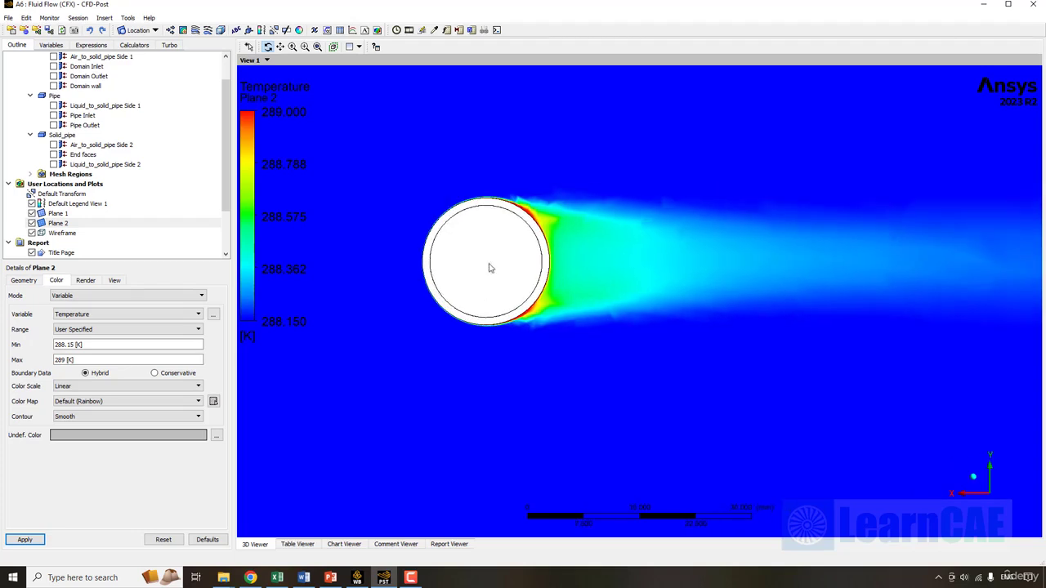
- Hide the Plane 2 contour plot
{"action": "left_click", "coordinate": [32, 224]}
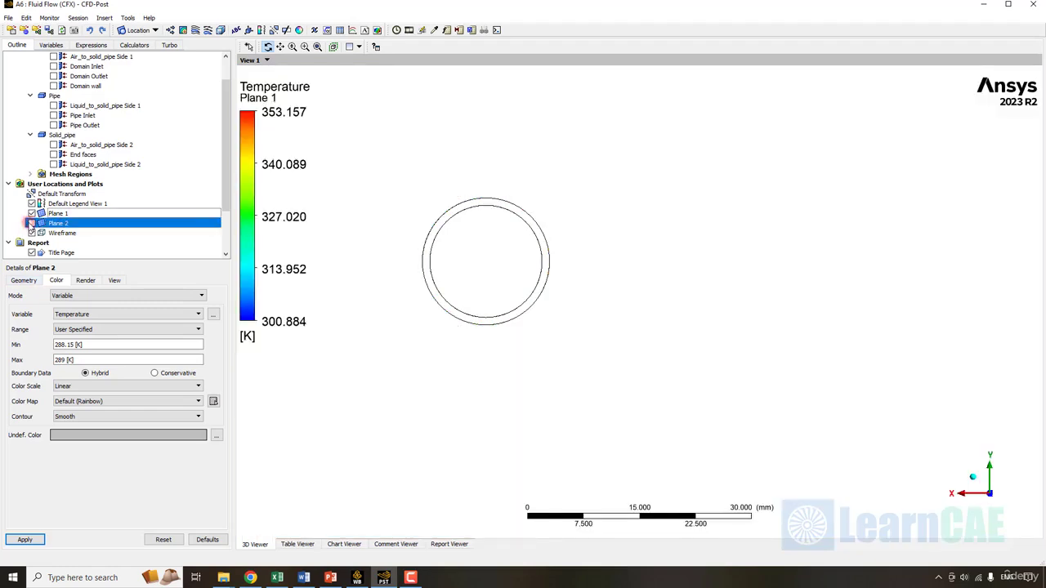
{"action": "left_click", "coordinate": [135, 45]}
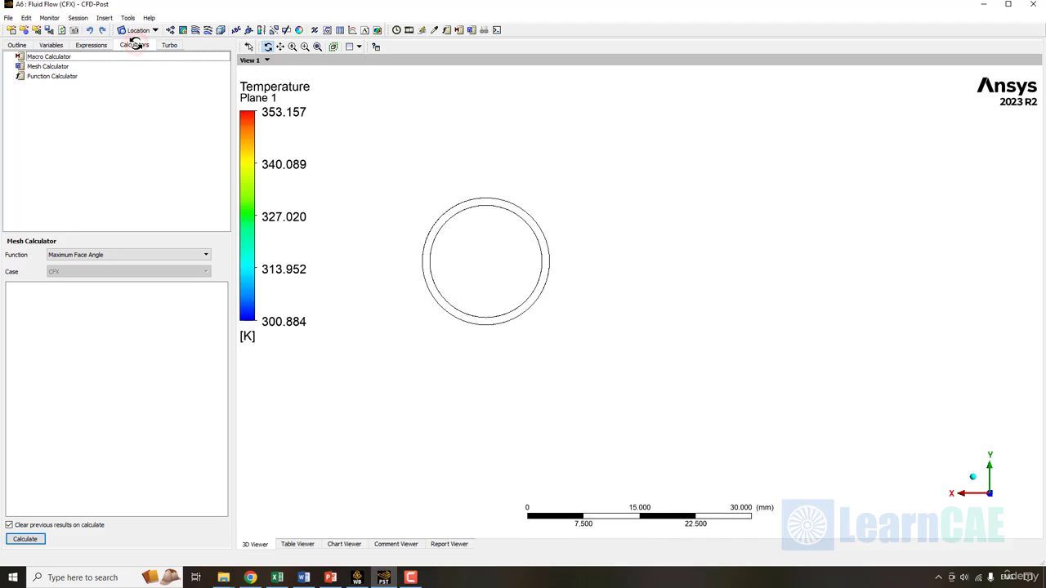
{"action": "middle_click_drag", "start_coordinate": [485, 262], "coordinate": [583, 267], "text": "ctrl"}
{"action": "scroll", "coordinate": [582, 267], "scroll_direction": "down", "scroll_amount": 1}
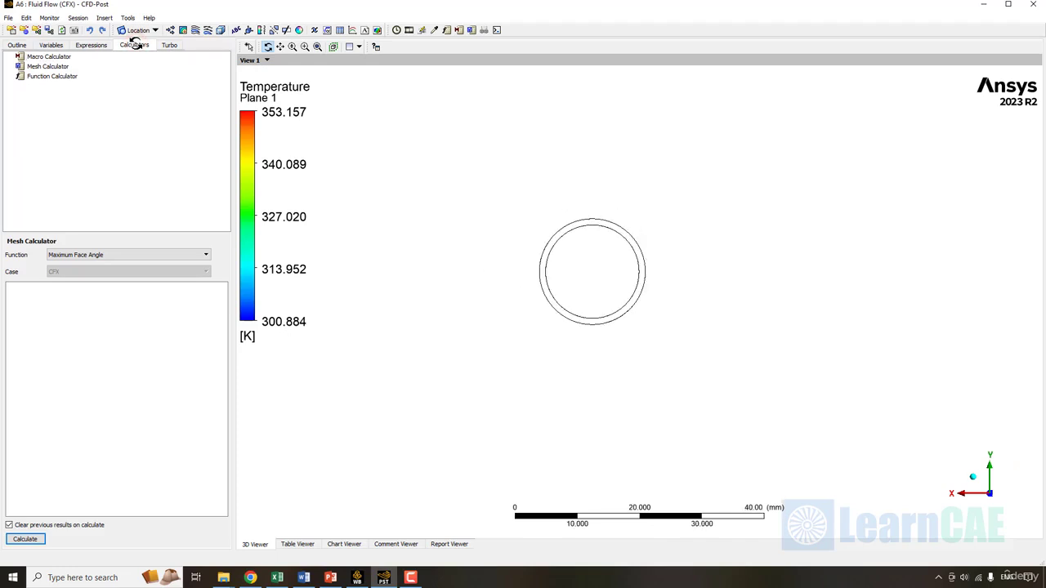
- Calculate the massFlowAve of Temperature at Pipe Outlet, giving 344.826 K
{"action": "double_click", "coordinate": [64, 77]}
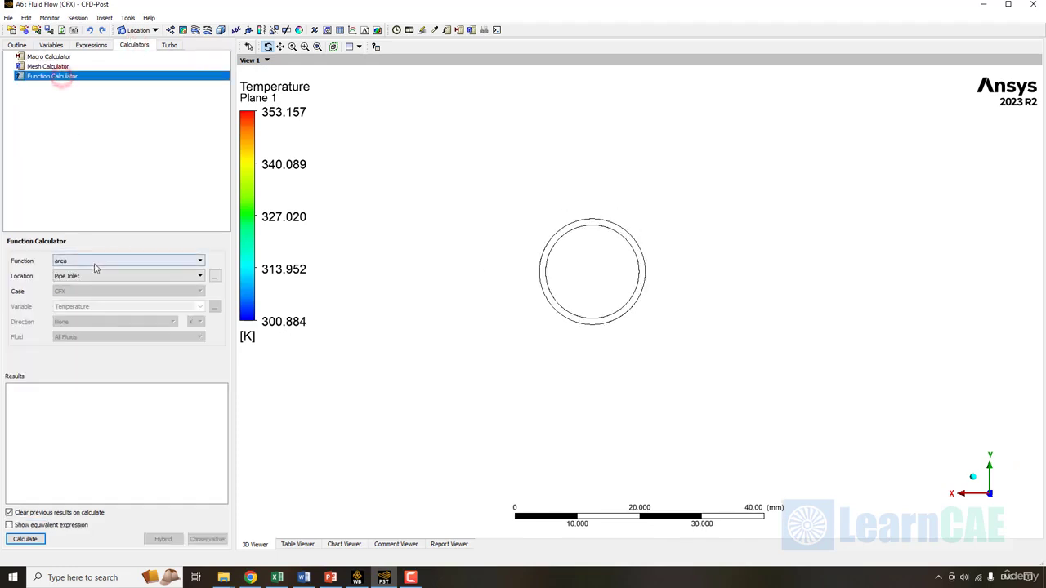
{"action": "left_click", "coordinate": [95, 263]}
{"action": "scroll", "coordinate": [95, 270], "scroll_direction": "down", "scroll_amount": 2}
{"action": "left_click", "coordinate": [95, 319]}
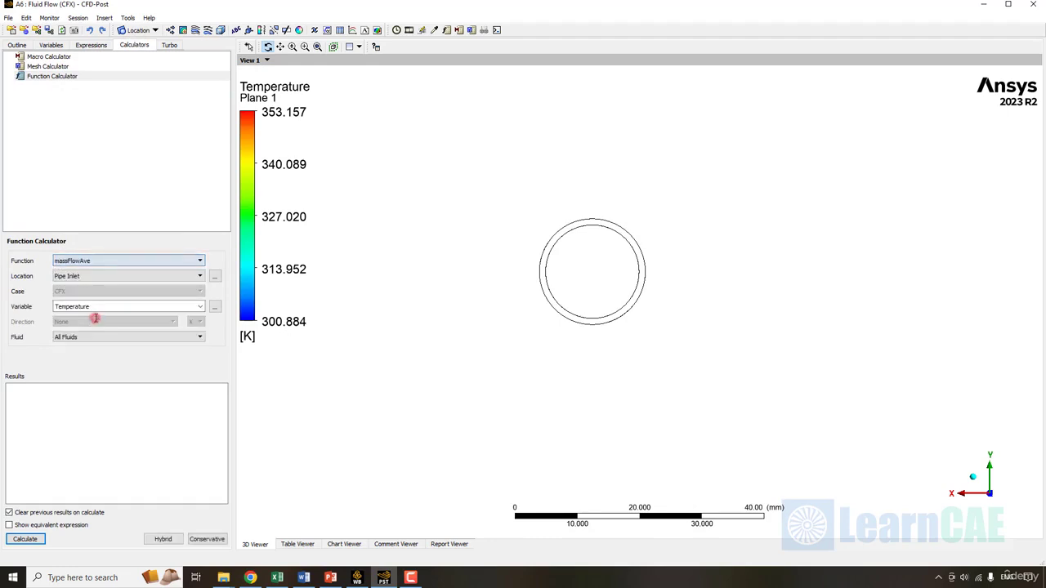
{"action": "left_click", "coordinate": [173, 278]}
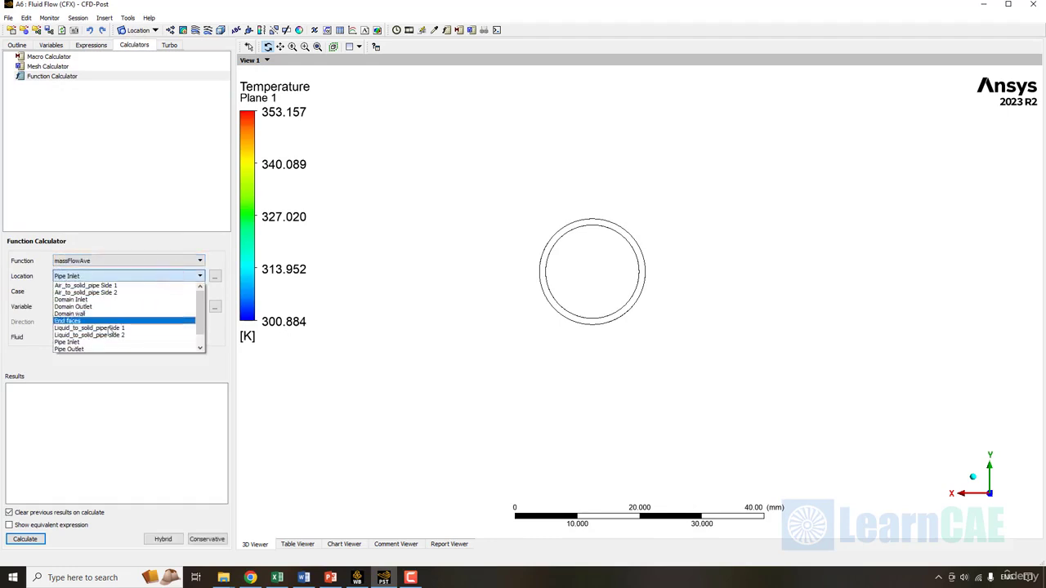
{"action": "left_click", "coordinate": [96, 335]}
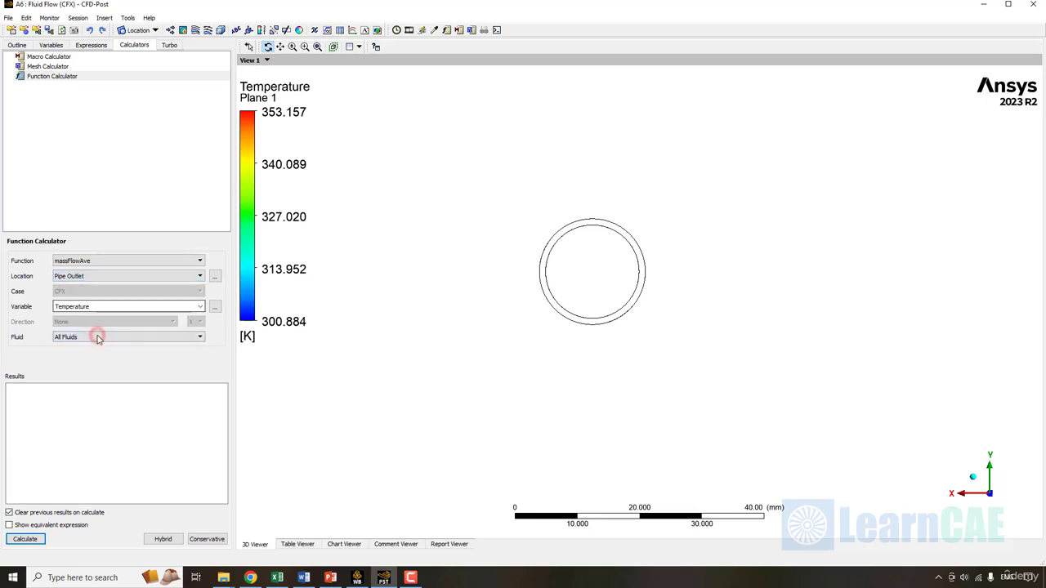
{"action": "left_click", "coordinate": [34, 512]}
{"action": "left_click", "coordinate": [24, 539]}
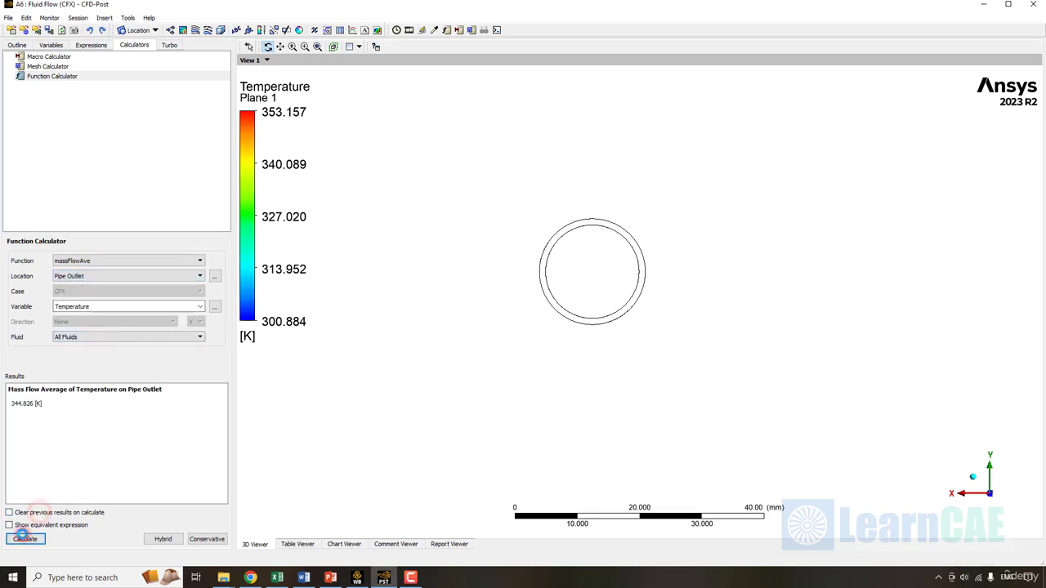
- Review the calculator result and rotate the model to view Plane 1 along the pipe
{"action": "triple_click", "coordinate": [51, 408]}
{"action": "left_click", "coordinate": [82, 434]}
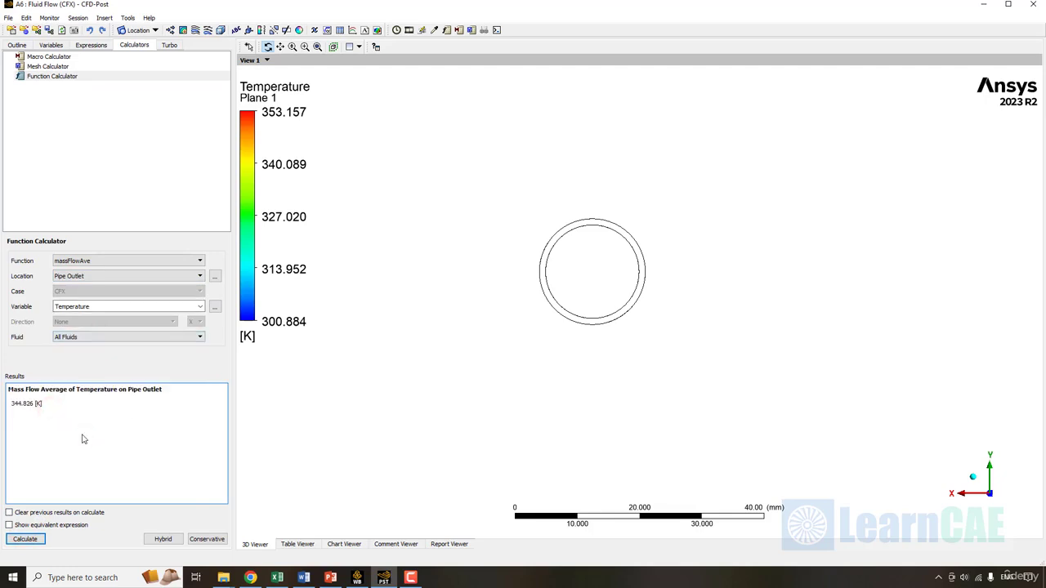
{"action": "scroll", "coordinate": [261, 386], "scroll_direction": "down", "scroll_amount": 3}
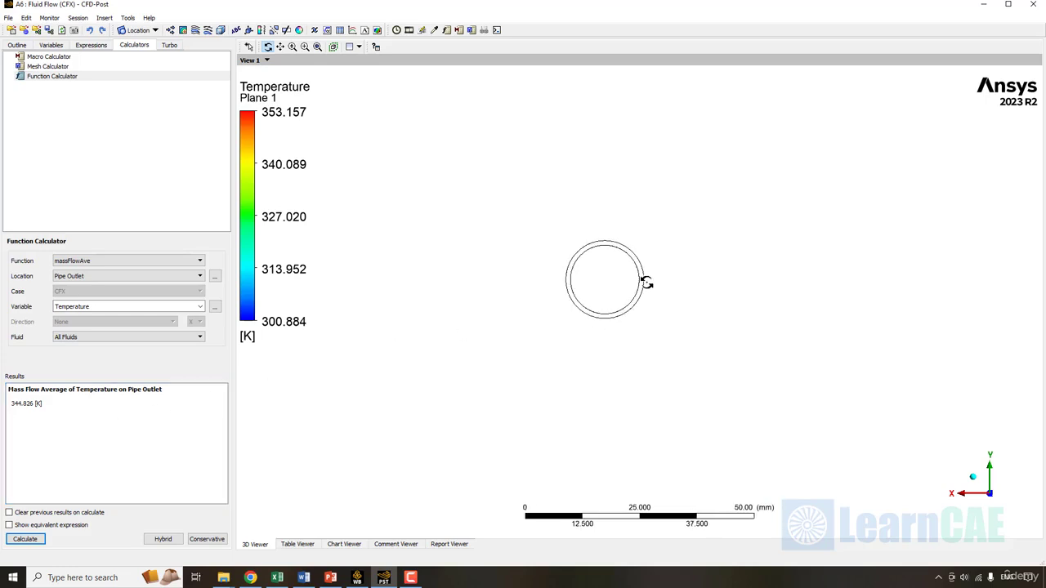
{"action": "middle_click_drag", "start_coordinate": [646, 283], "coordinate": [646, 283]}
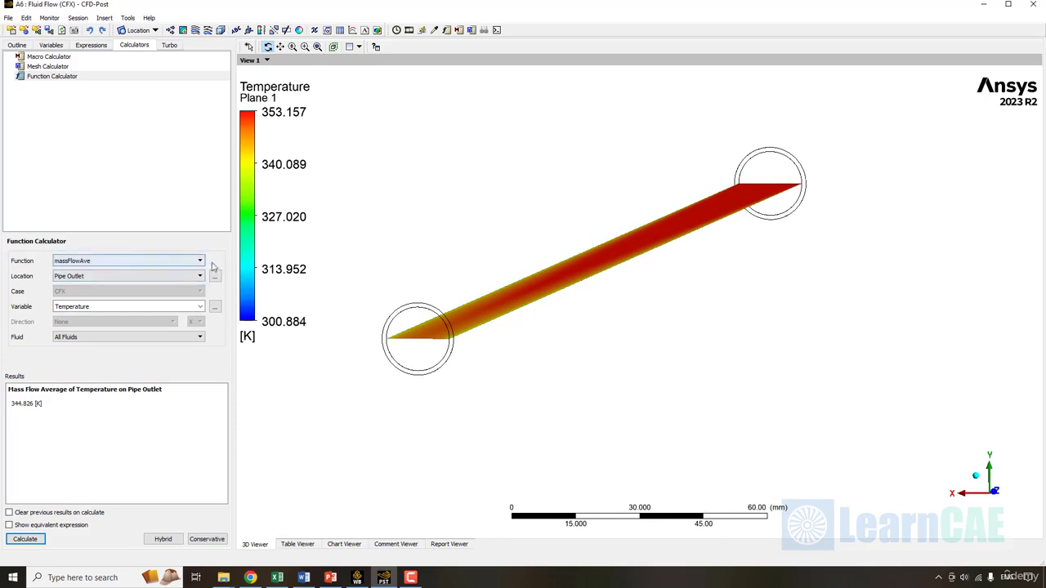
- Calculate the areaInt of Heat Flux on Air_to_solid_pipe Side 2, giving -6055.74 W
{"action": "left_click", "coordinate": [140, 261]}
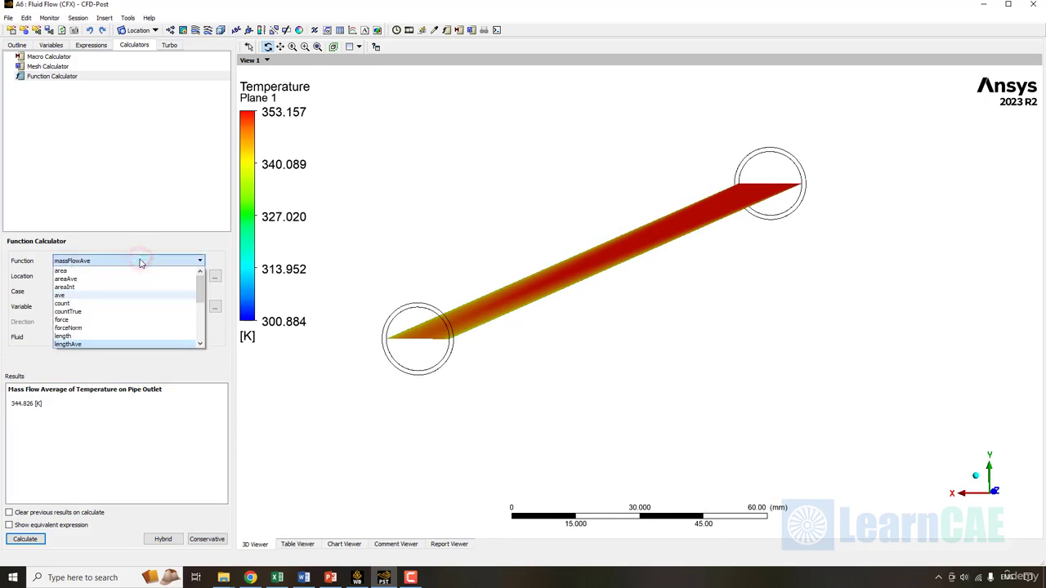
{"action": "left_click", "coordinate": [105, 287]}
{"action": "left_click", "coordinate": [216, 276]}
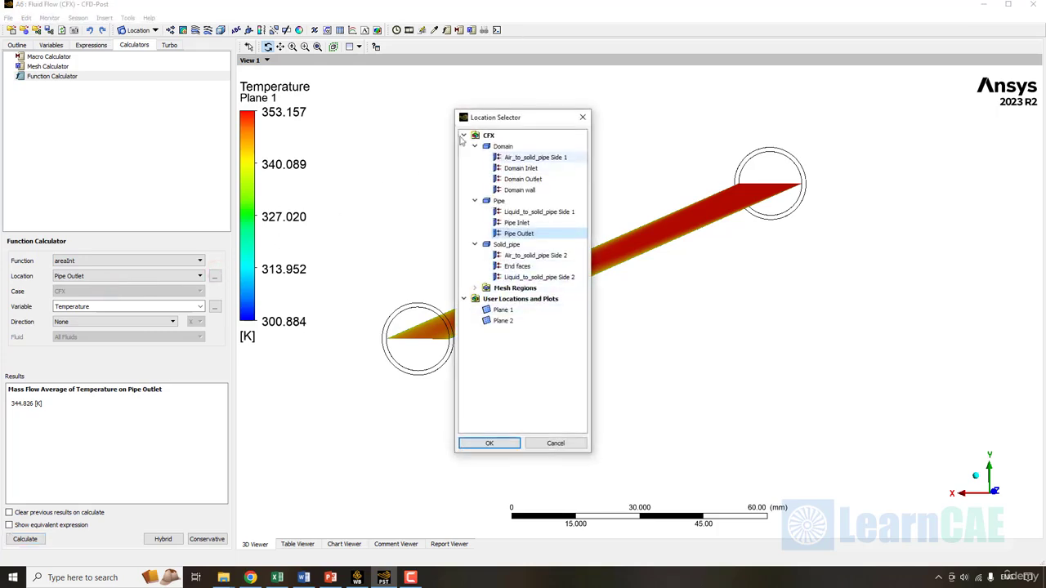
{"action": "left_click_drag", "start_coordinate": [501, 117], "coordinate": [373, 116]}
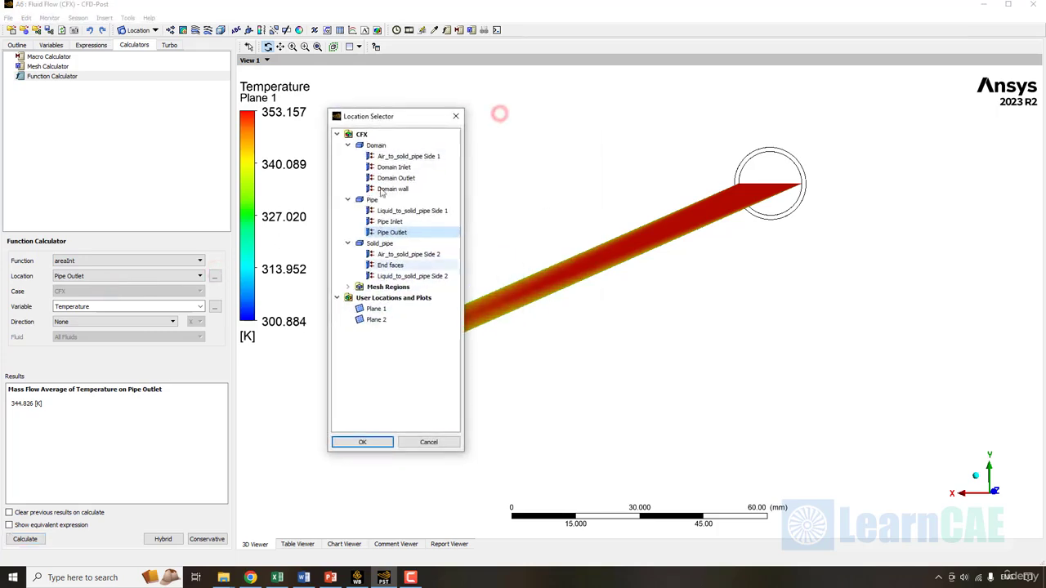
{"action": "left_click", "coordinate": [416, 258]}
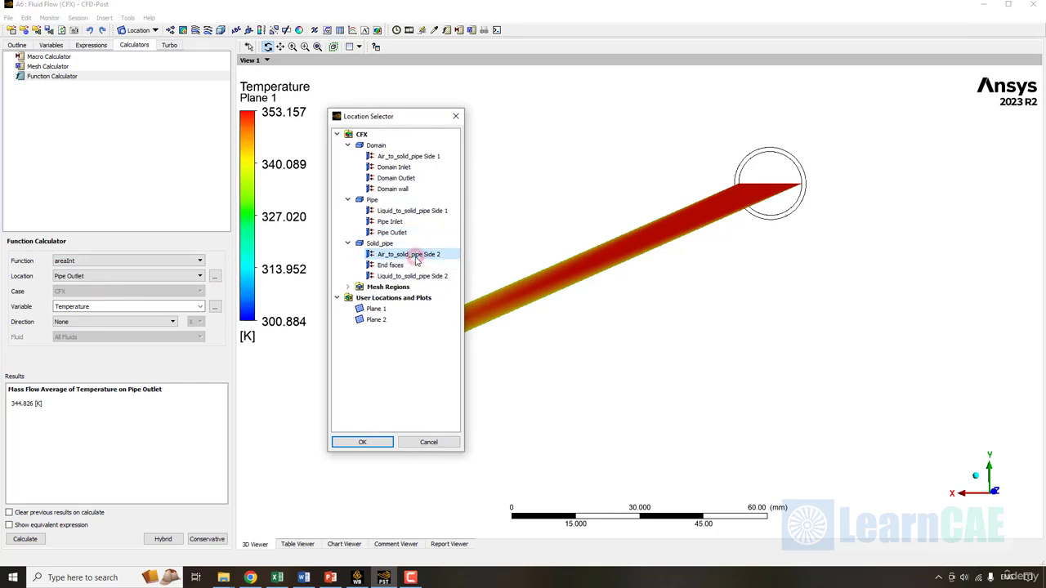
{"action": "left_click", "coordinate": [353, 443]}
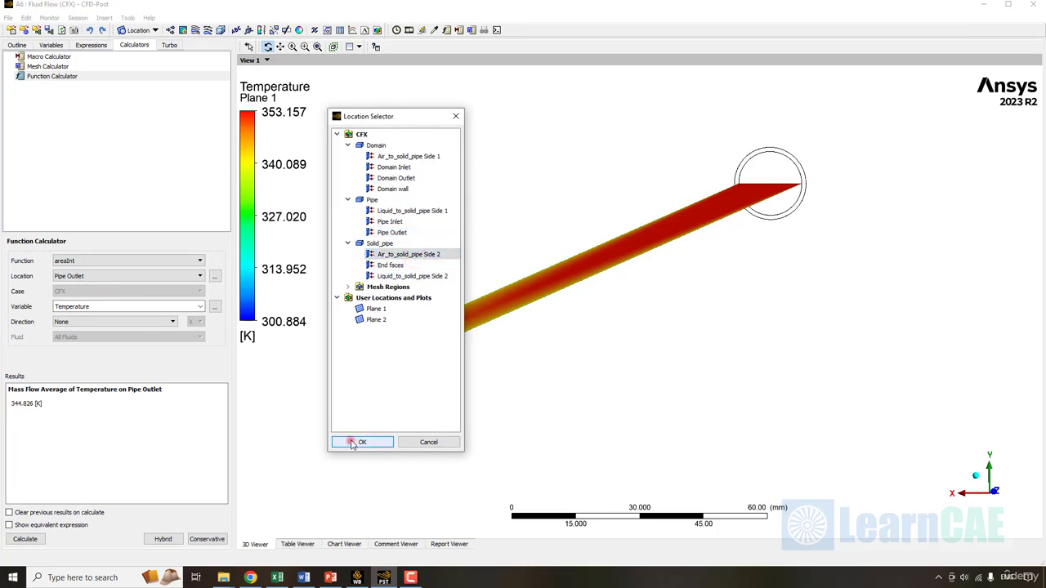
{"action": "left_click", "coordinate": [214, 307]}
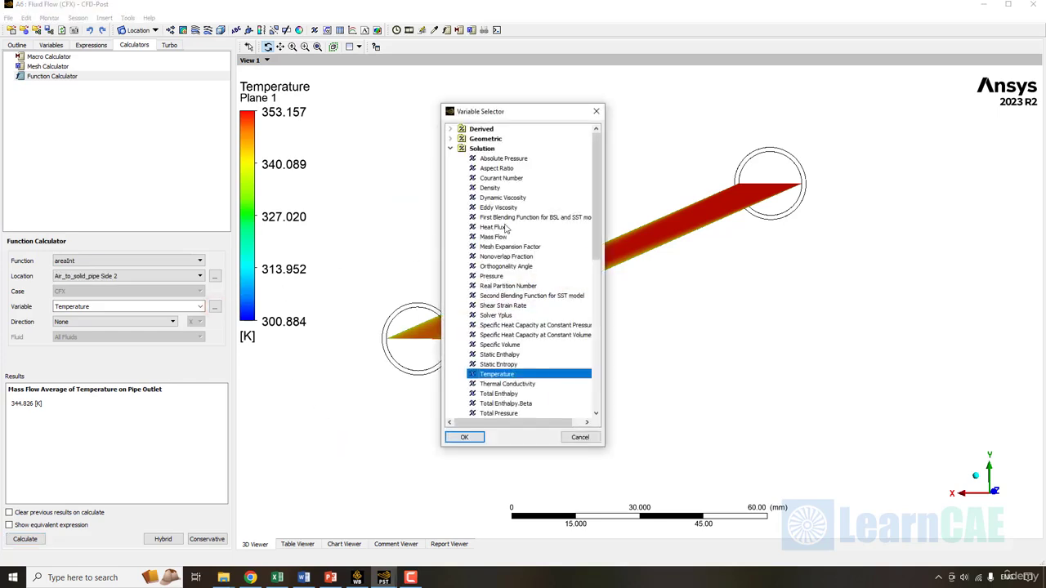
{"action": "left_click", "coordinate": [494, 227]}
{"action": "left_click", "coordinate": [464, 437]}
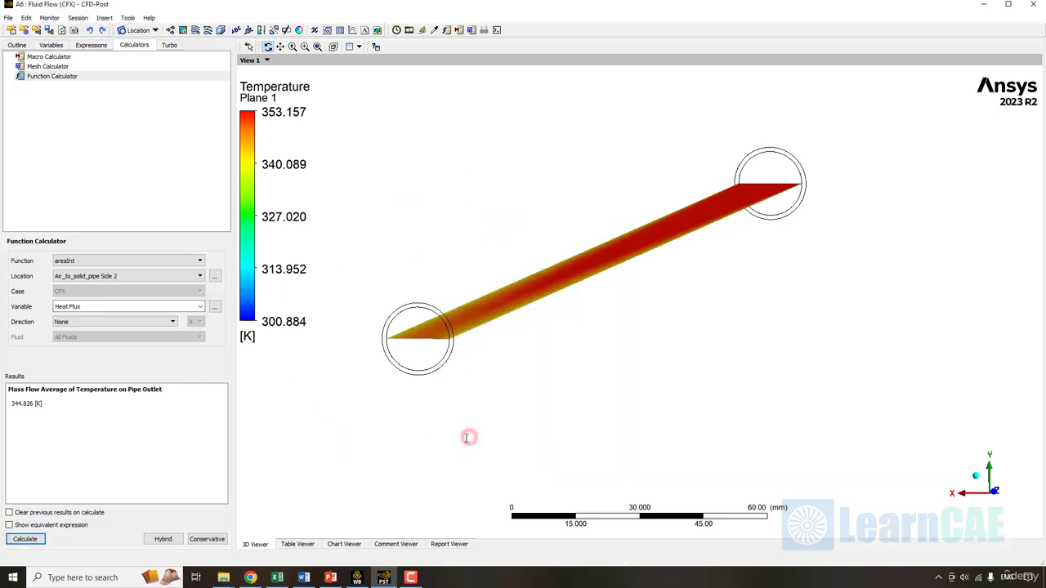
{"action": "left_click", "coordinate": [38, 540]}
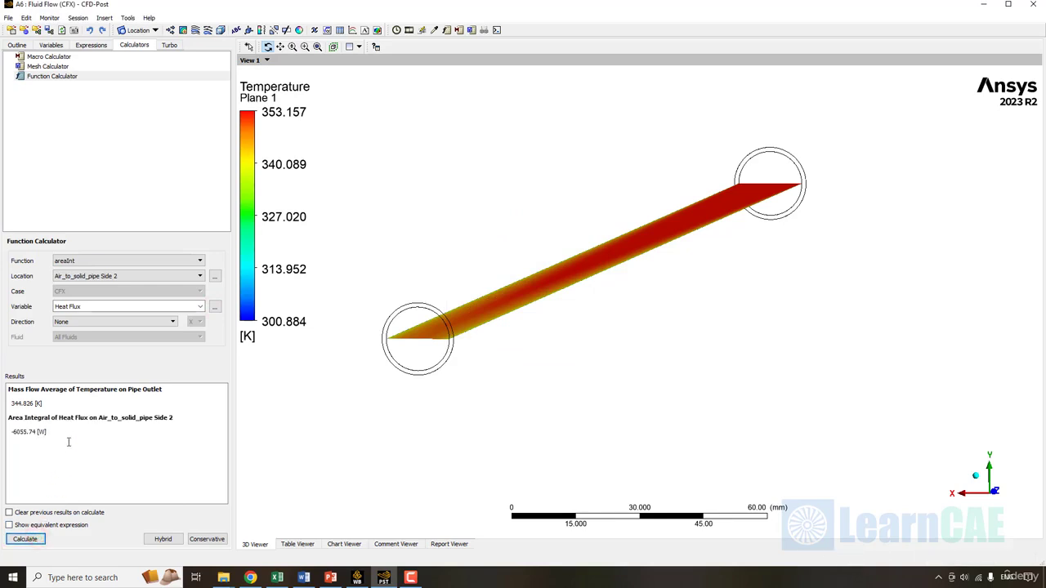
- Review the heat flux result lines and switch to the PowerPoint Results slide
{"action": "triple_click", "coordinate": [68, 438]}
{"action": "left_click", "coordinate": [80, 465]}
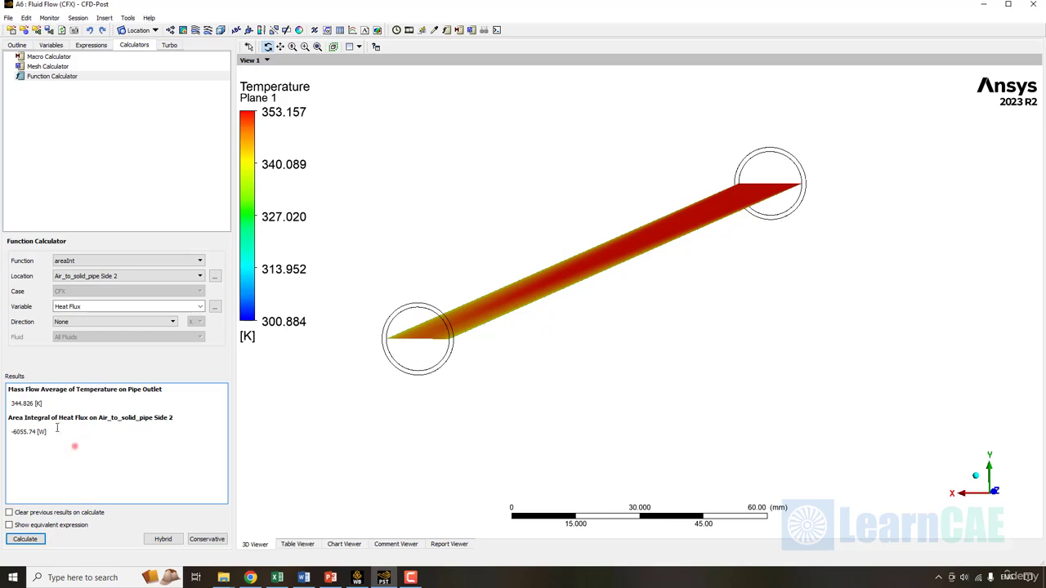
{"action": "triple_click", "coordinate": [74, 445]}
{"action": "left_click", "coordinate": [185, 476]}
{"action": "key", "text": "alt+Tab"}
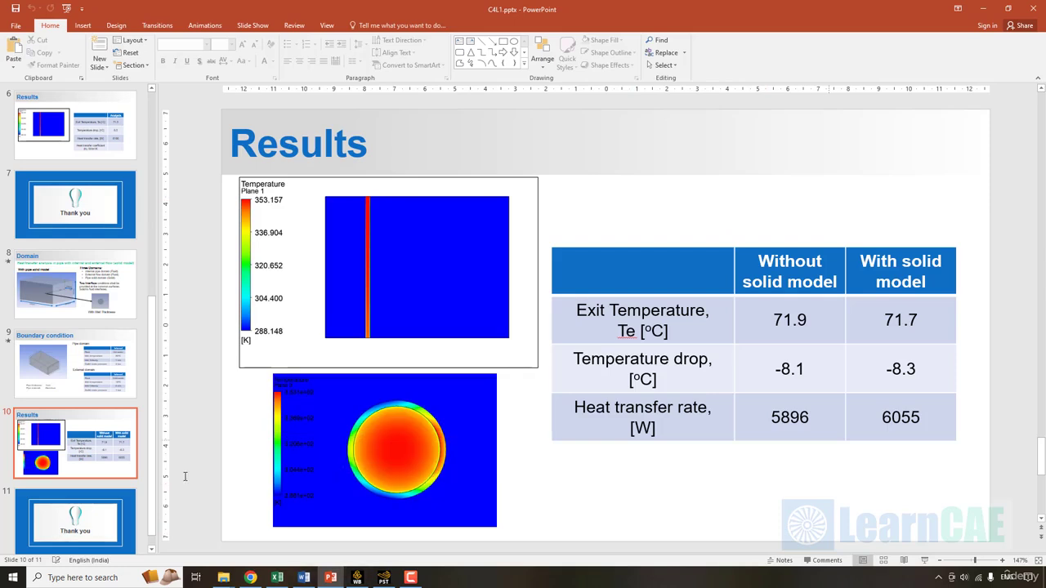